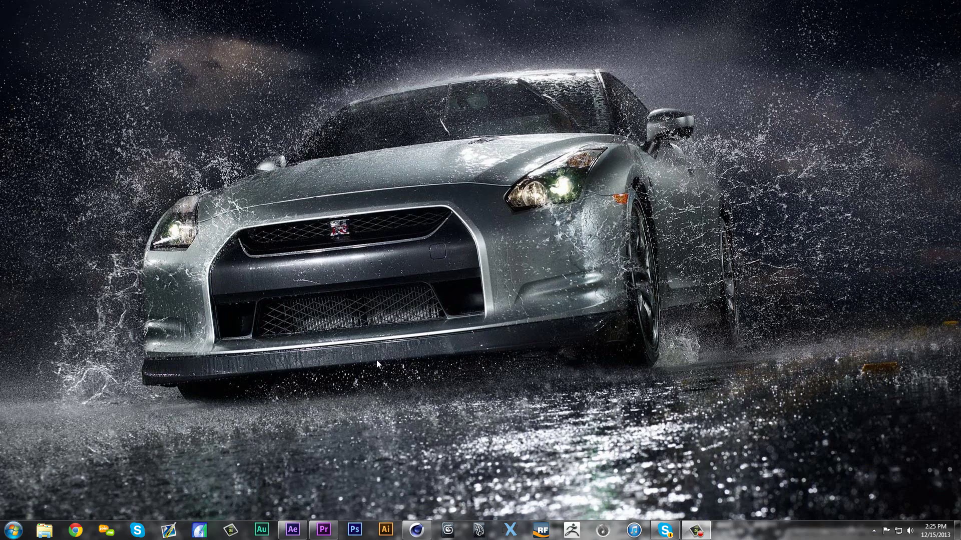
Clear Cinema 4D off the desktop and launch Chrome in full screen.
left_click(415, 530)
left_click(406, 530)
left_click(13, 530)
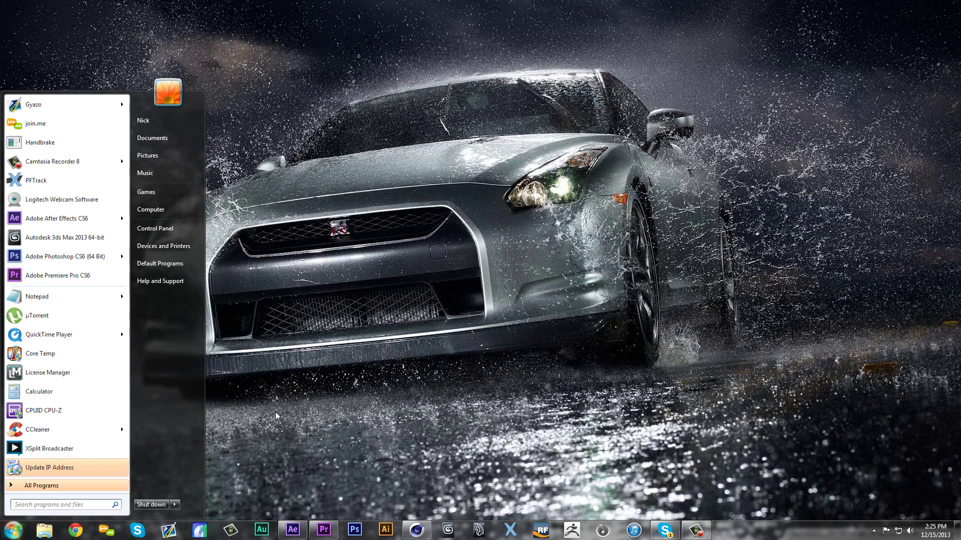
left_click(429, 348)
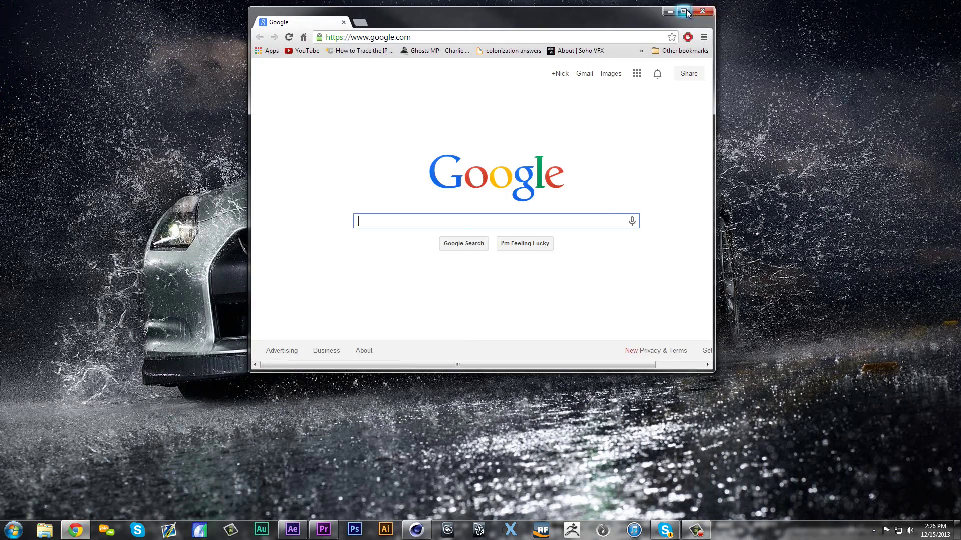
left_click(693, 9)
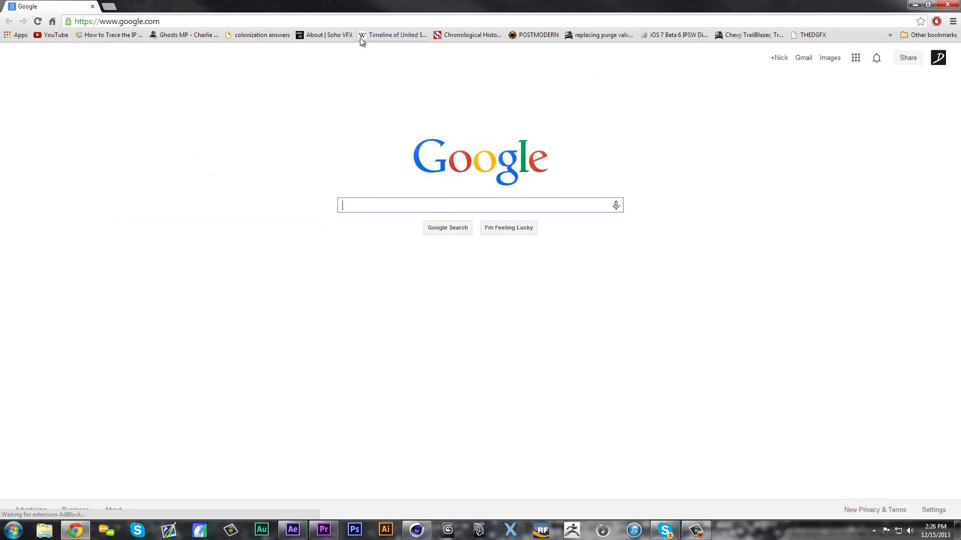
double_click(323, 6)
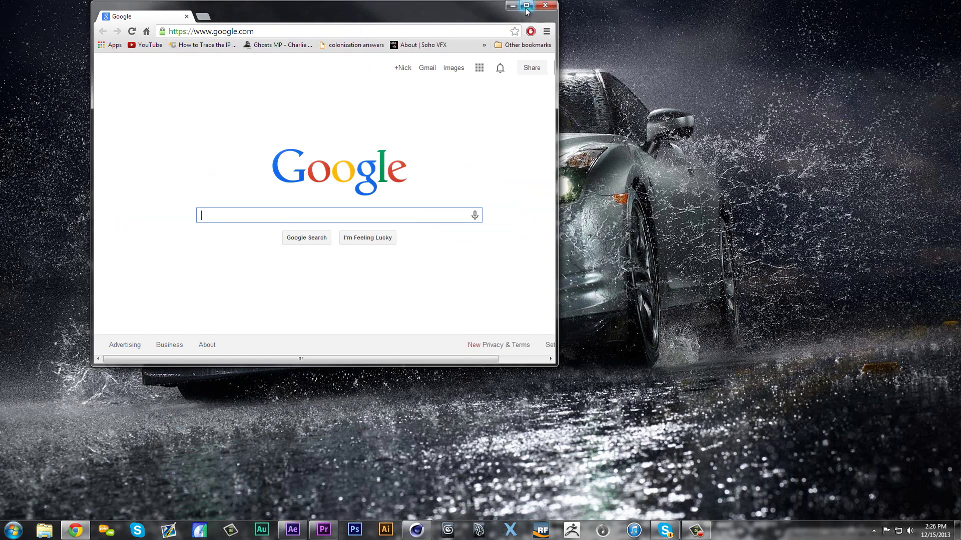
left_click(526, 6)
Search thefree3dmodels, open tf3dm.com's Captain America model page, then go to YouTube.
left_click(162, 22)
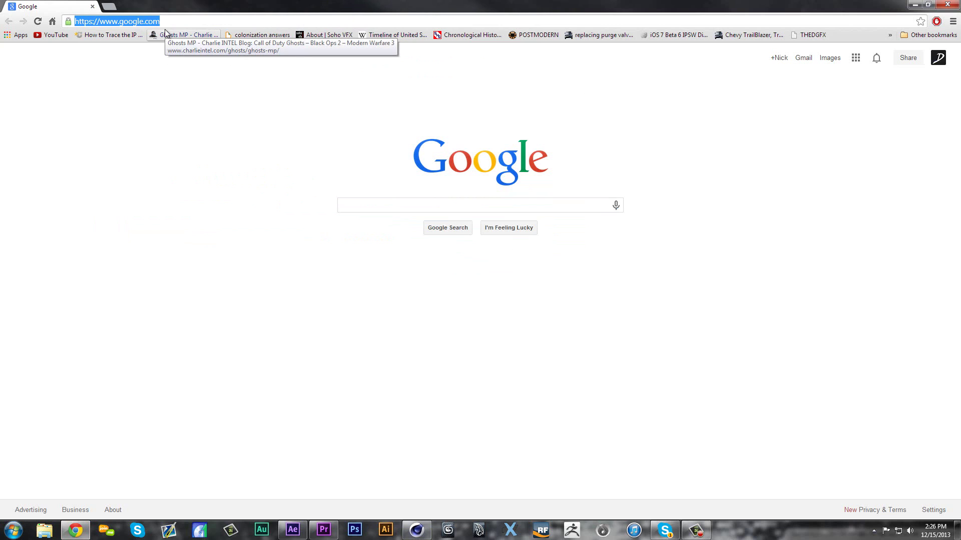
type("thefree3d")
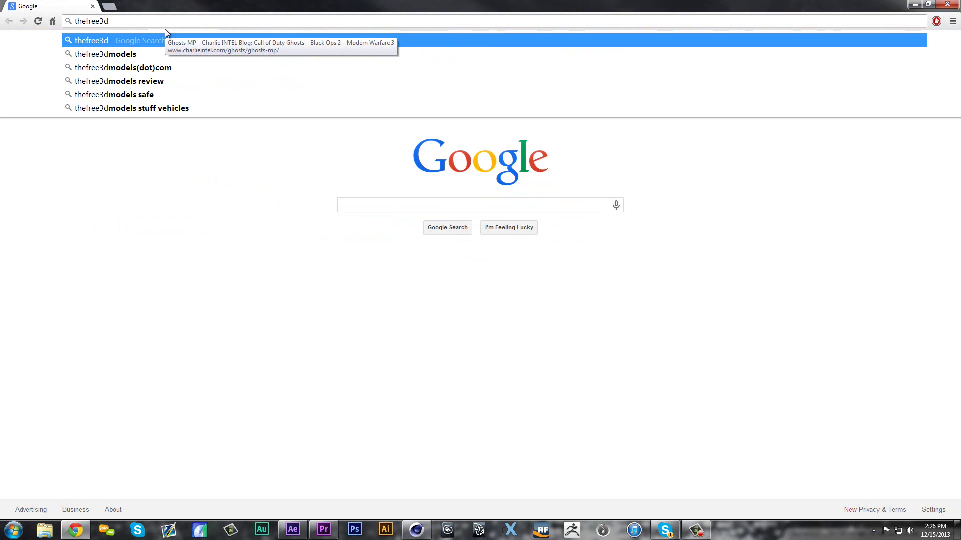
type("models")
key("Return")
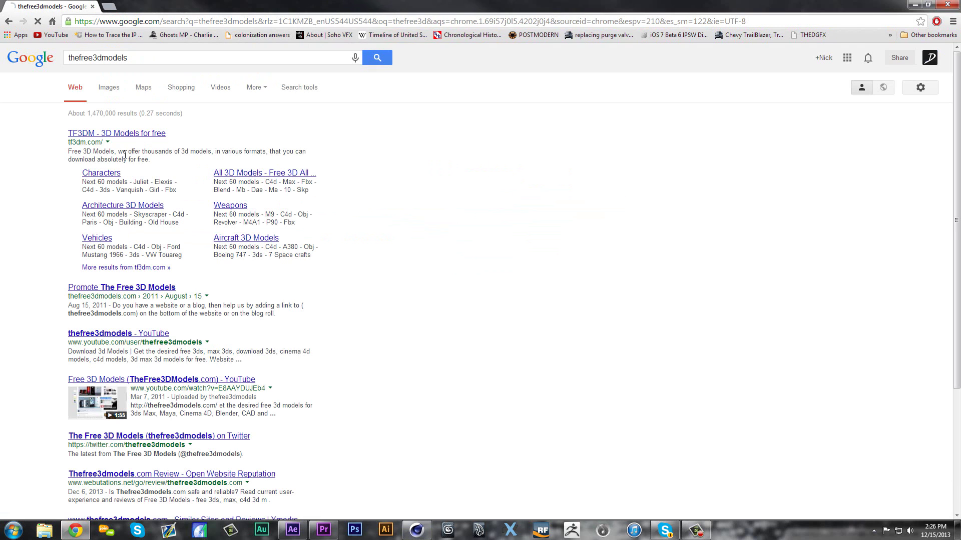
left_click(129, 134)
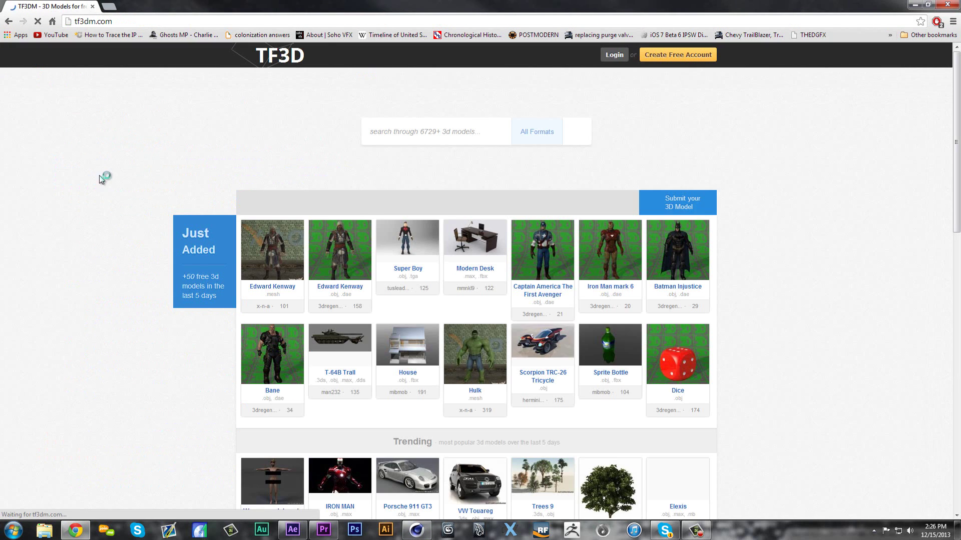
scroll(187, 321, "down", 4)
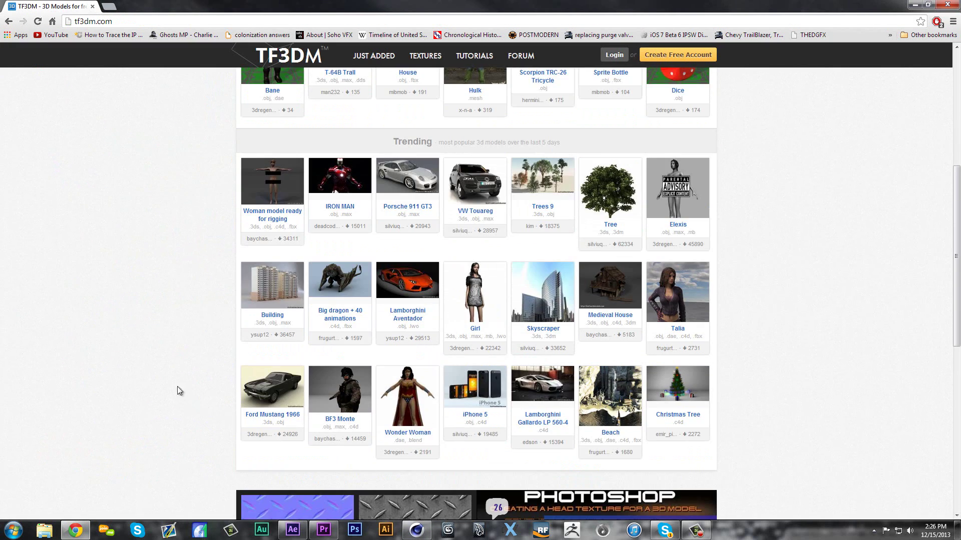
scroll(181, 387, "down", 5)
scroll(770, 327, "up", 5)
scroll(770, 328, "up", 4)
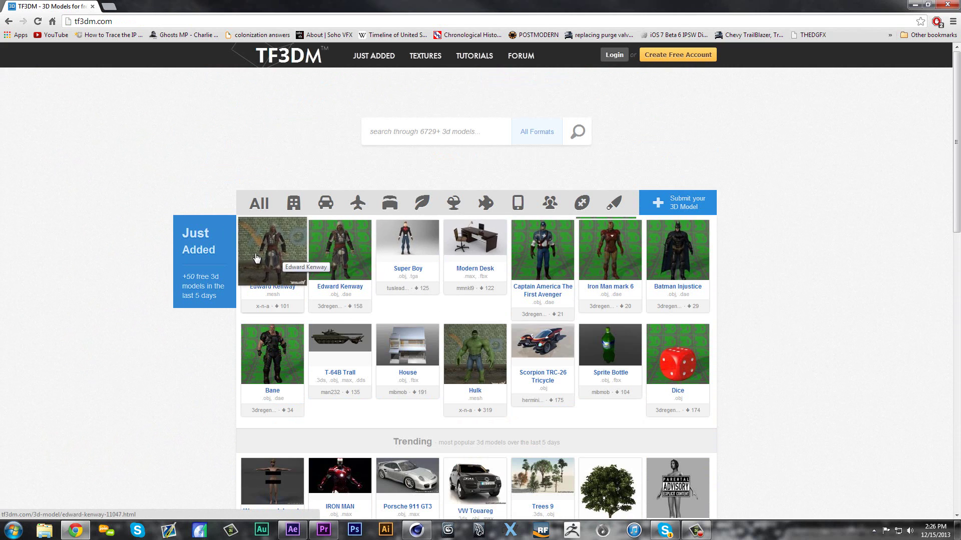
scroll(279, 421, "down", 3)
scroll(139, 354, "up", 3)
left_click(475, 133)
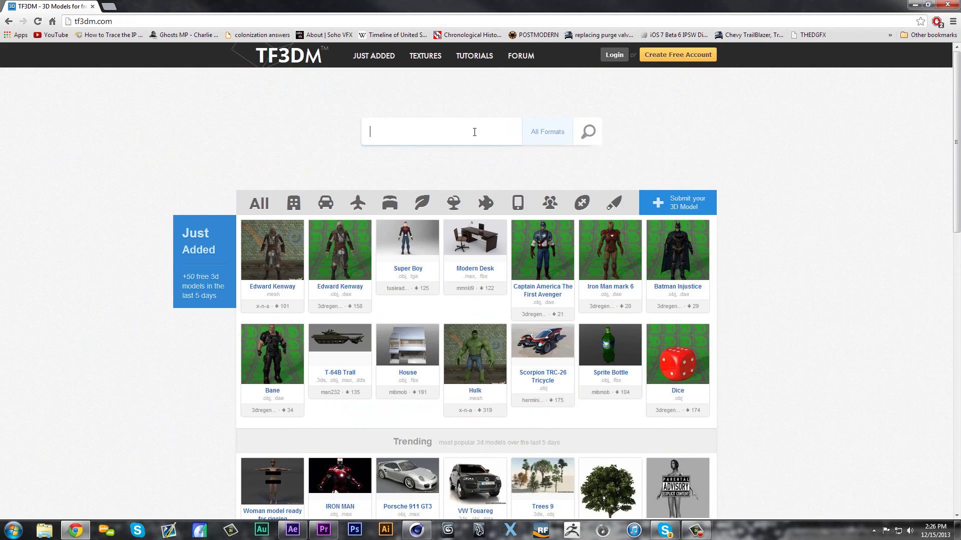
left_click(570, 251)
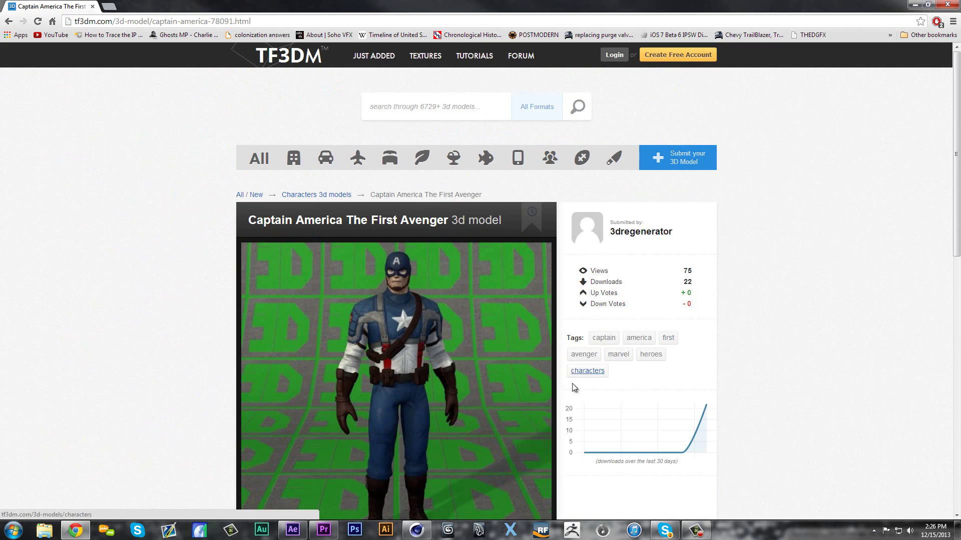
scroll(519, 422, "down", 3)
scroll(160, 431, "down", 2)
scroll(146, 420, "down", 3)
scroll(177, 448, "up", 3)
scroll(178, 447, "down", 3)
scroll(365, 225, "up", 5)
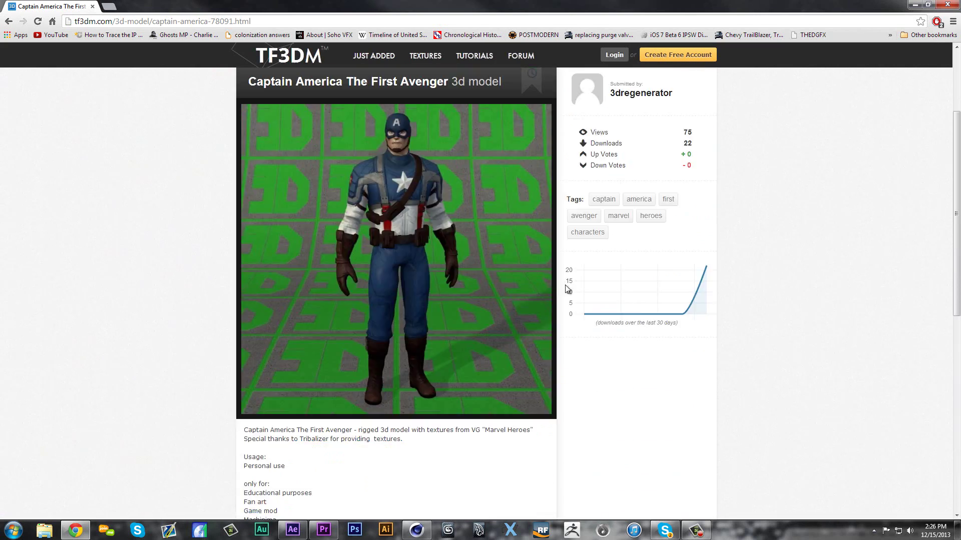
scroll(576, 306, "up", 1)
scroll(73, 57, "up", 1)
left_click(92, 23)
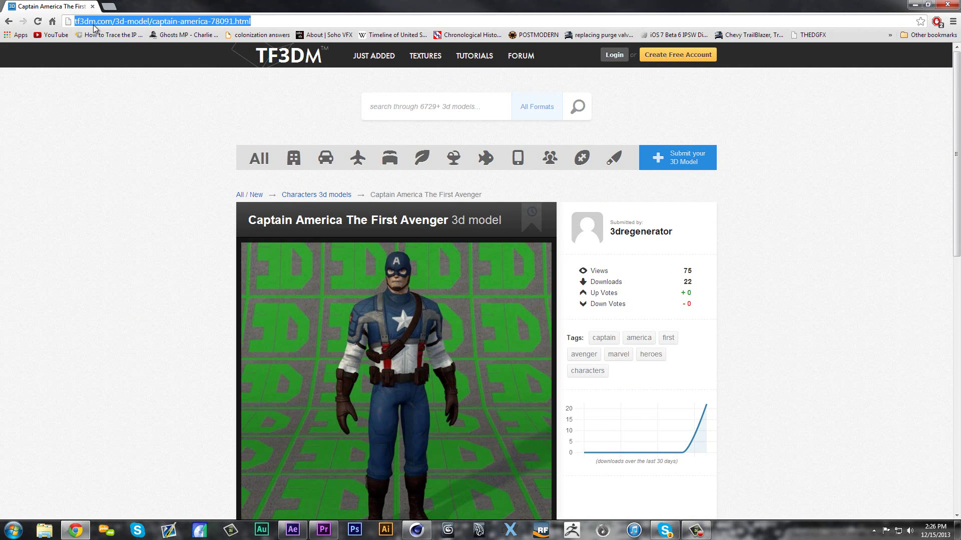
type("y")
key("Return")
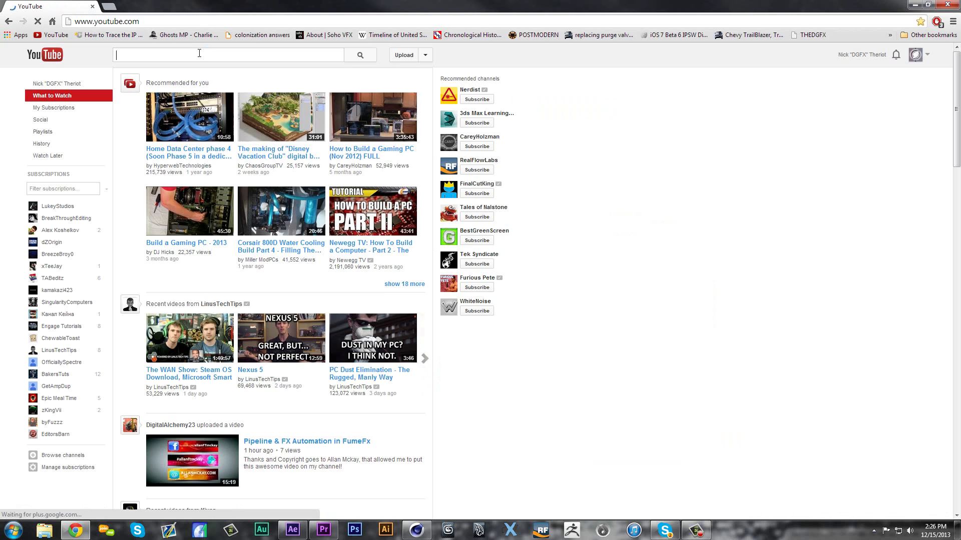
scroll(548, 223, "down", 3)
scroll(548, 223, "up", 3)
type("faexe")
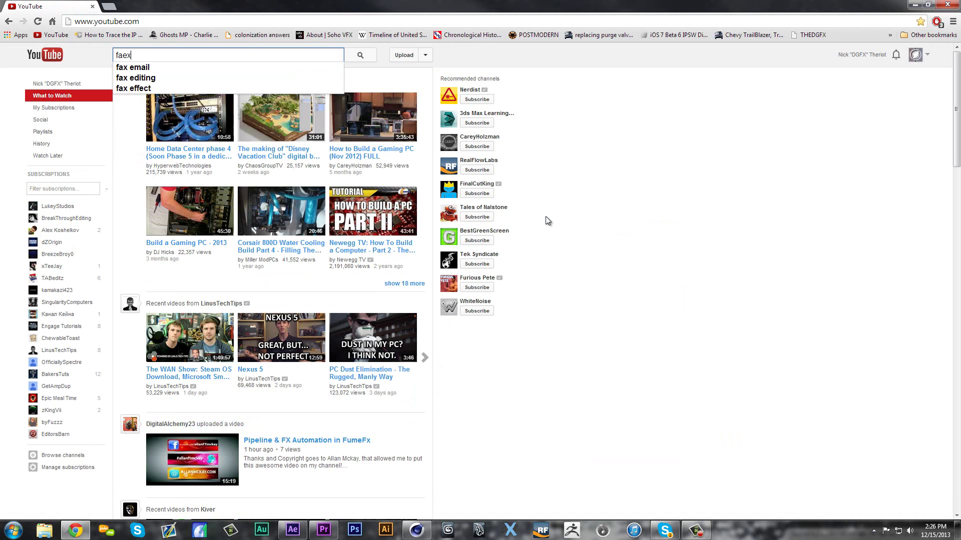
Search YouTube for faex editing and list The3DModels channel's uploaded videos.
key("Down")
key("Return")
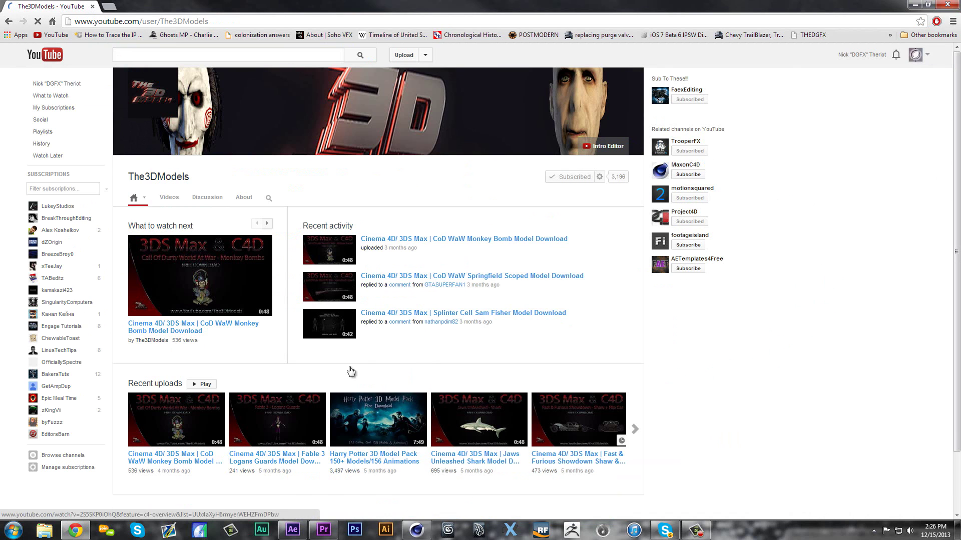
left_click(169, 197)
mouse_move(175, 264)
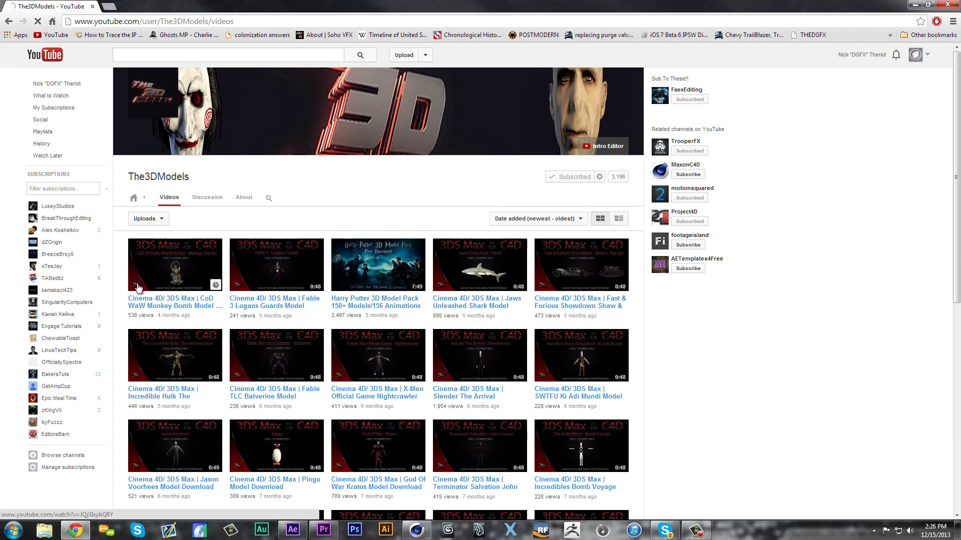
scroll(663, 317, "down", 3)
scroll(635, 410, "up", 3)
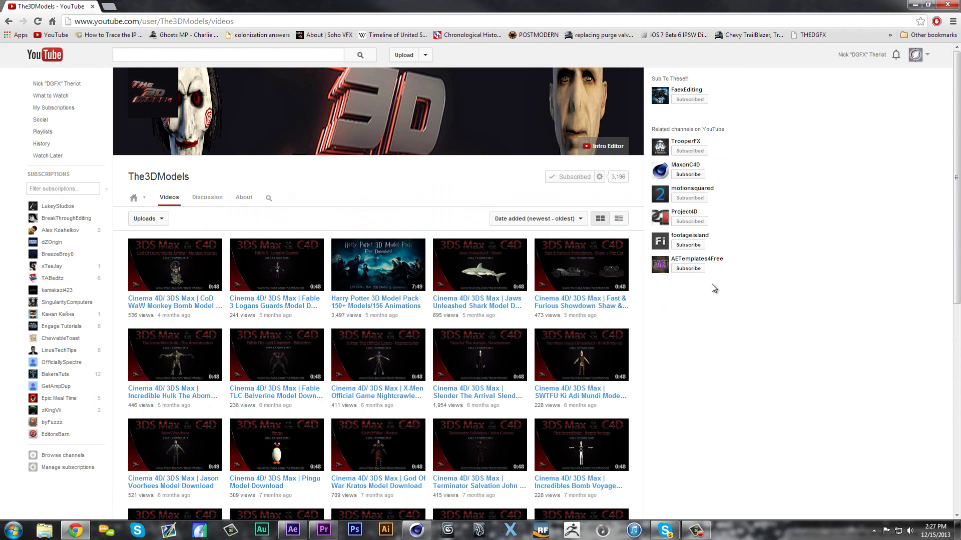
scroll(715, 291, "down", 3)
scroll(757, 343, "down", 2)
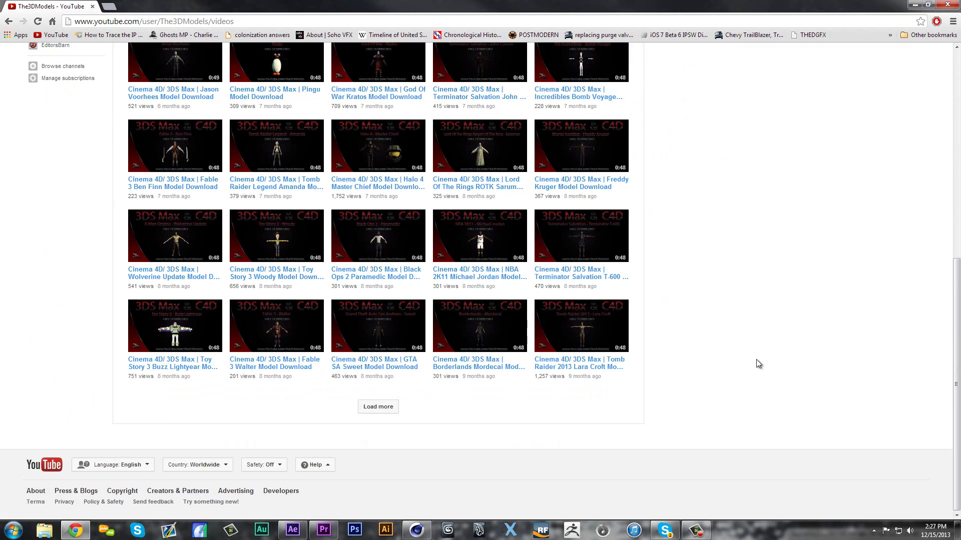
scroll(903, 61, "up", 3)
Close Chrome and open Local Disk (E:) from the Computer view.
left_click(946, 6)
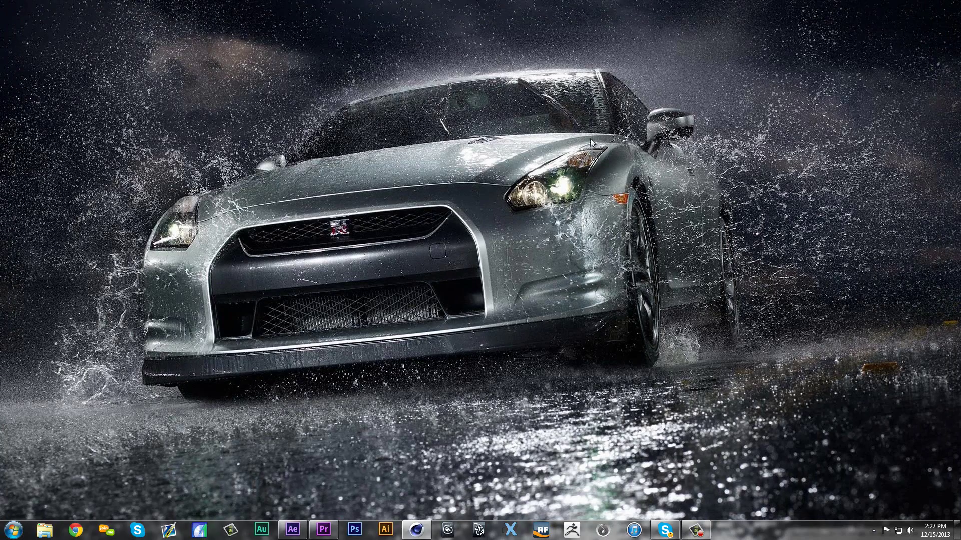
left_click(415, 530)
left_click(14, 531)
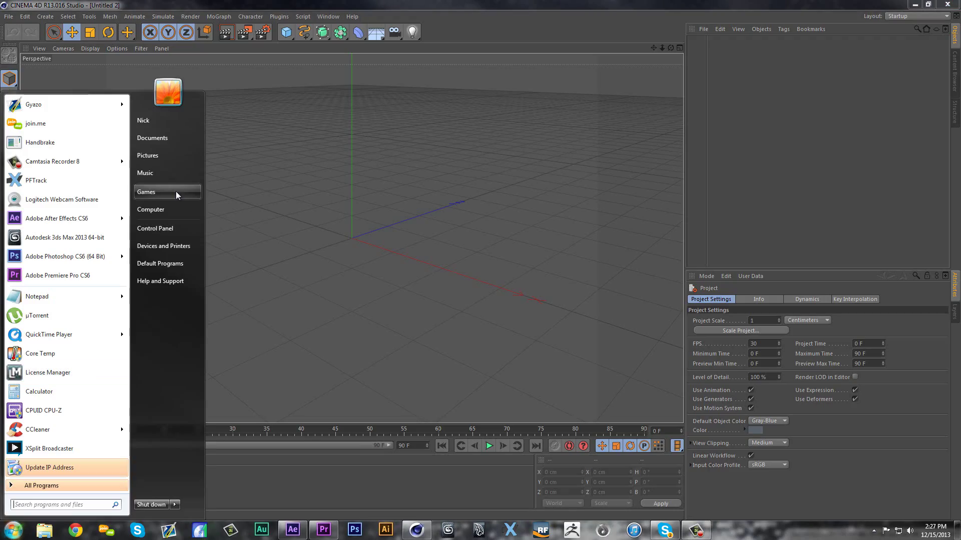
left_click(167, 210)
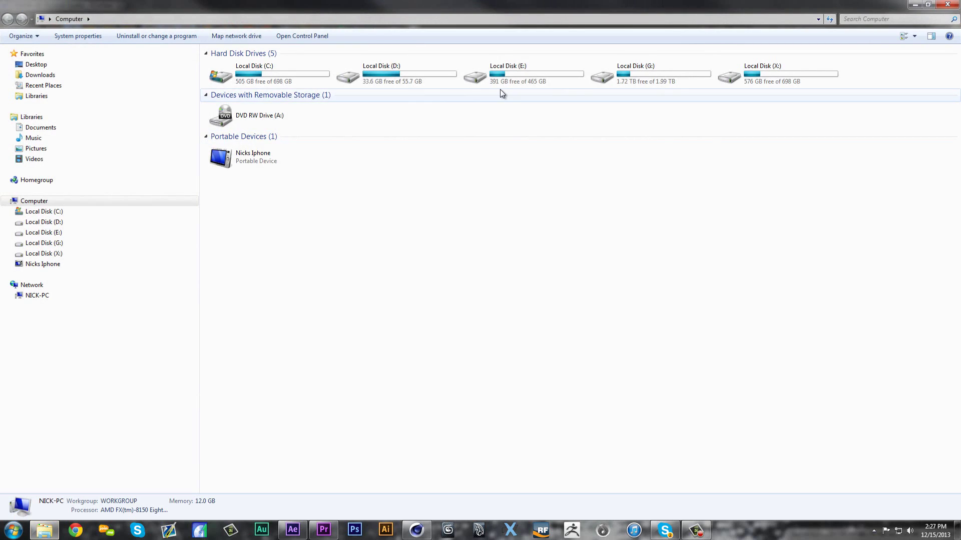
double_click(500, 85)
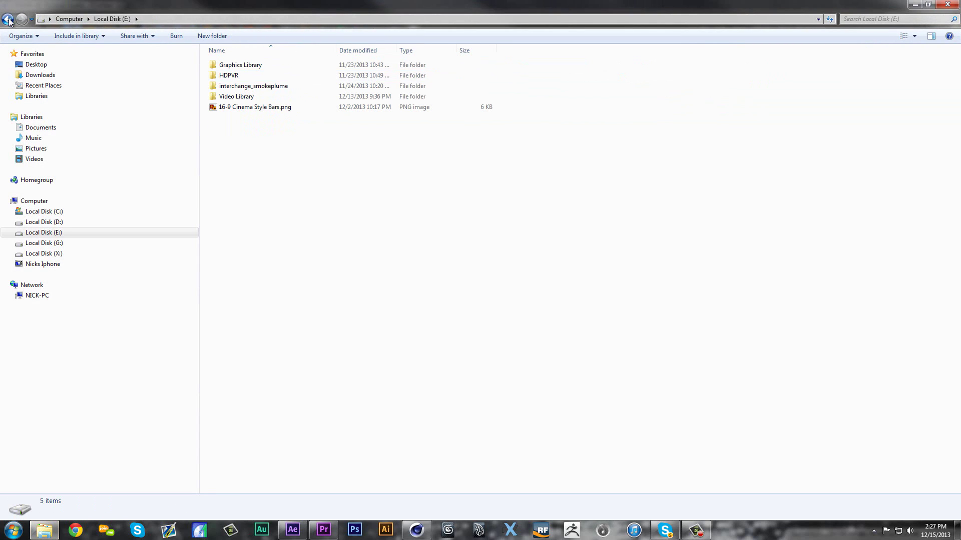
key("BackSpace")
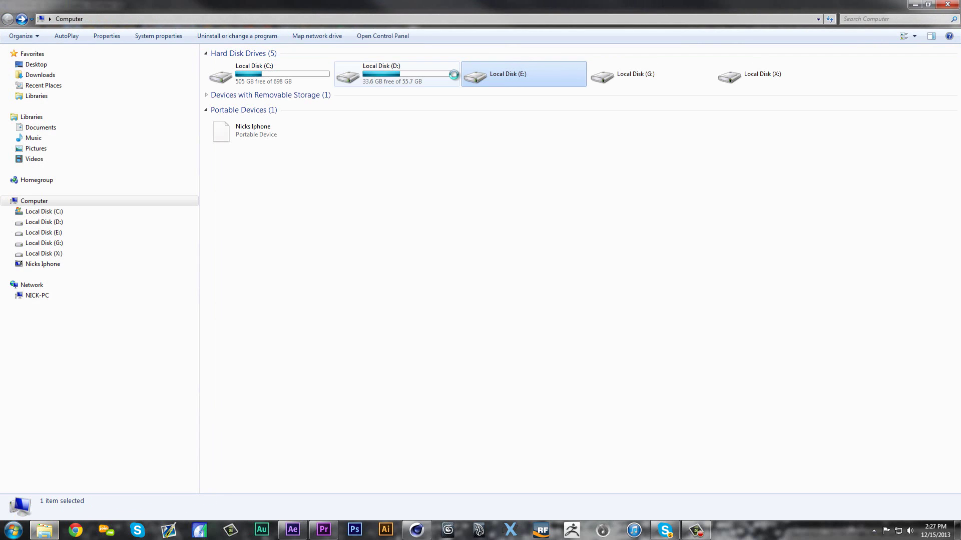
key("Return")
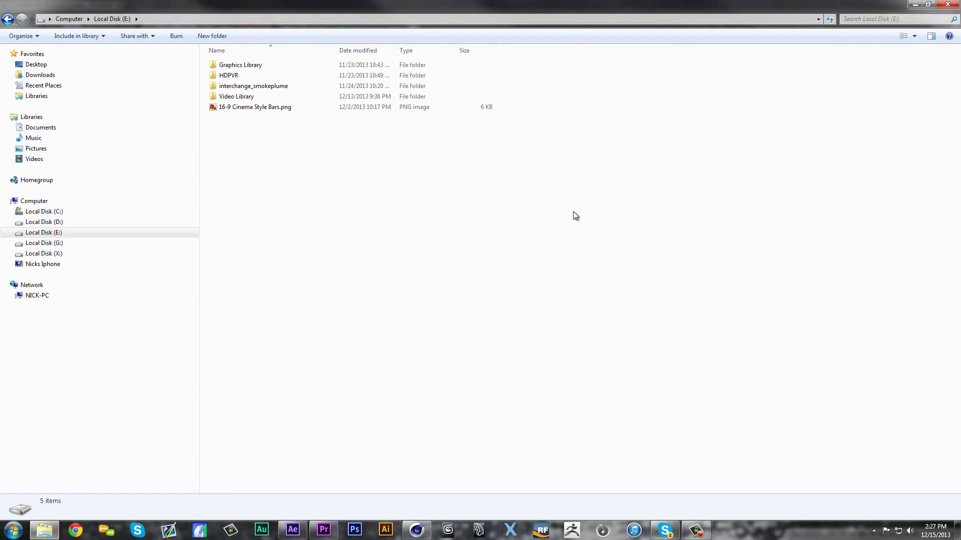
Look through the Video Library folders, including Video Copilot and Faze Faytal CC.
double_click(235, 97)
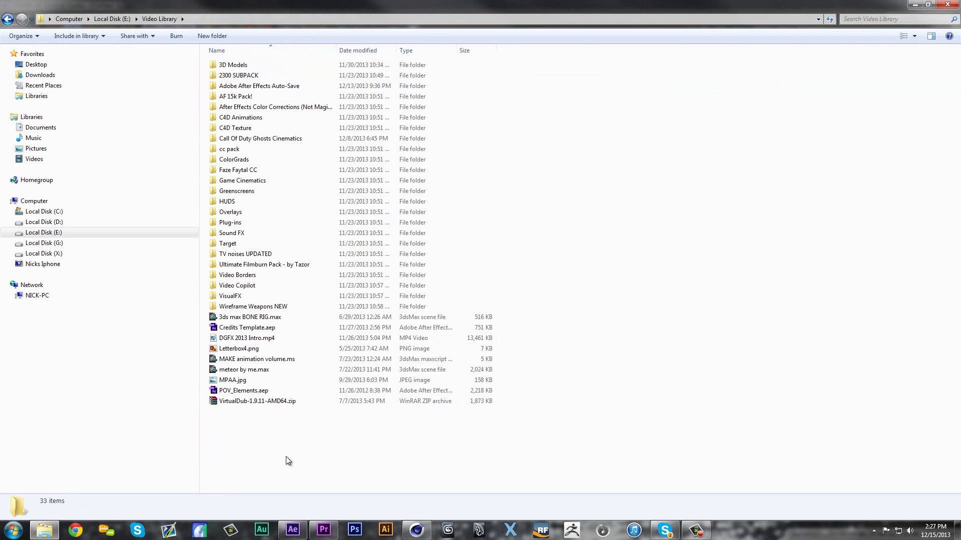
mouse_move(286, 457)
left_mouse_down()
mouse_move(256, 184)
mouse_move(263, 60)
left_mouse_up()
left_click(669, 215)
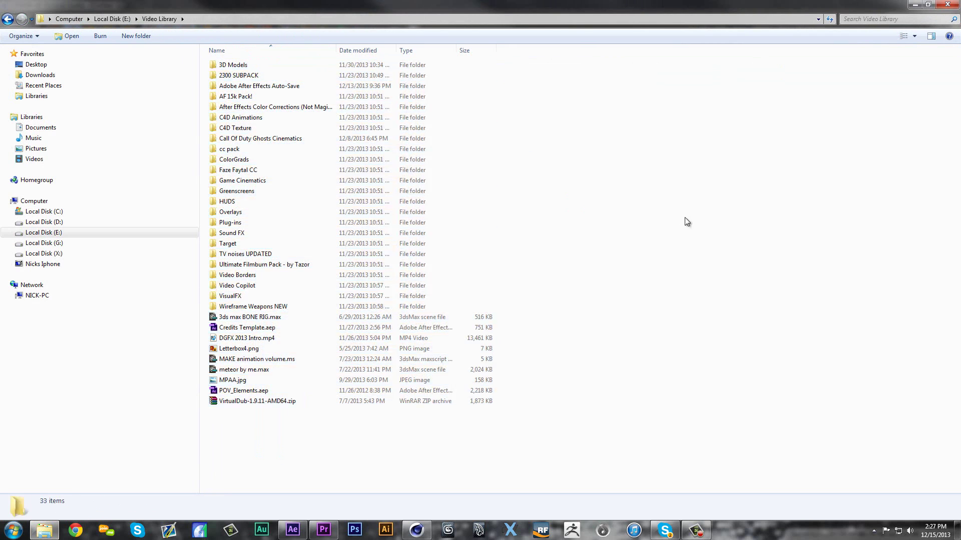
double_click(263, 285)
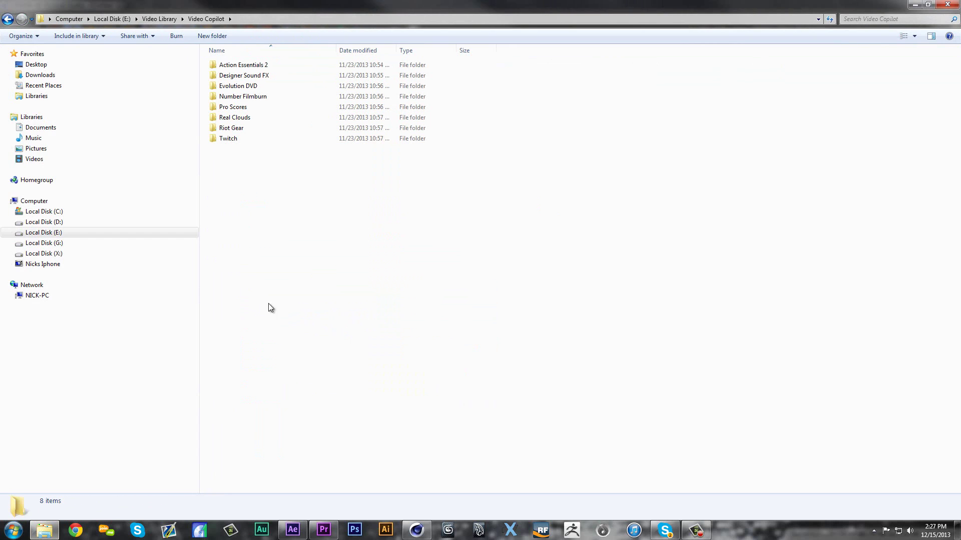
left_click_drag(268, 304, 262, 64)
left_click(249, 201)
left_click_drag(251, 203, 221, 57)
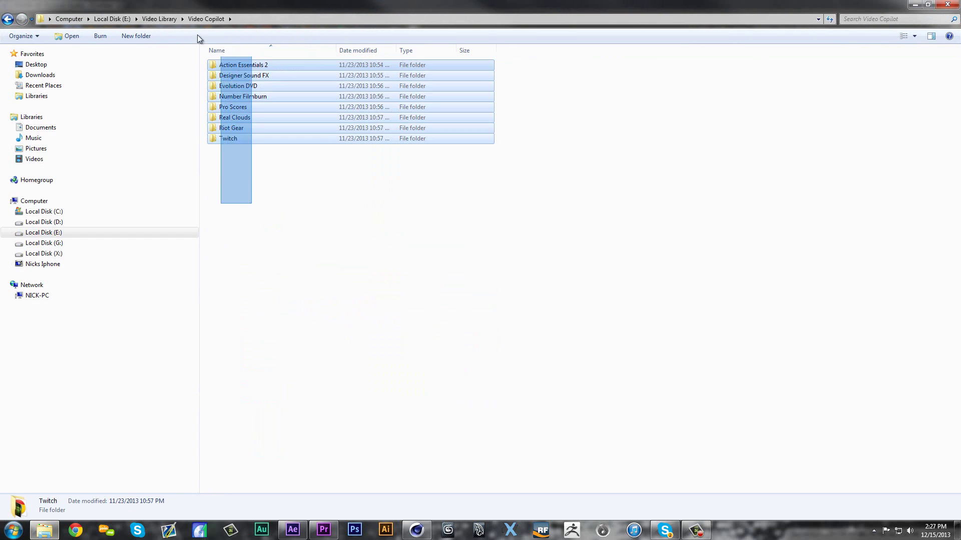
left_click(8, 18)
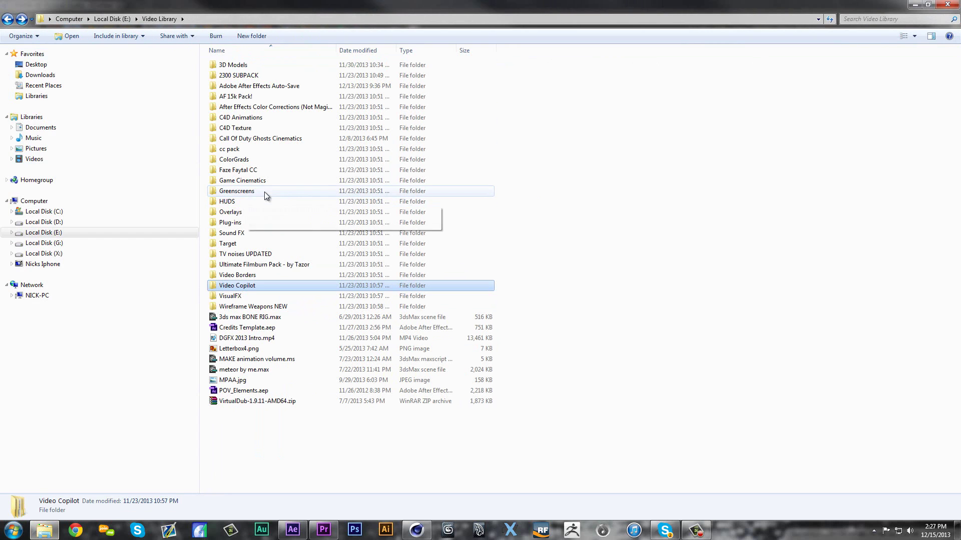
double_click(248, 170)
left_click(8, 17)
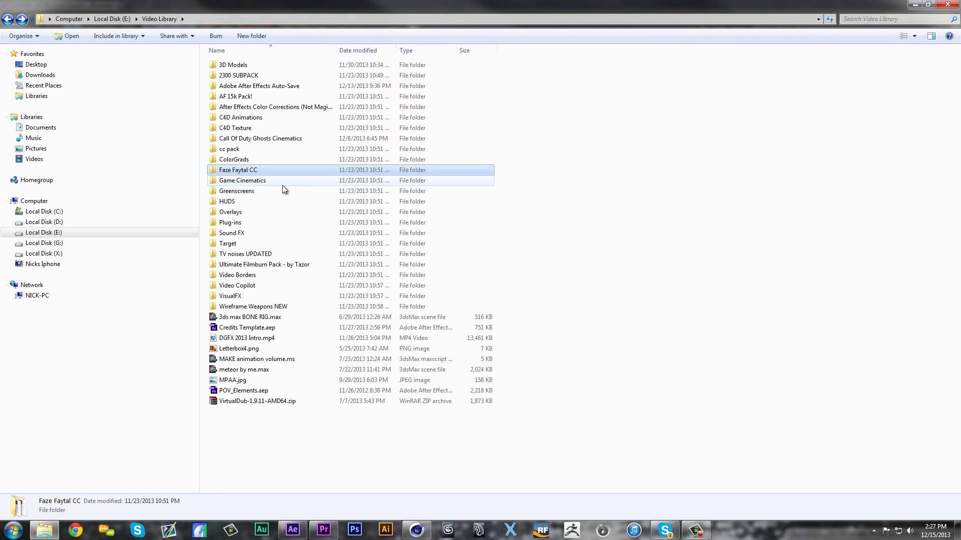
left_click(243, 153)
mouse_move(352, 453)
left_mouse_down()
mouse_move(289, 65)
mouse_move(633, 113)
left_mouse_up()
left_click(633, 113)
Open MW3 Character.c4d from Call Of Duty Model Pack\Characters\MW3 Character in Cinema 4D.
double_click(252, 62)
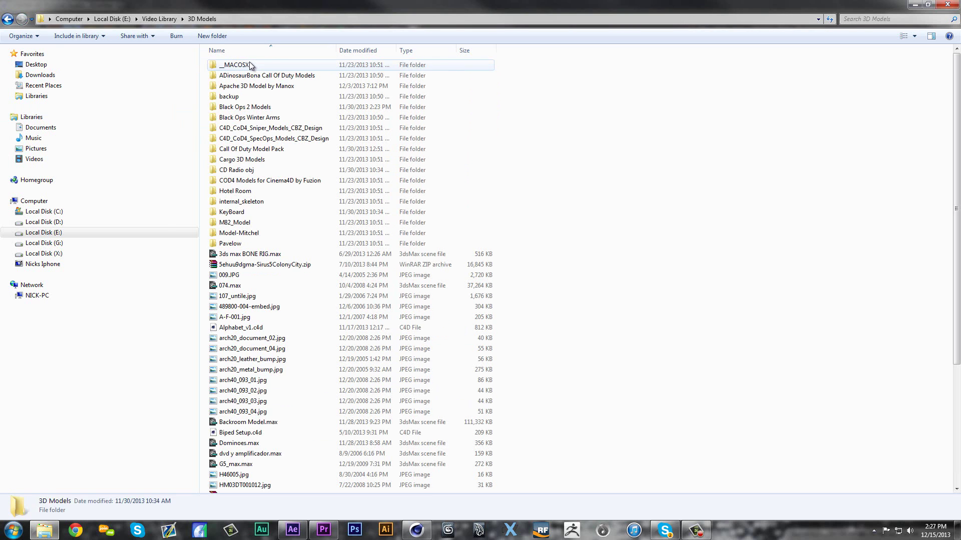
scroll(314, 369, "down", 5)
scroll(313, 374, "up", 5)
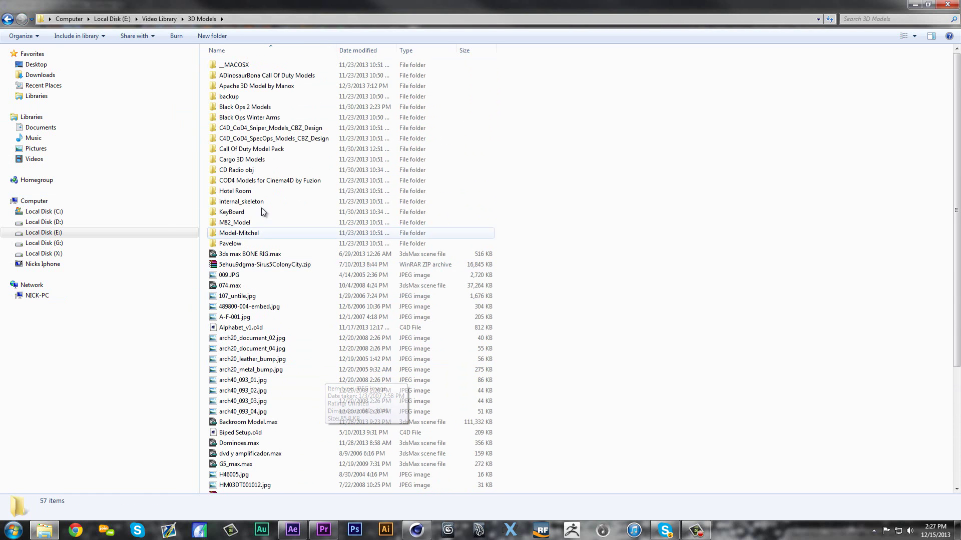
left_click(248, 151)
double_click(248, 150)
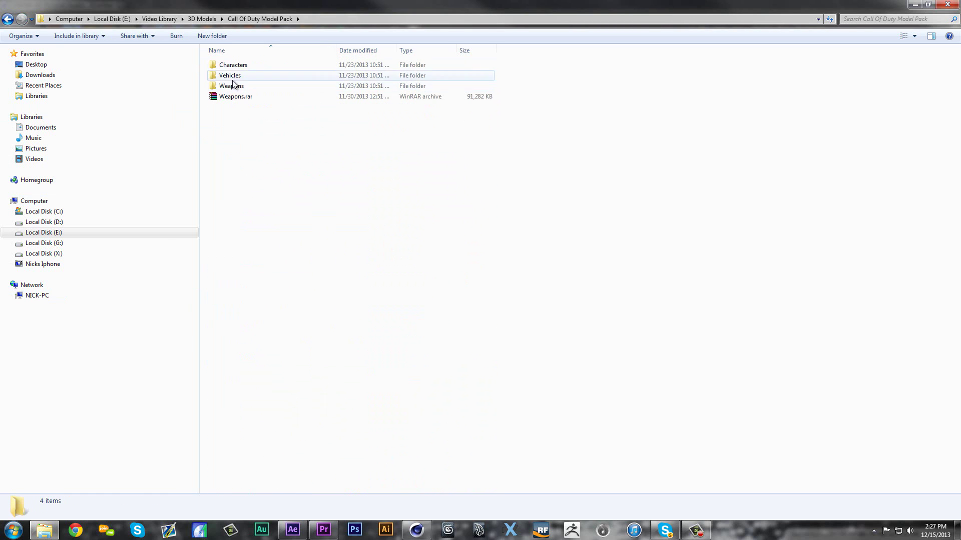
double_click(229, 65)
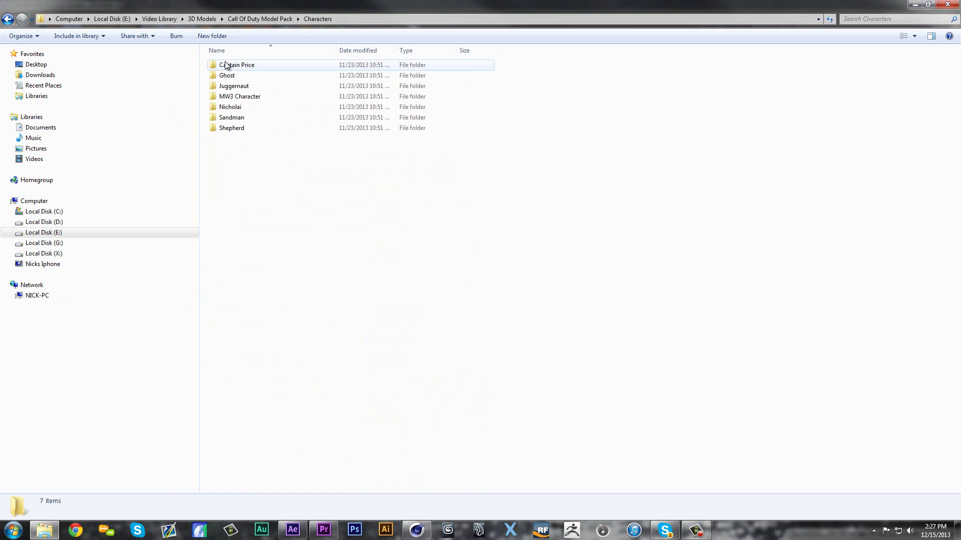
double_click(229, 100)
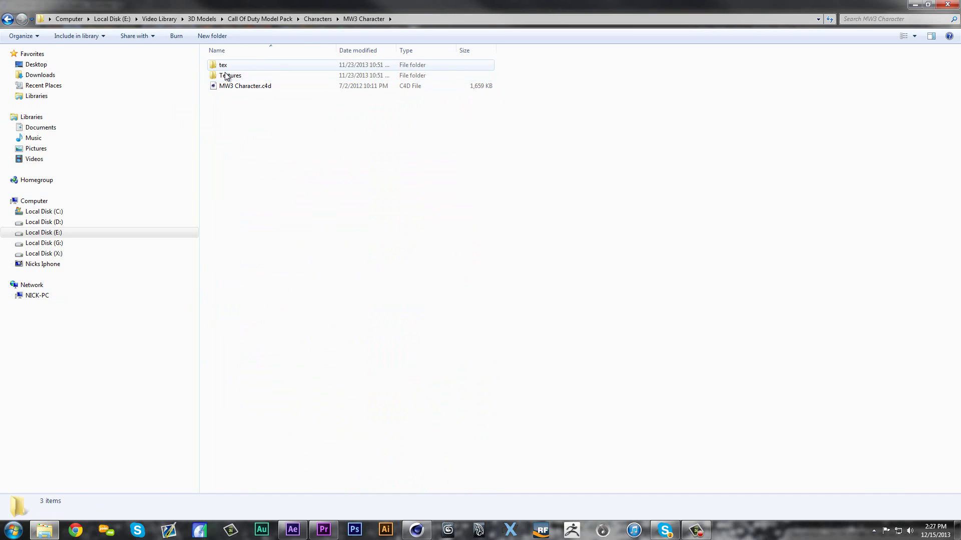
left_click(232, 86)
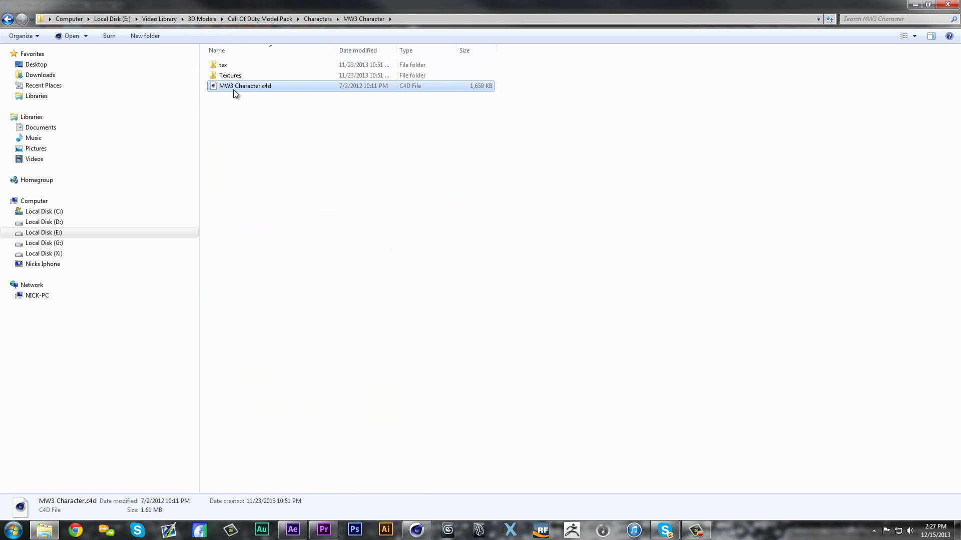
mouse_move(256, 89)
left_mouse_down()
mouse_move(406, 528)
mouse_move(358, 240)
left_mouse_up()
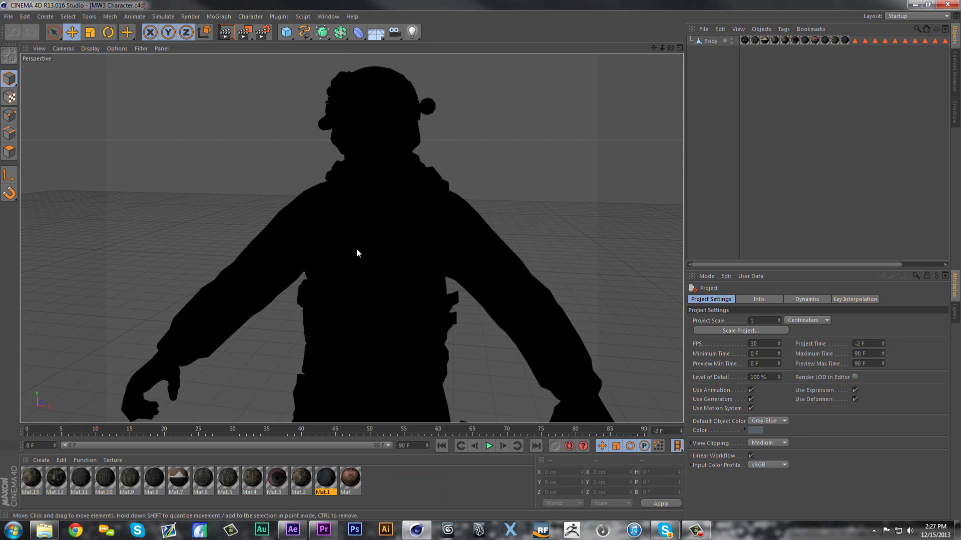
scroll(357, 260, "down", 3)
scroll(363, 294, "down", 3)
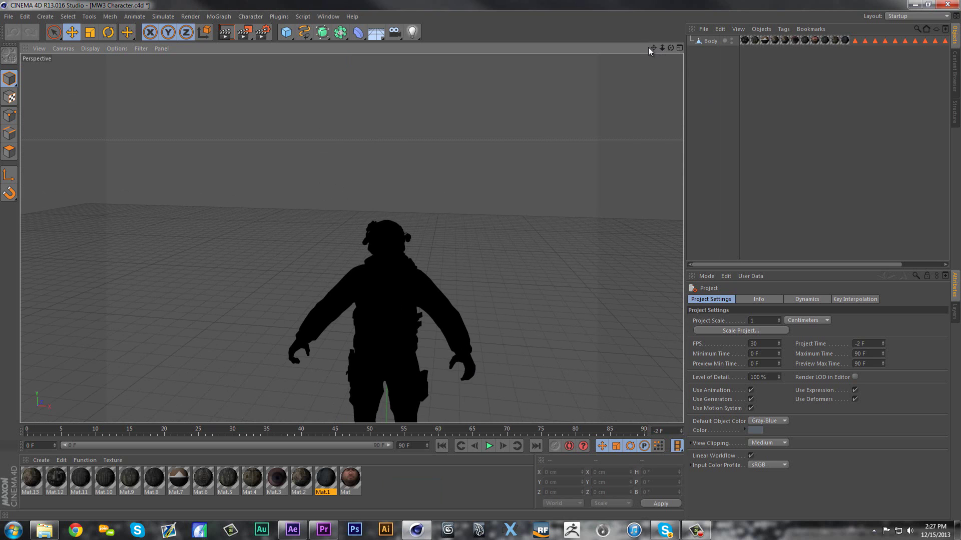
mouse_move(649, 50)
left_mouse_down()
mouse_move(713, 56)
mouse_move(71, 34)
left_mouse_up()
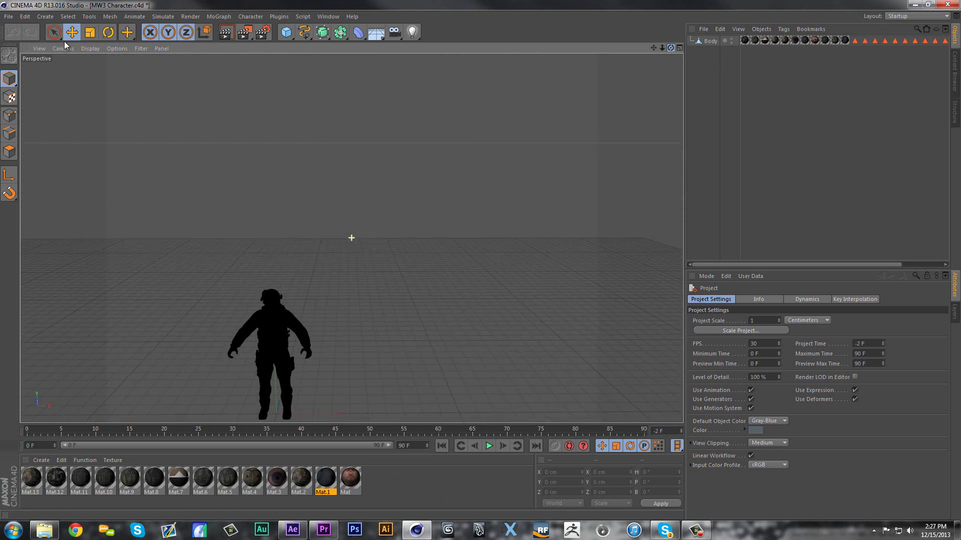
middle_click(327, 275)
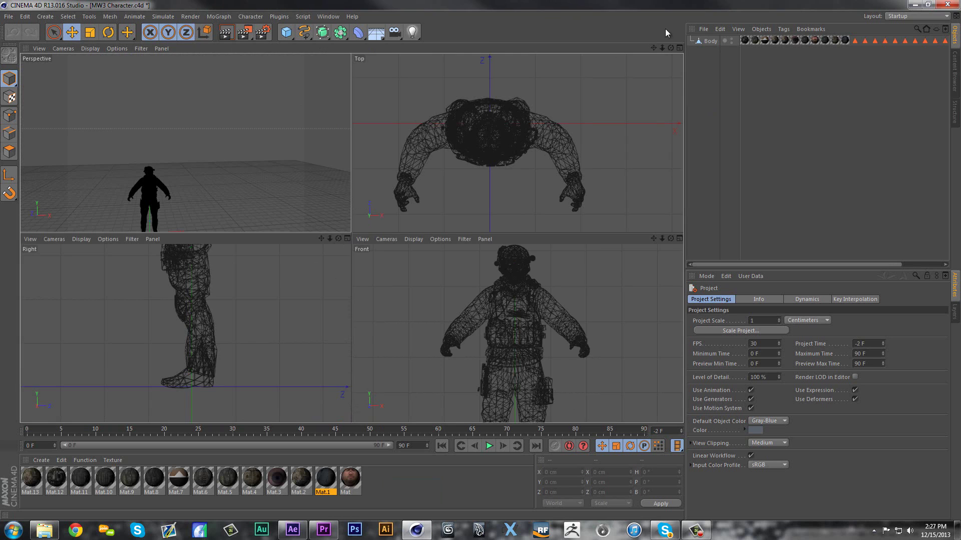
middle_click(343, 55)
left_click_drag(655, 50, 655, 34)
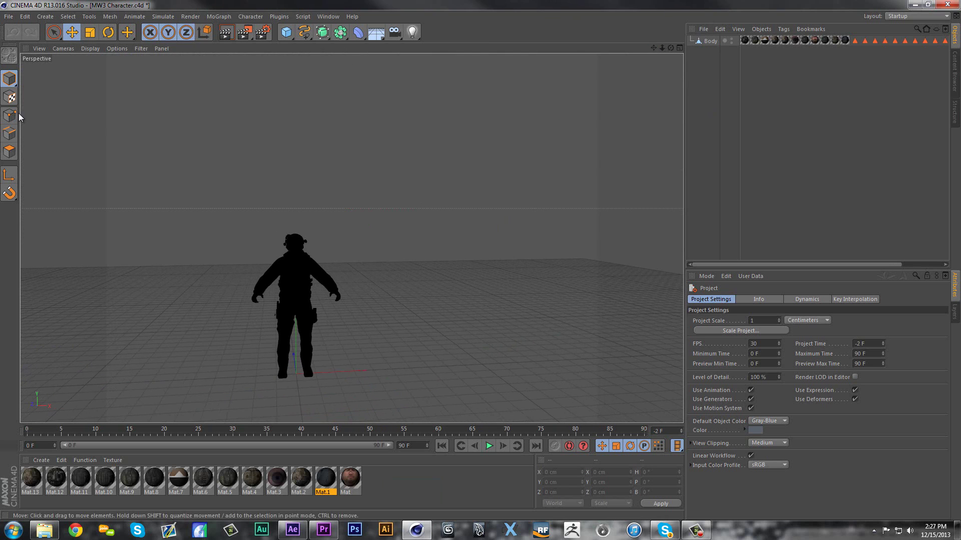
Start a File > Merge and browse to 3D Models\Black Ops 2 Models\Black Ops 2 Models\PMC 3.
left_click(8, 16)
left_click(25, 51)
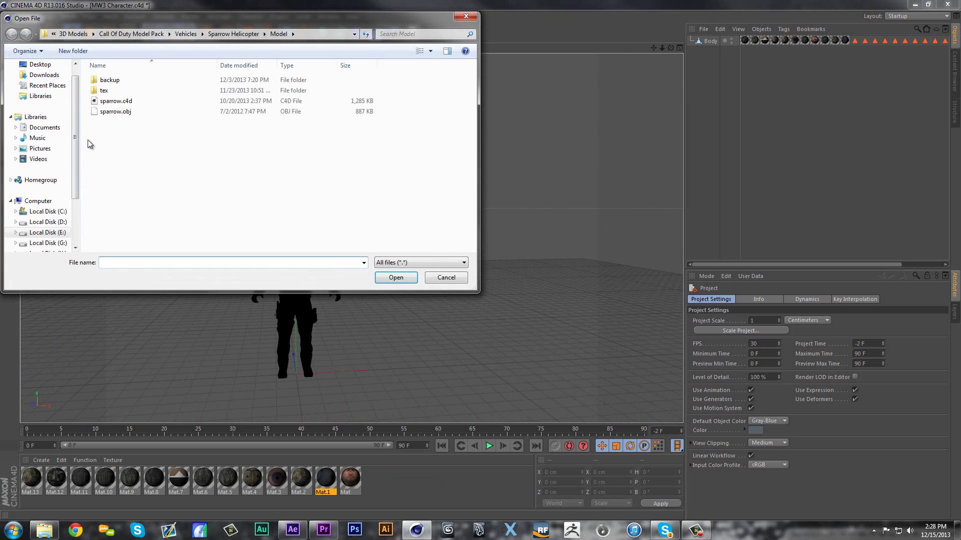
left_click(57, 231)
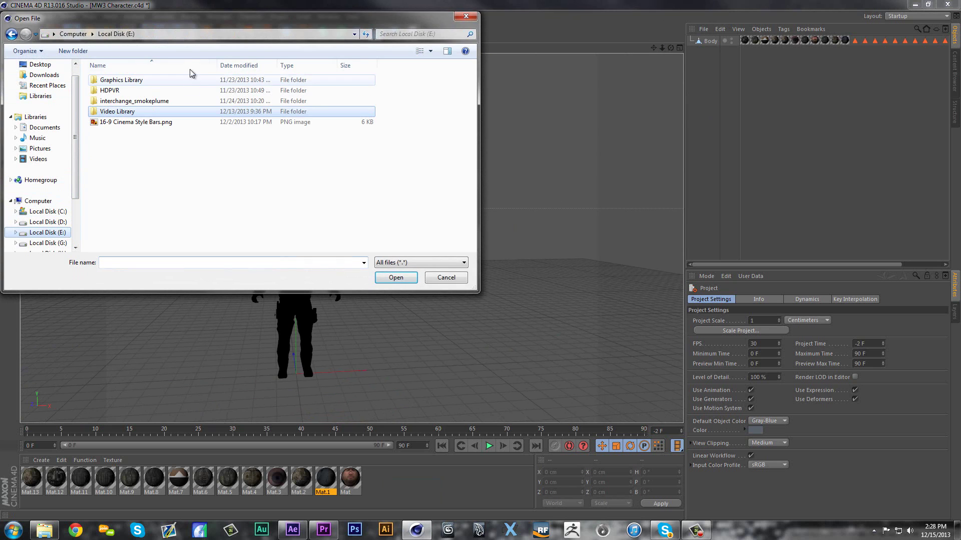
double_click(105, 112)
double_click(116, 80)
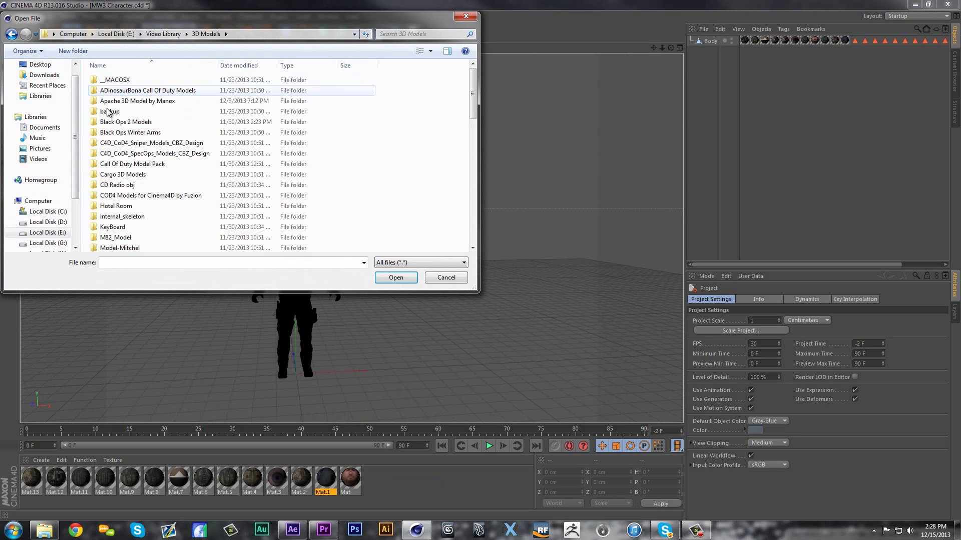
double_click(113, 121)
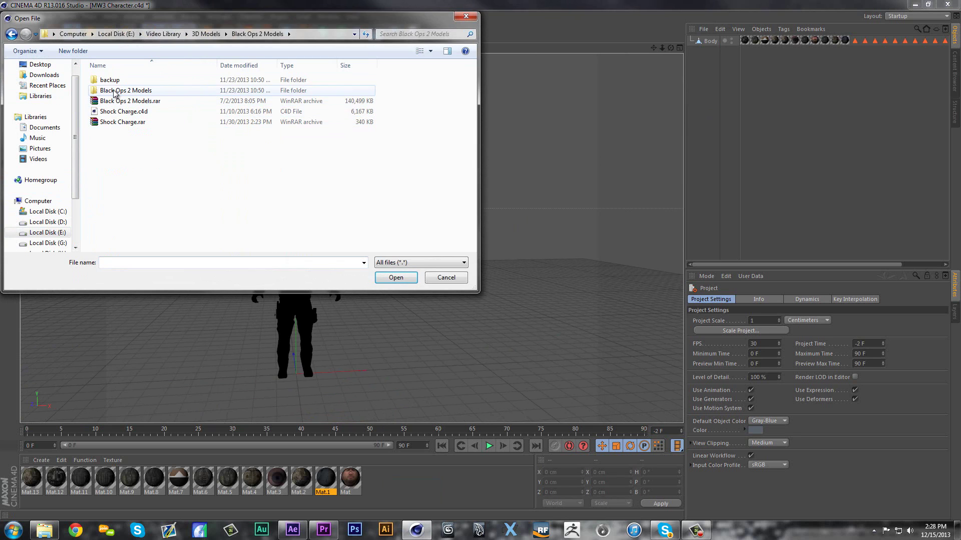
double_click(113, 90)
double_click(109, 132)
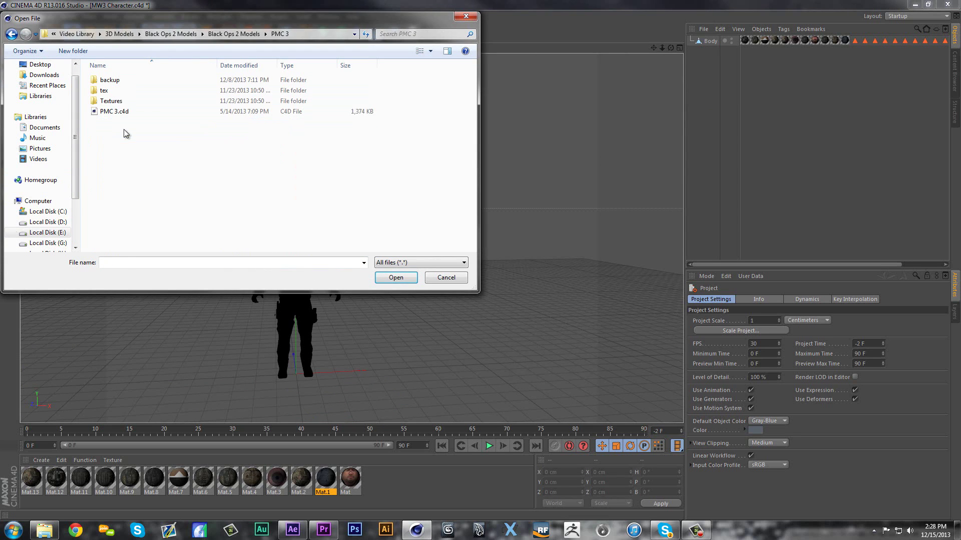
Merge PMC 3.c4d into the scene and select Mesh_0124.1.
left_click(114, 111)
left_click(393, 277)
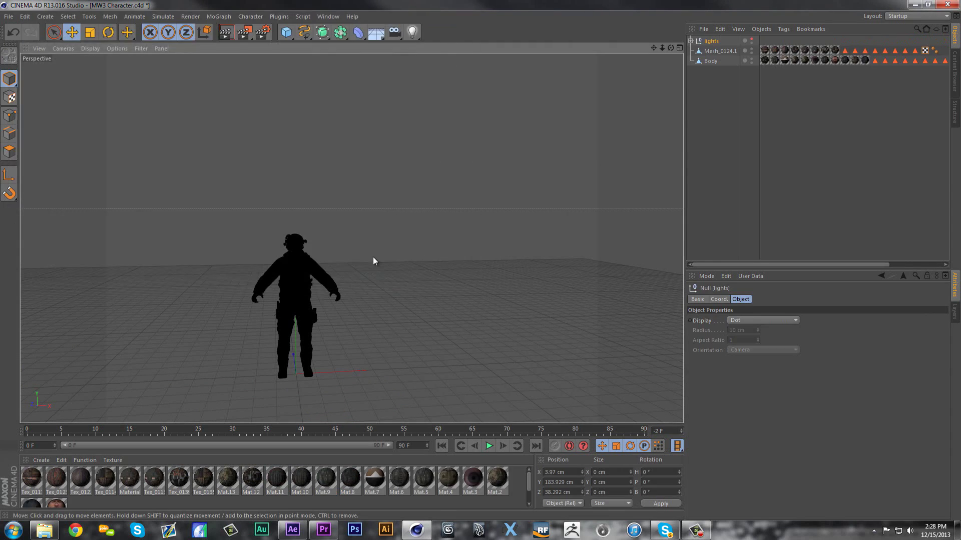
left_click(317, 252)
left_click(296, 358)
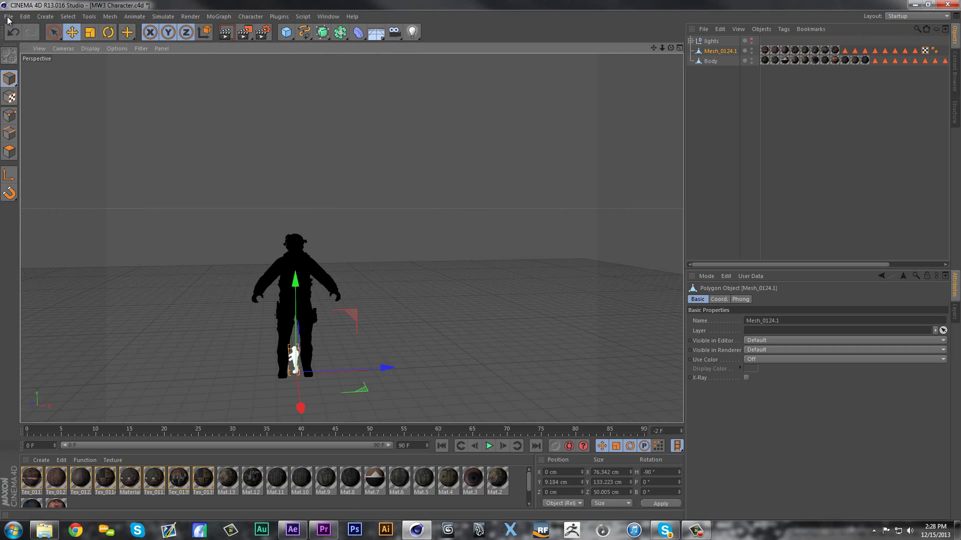
key("ctrl+n")
key("ctrl+v")
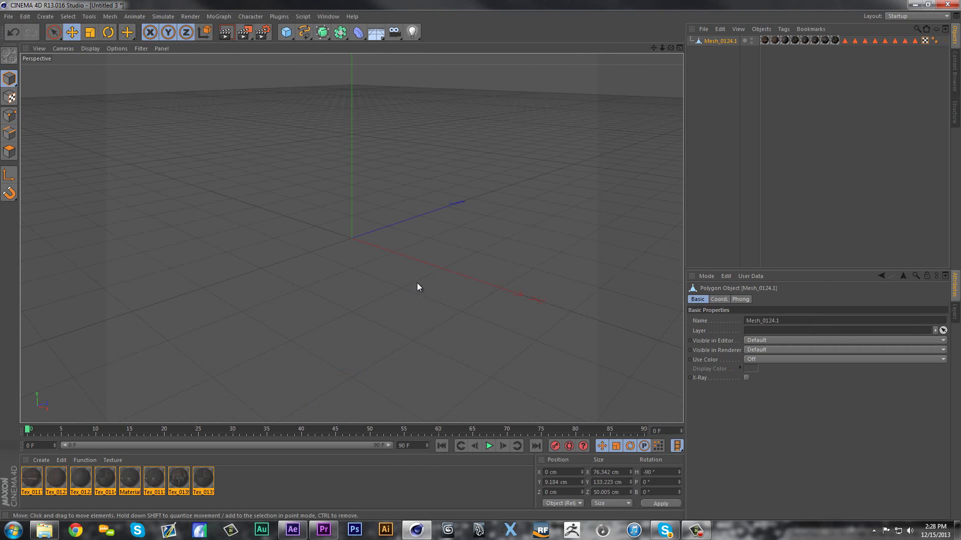
left_click(708, 138)
right_click_drag(391, 229, 628, 111, "alt")
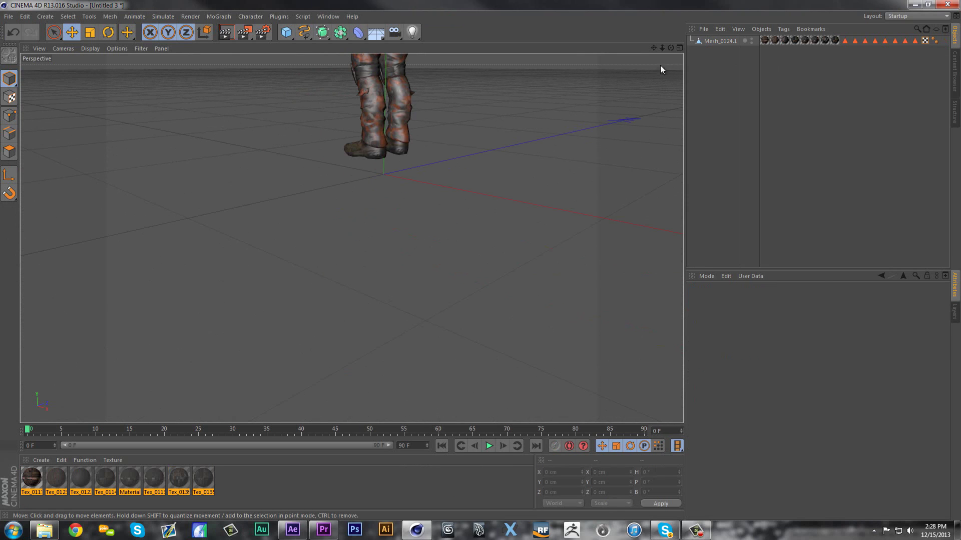
left_click_drag(685, 52, 350, 235, "alt")
key("alt+F4")
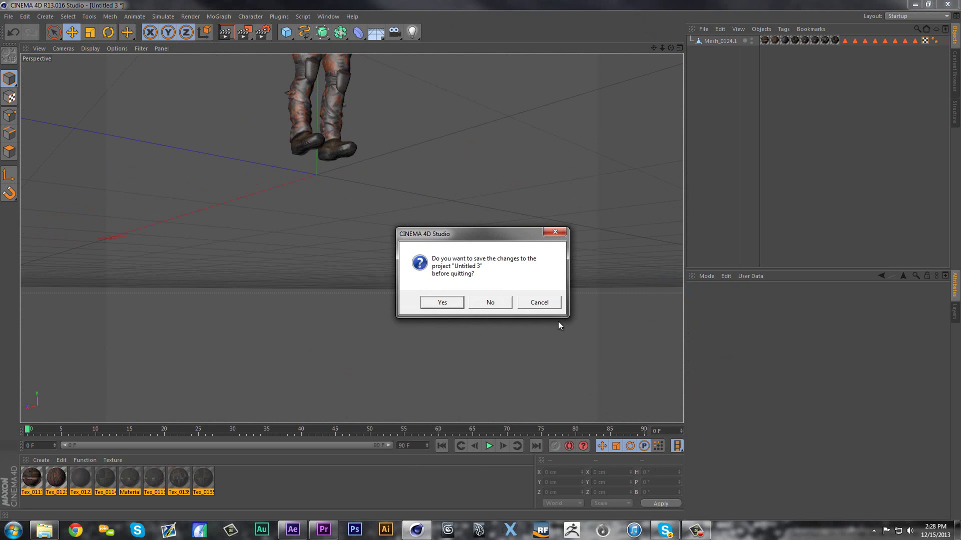
left_click(539, 303)
mouse_move(657, 63)
left_mouse_down("alt")
mouse_move(633, 46)
mouse_move(649, 113)
mouse_move(676, 160)
mouse_move(660, 260)
mouse_move(435, 329)
left_mouse_up("alt")
left_click(353, 257)
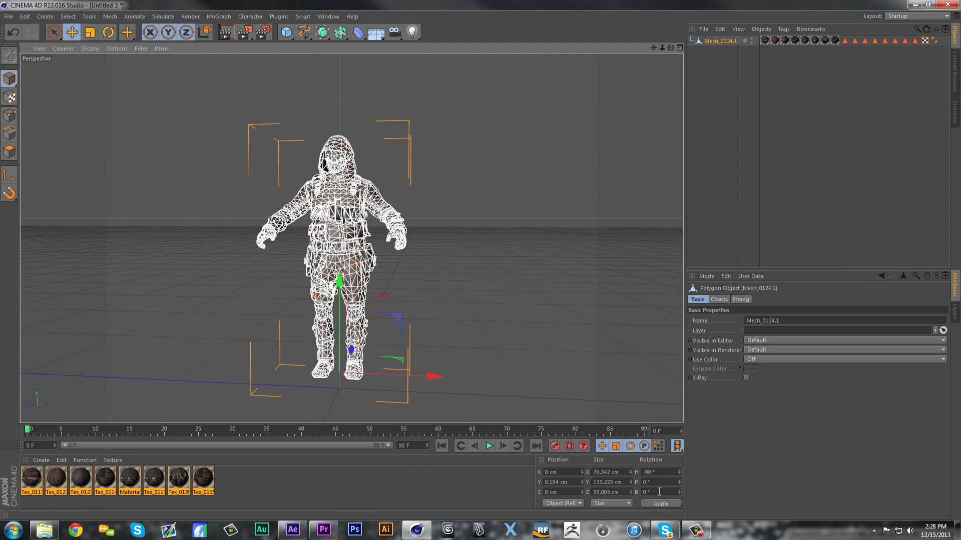
left_click(559, 482)
type("0")
key("Return")
left_click(489, 275)
scroll(313, 225, "up", 3)
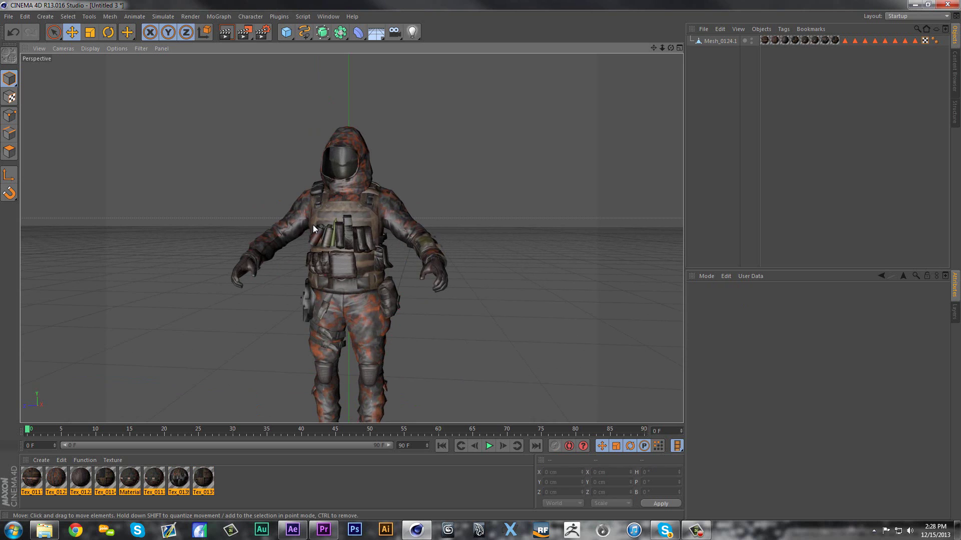
scroll(325, 240, "up", 1)
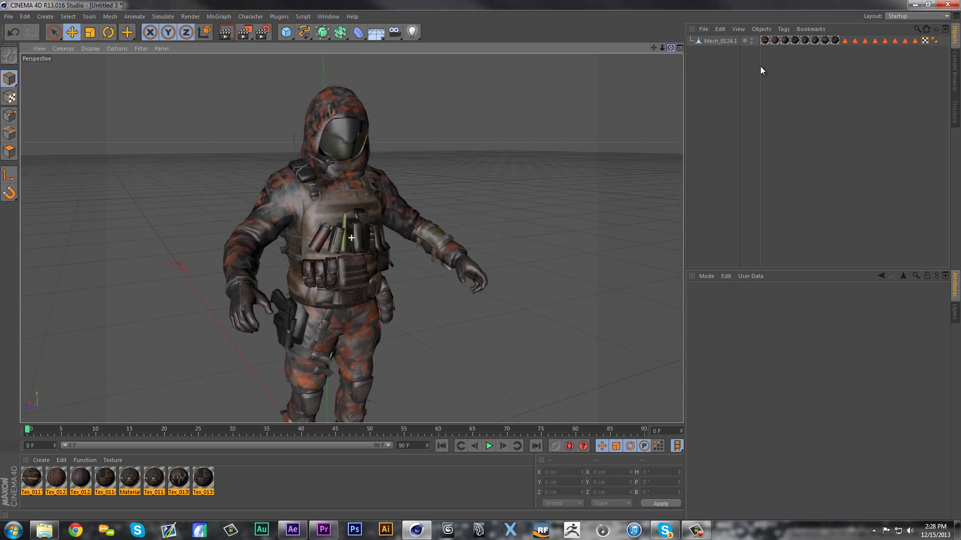
mouse_move(781, 75)
left_mouse_down("alt")
mouse_move(662, 92)
mouse_move(412, 166)
mouse_move(746, 94)
mouse_move(489, 162)
left_mouse_up("alt")
left_click(291, 461)
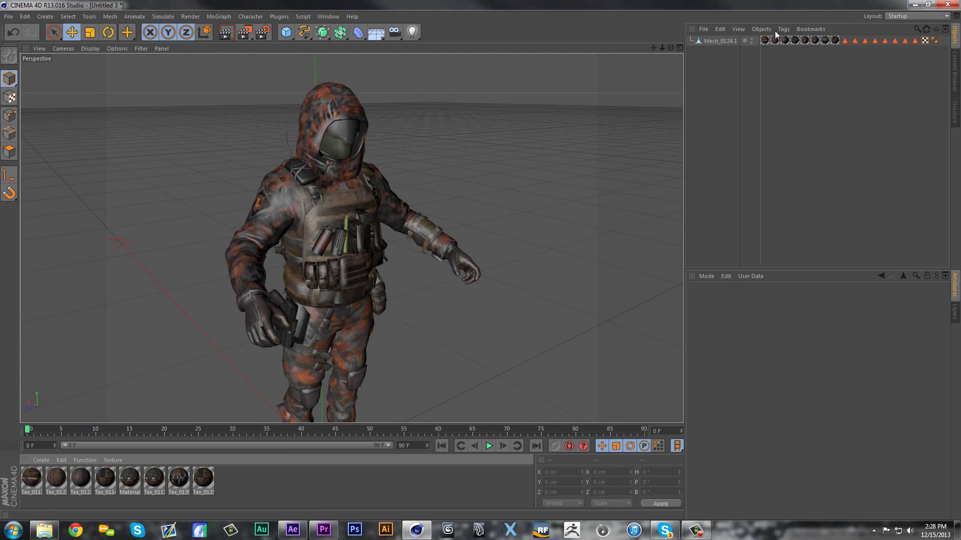
right_click_drag(354, 180, 180, 369, "alt")
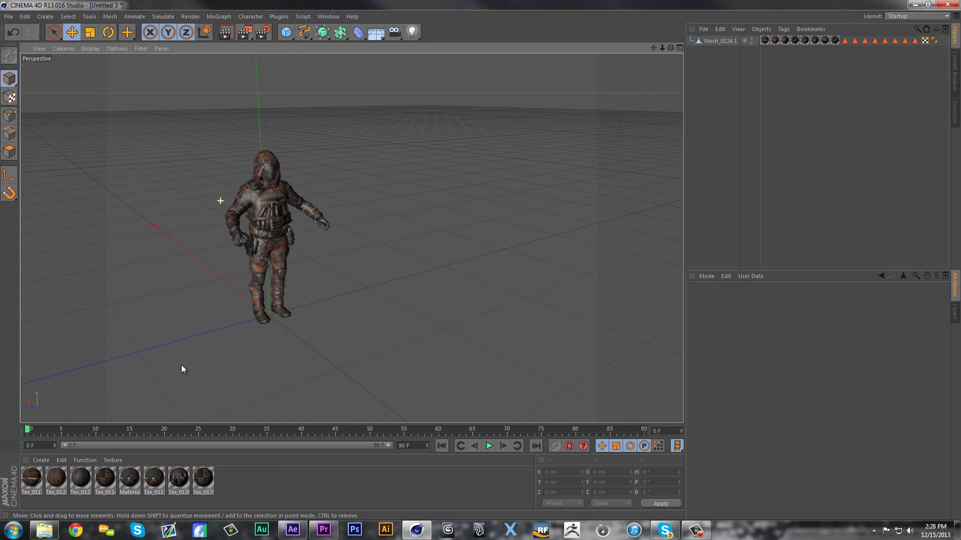
right_click_drag(170, 241, 284, 103, "alt")
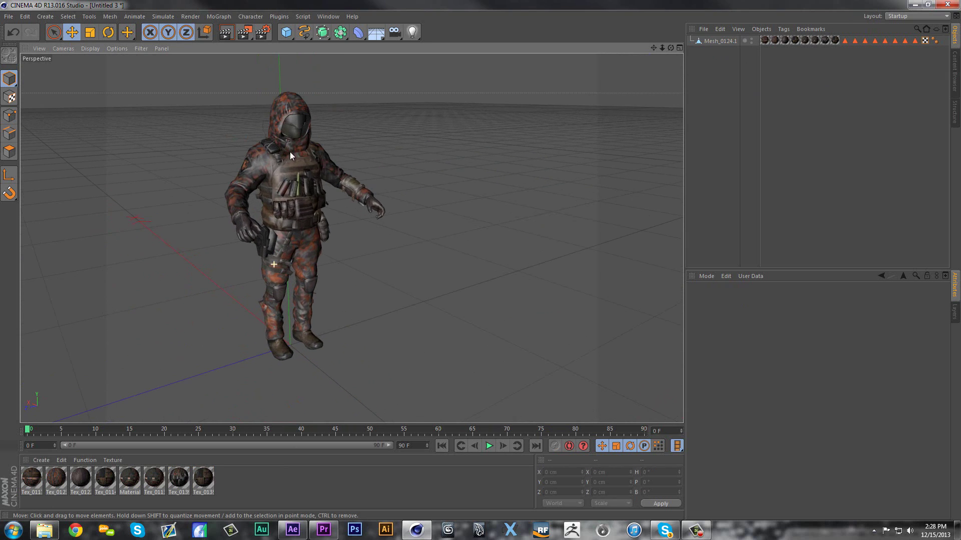
Open material Tex_0117_0_dds from the first texture tag and review its channels.
double_click(765, 39)
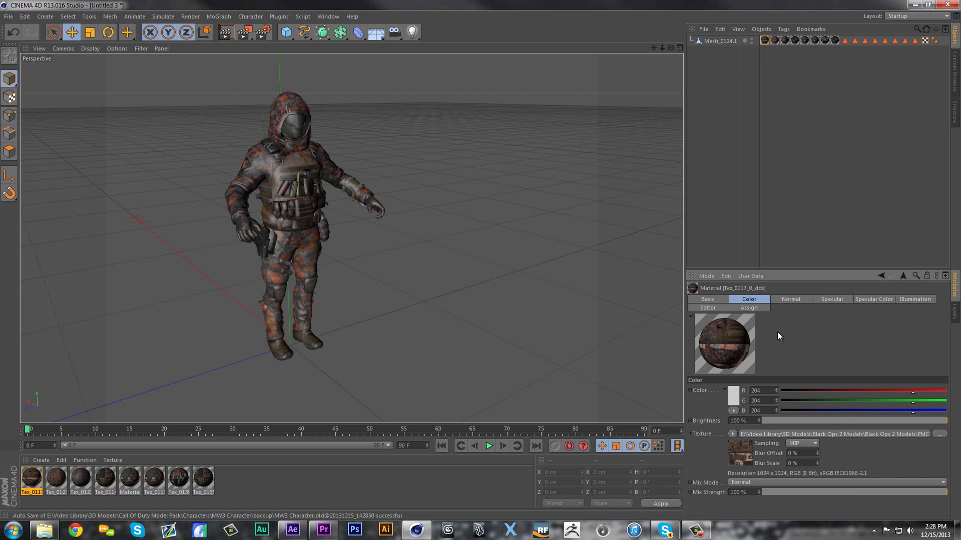
left_click(784, 301)
left_click(708, 300)
left_click(739, 303)
left_click(781, 301)
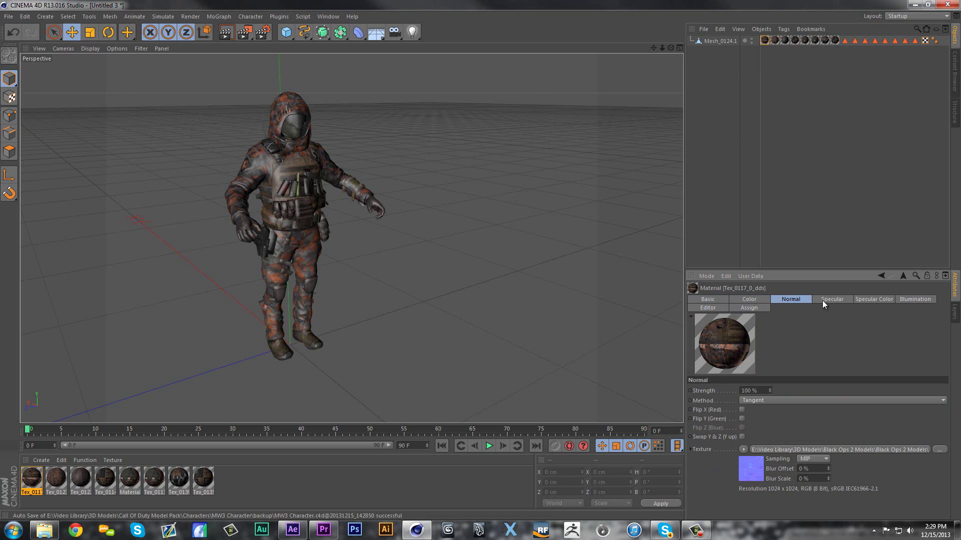
left_click(824, 300)
left_click(874, 300)
left_click(907, 298)
left_click(773, 299)
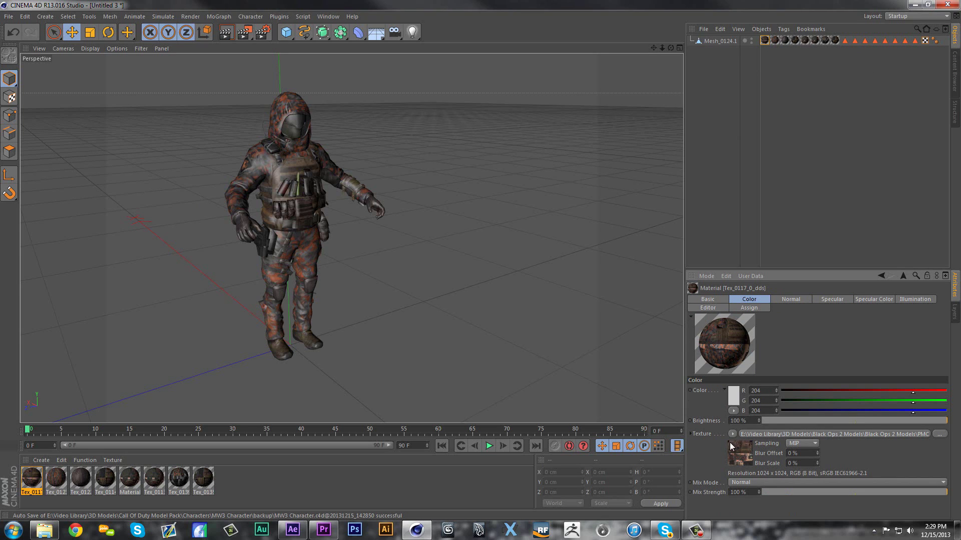
Load c_cub_pmc_torso_c.BMP from PMC 3\Textures as the Color texture, copying it into the project.
left_click(938, 435)
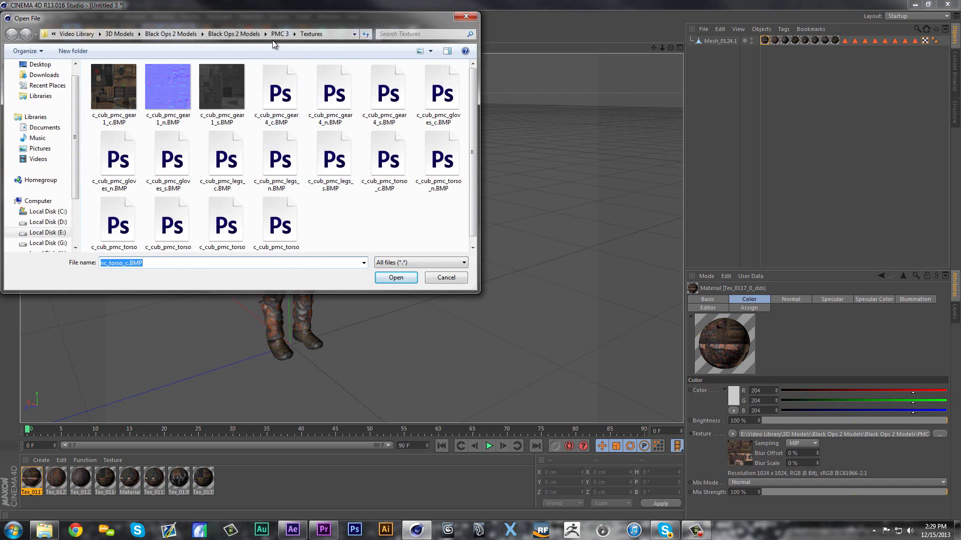
left_click(276, 34)
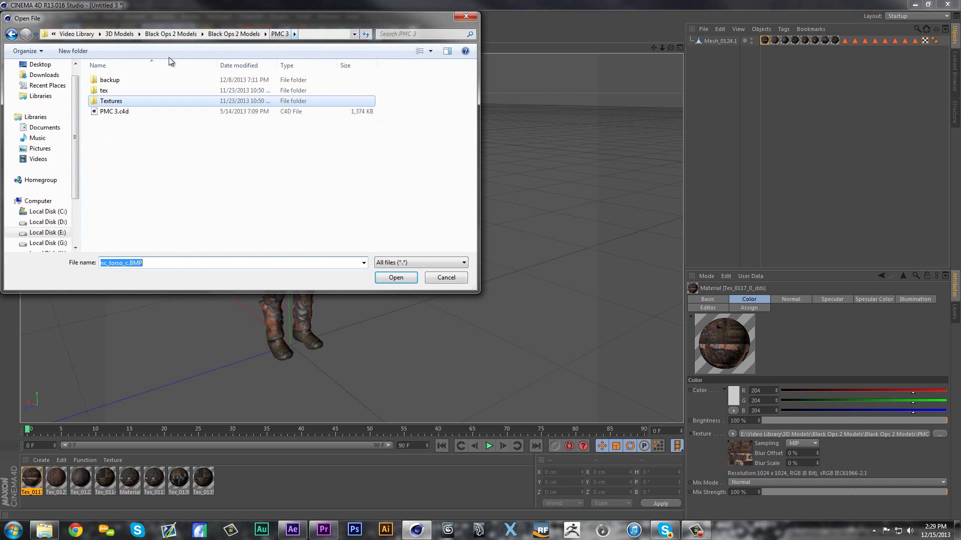
double_click(108, 102)
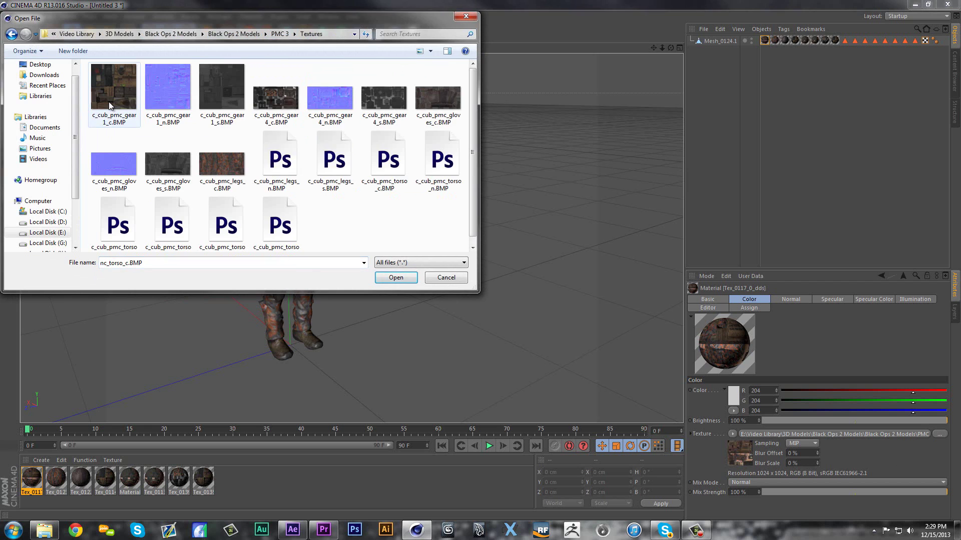
left_click(395, 277)
left_click(489, 298)
Check the material's Normal, Specular and Assign tabs, then select all eight texture tags.
left_click(790, 299)
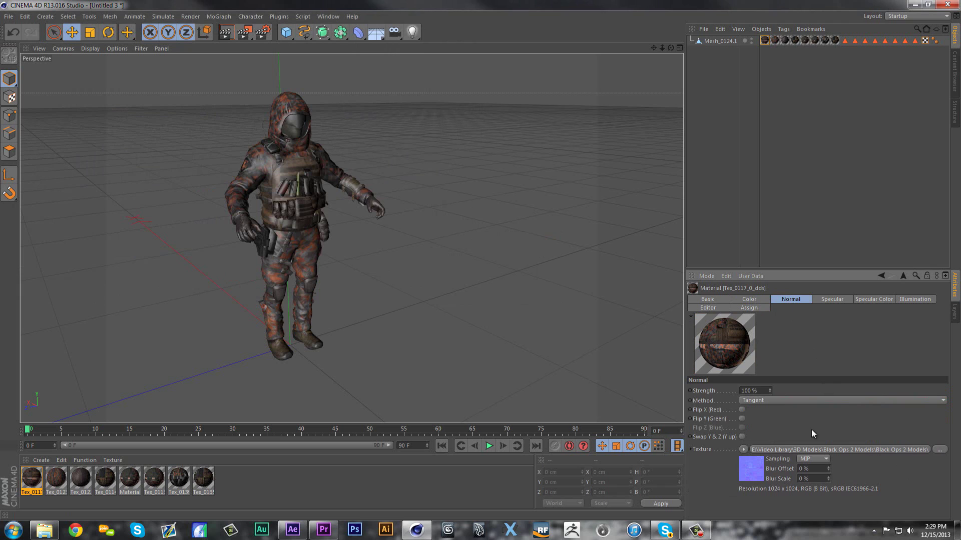
left_click(831, 298)
left_click(862, 302)
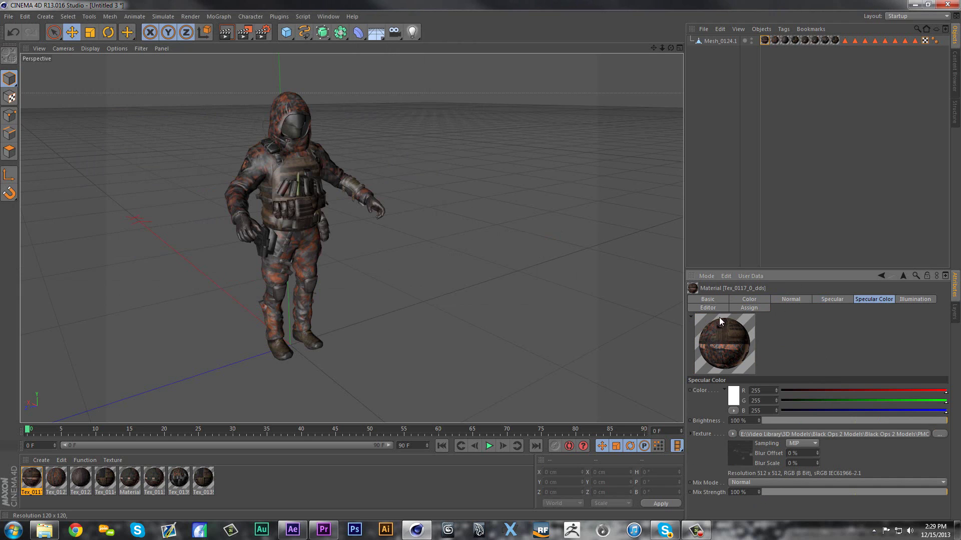
left_click(749, 307)
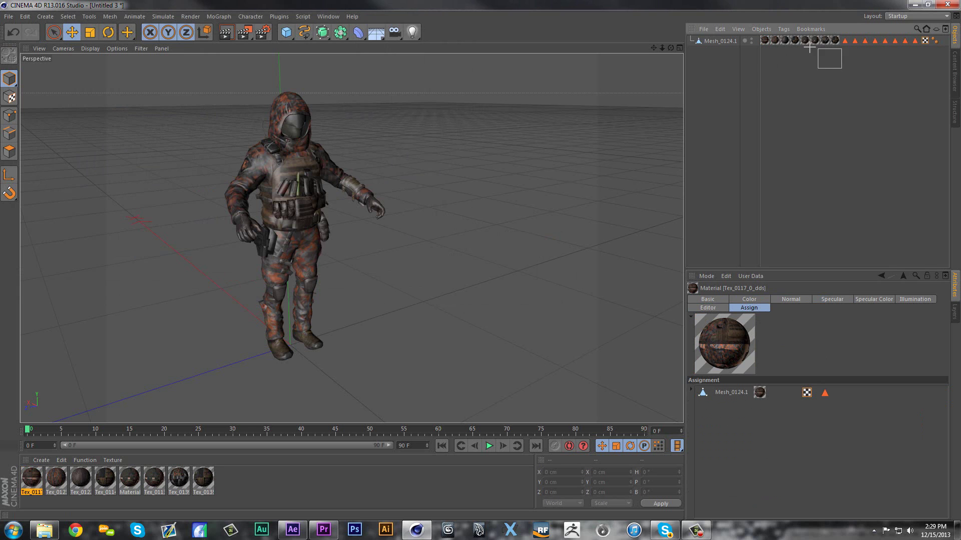
left_click_drag(804, 46, 750, 96)
left_click(760, 140)
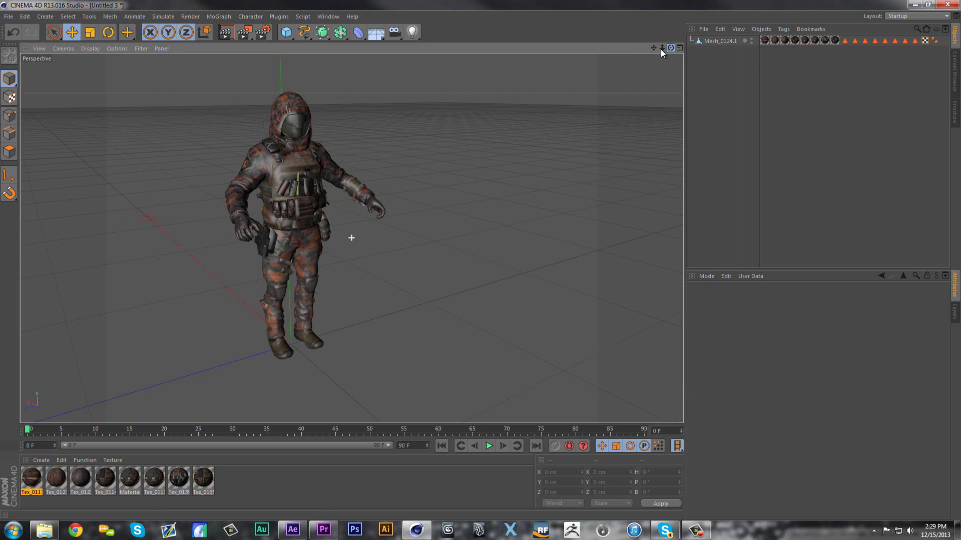
mouse_move(672, 48)
left_mouse_down()
mouse_move(557, 303)
mouse_move(646, 52)
mouse_move(643, 111)
left_mouse_up()
mouse_move(673, 48)
left_mouse_down()
mouse_move(647, 76)
mouse_move(838, 197)
left_mouse_up()
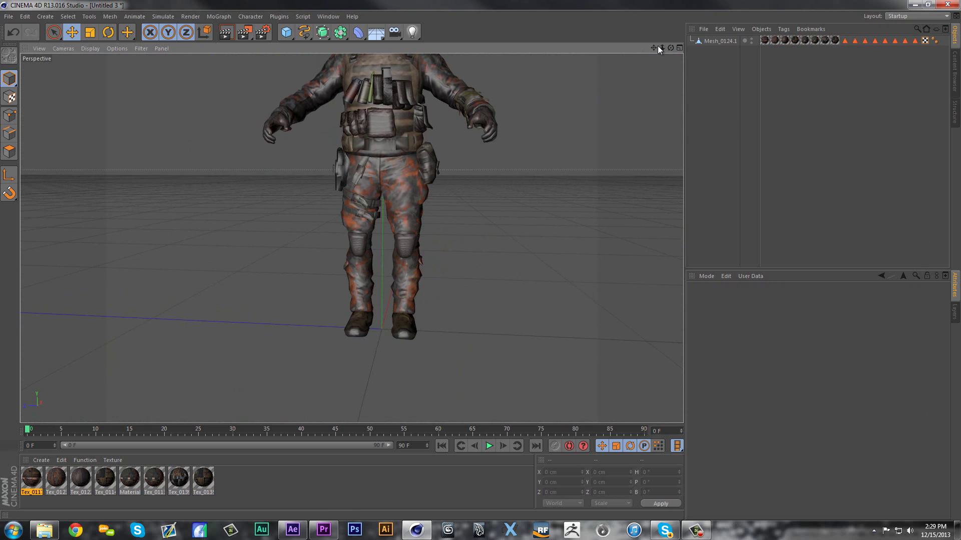
left_click_drag(658, 46, 632, 151)
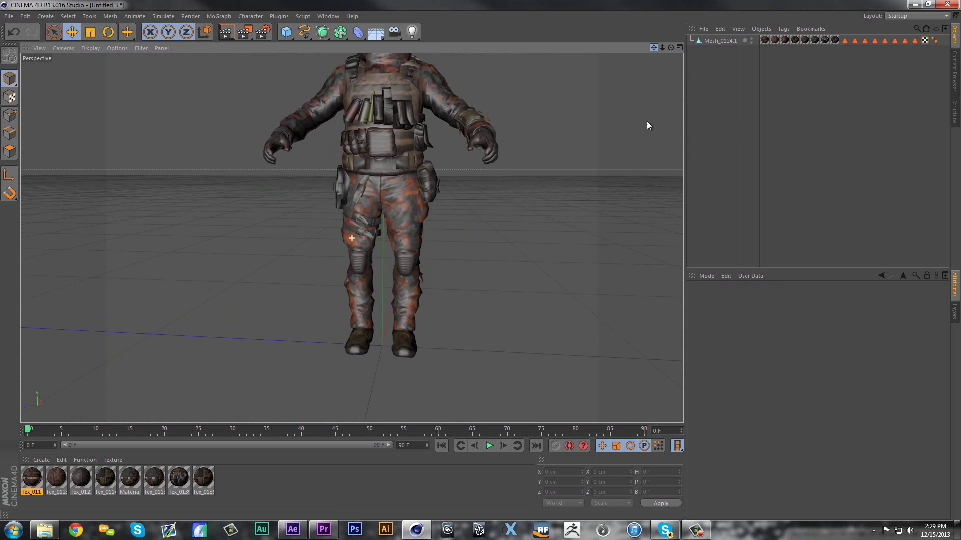
Merge Biped Setup.c4d from Video Library\3D Models into the scene.
left_click(11, 17)
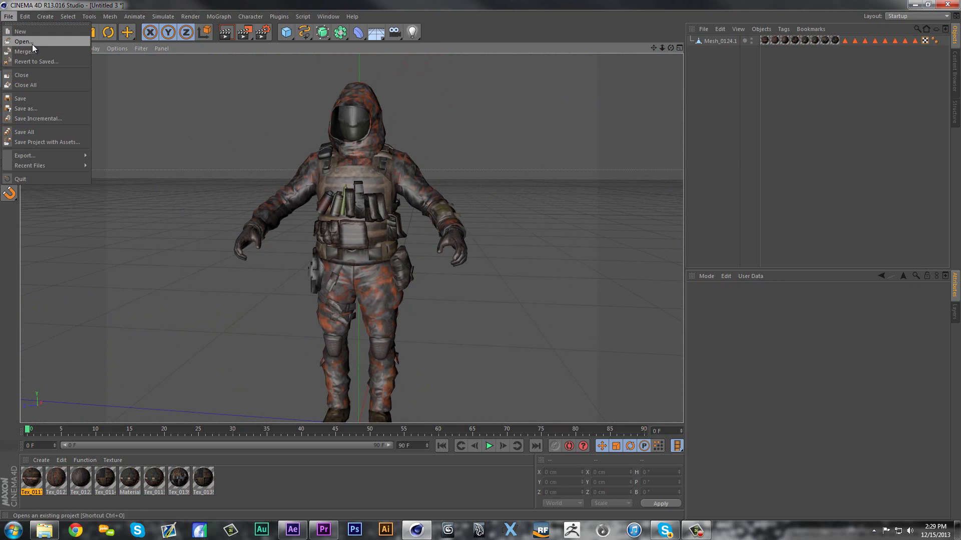
key("Escape")
left_click(2, 12)
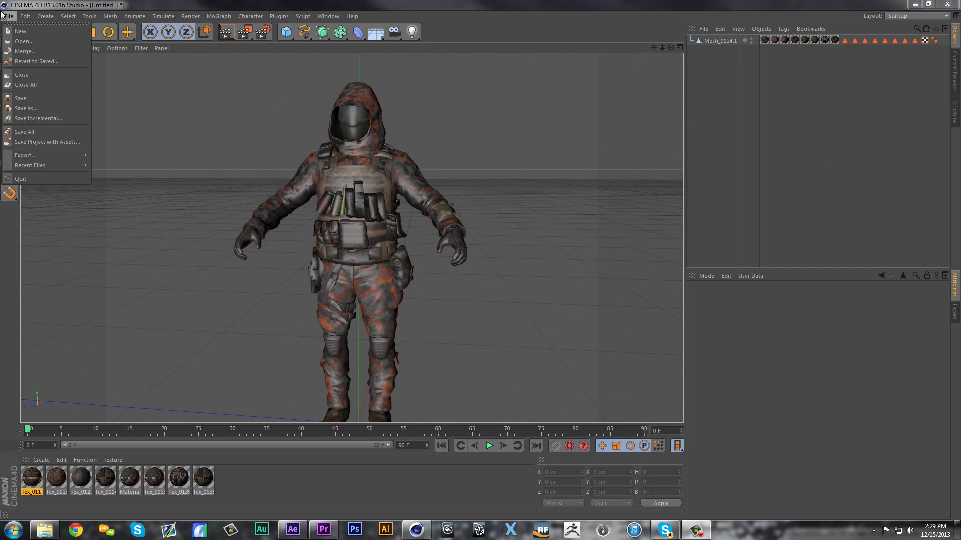
left_click(25, 49)
left_click_drag(327, 25, 430, 79)
left_click(293, 89)
left_click(254, 89)
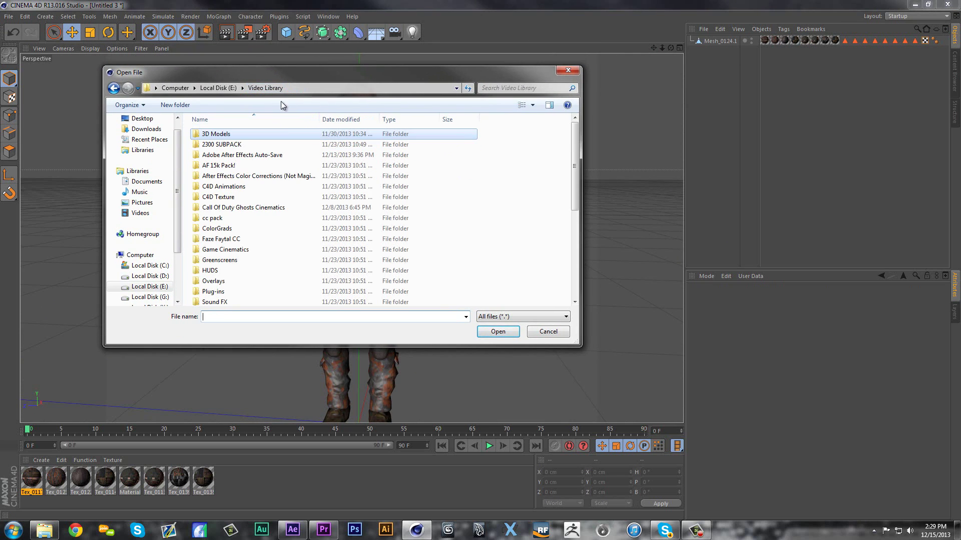
left_click_drag(577, 146, 584, 281)
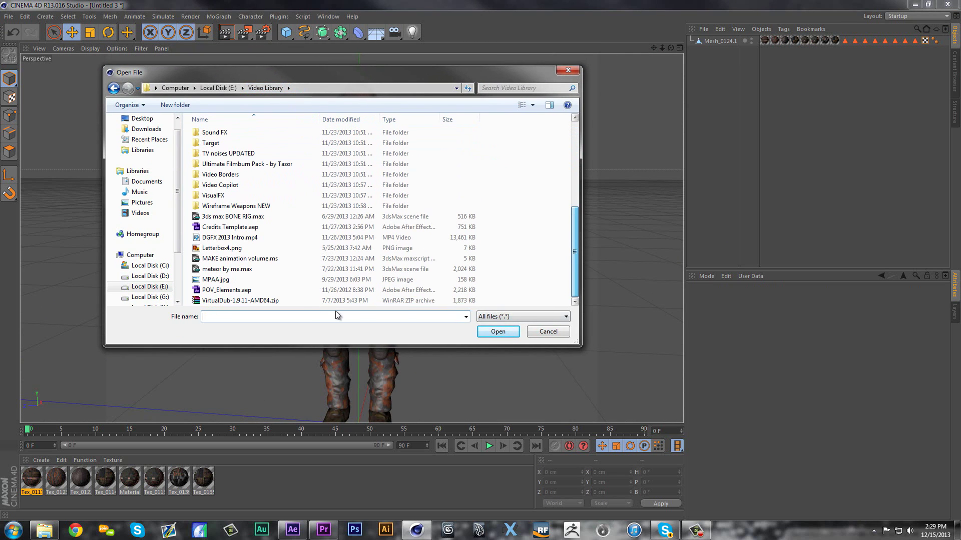
scroll(228, 145, "up", 5)
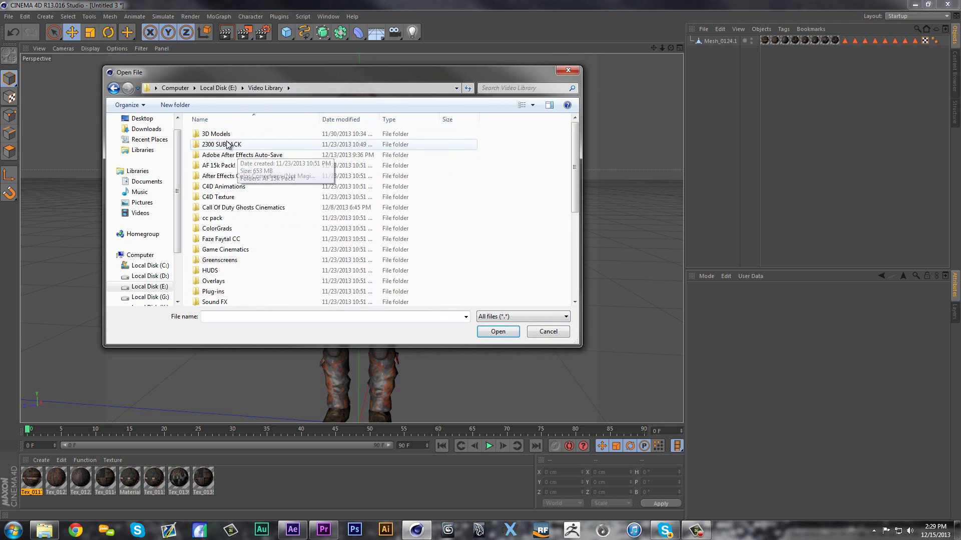
double_click(218, 133)
scroll(234, 207, "down", 3)
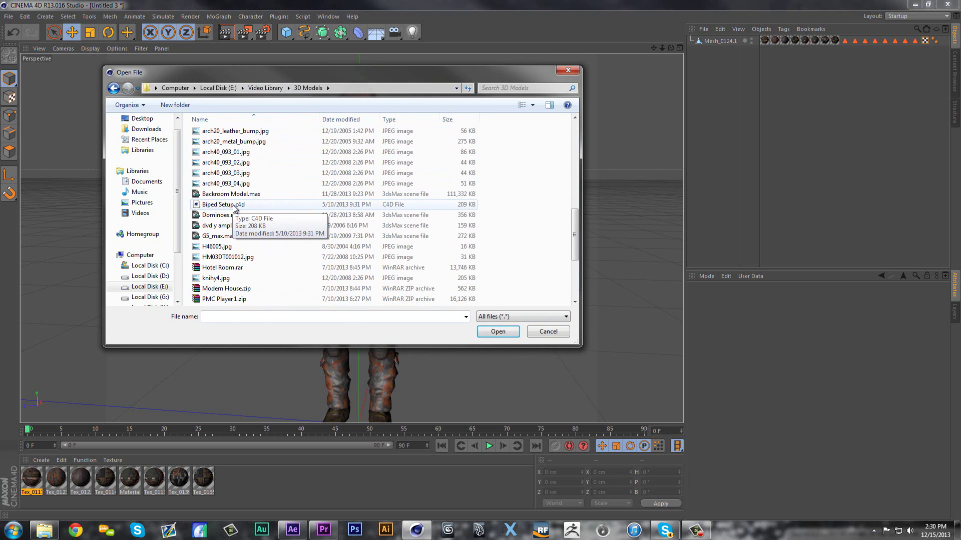
left_click(233, 206)
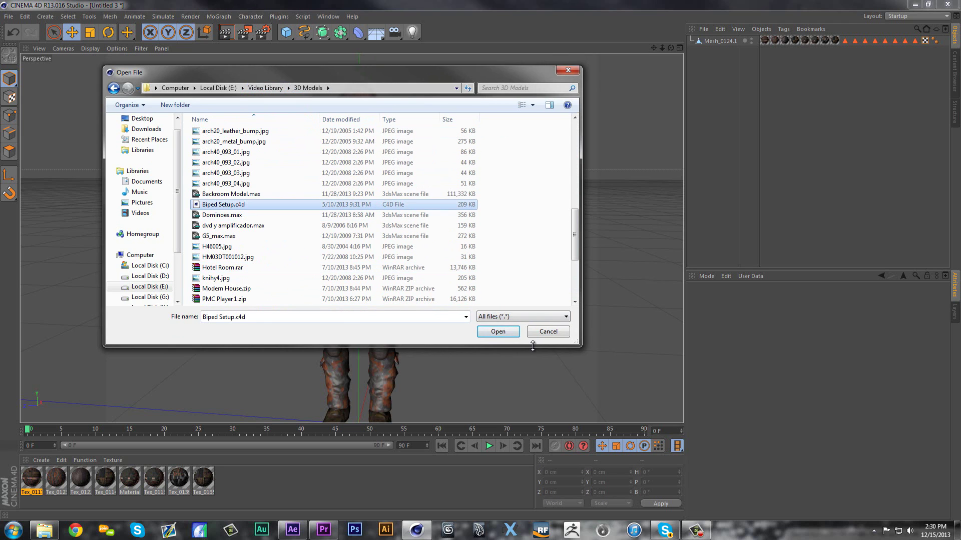
left_click(490, 332)
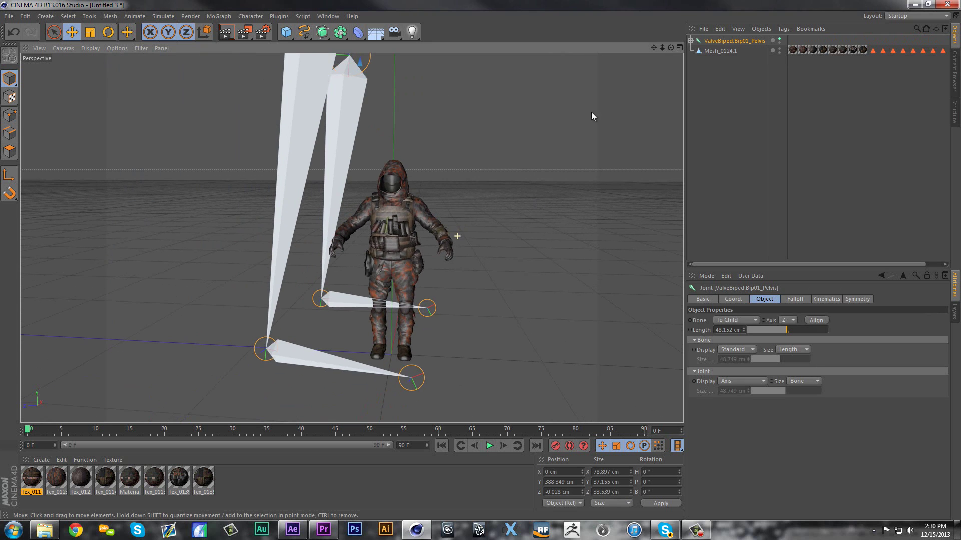
Frame the skeleton, try rotating its pelvis, then undo that rotation.
left_click_drag(661, 50, 580, 131)
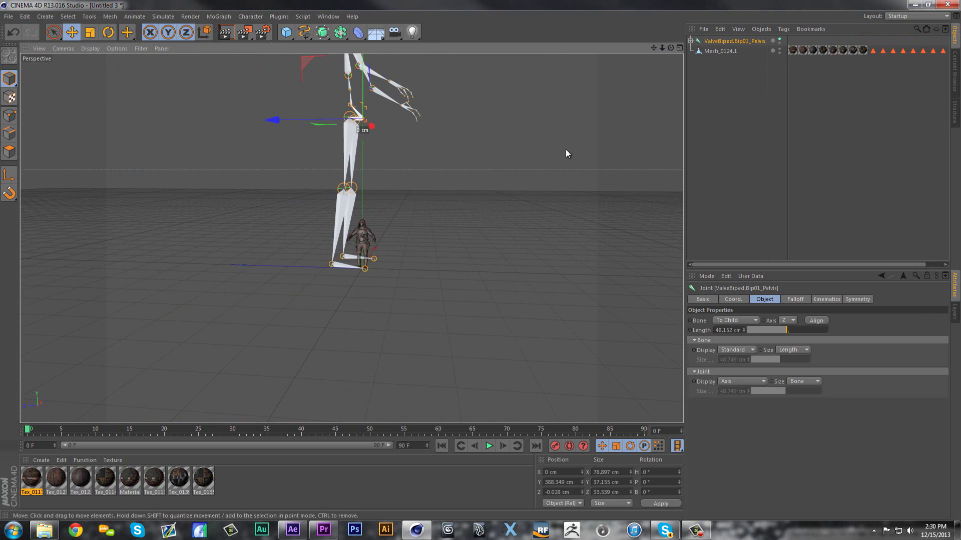
mouse_move(665, 52)
left_mouse_down()
mouse_move(633, 58)
mouse_move(647, 83)
mouse_move(613, 214)
mouse_move(664, 99)
left_mouse_up()
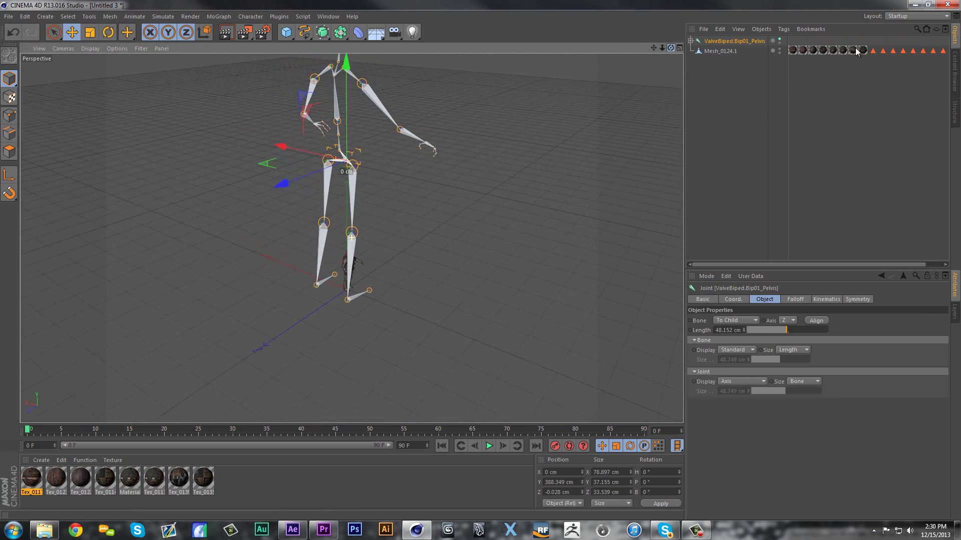
left_click_drag(675, 49, 722, 50)
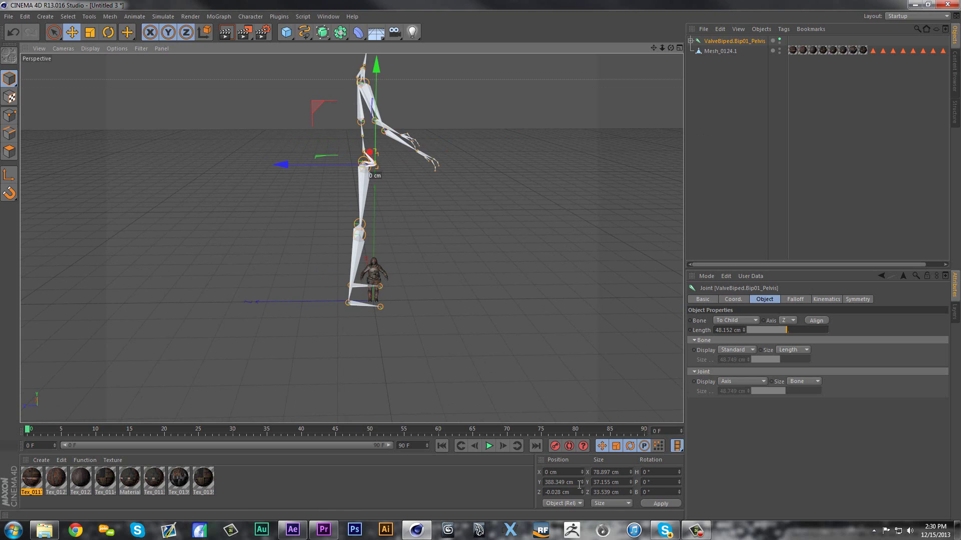
key("r")
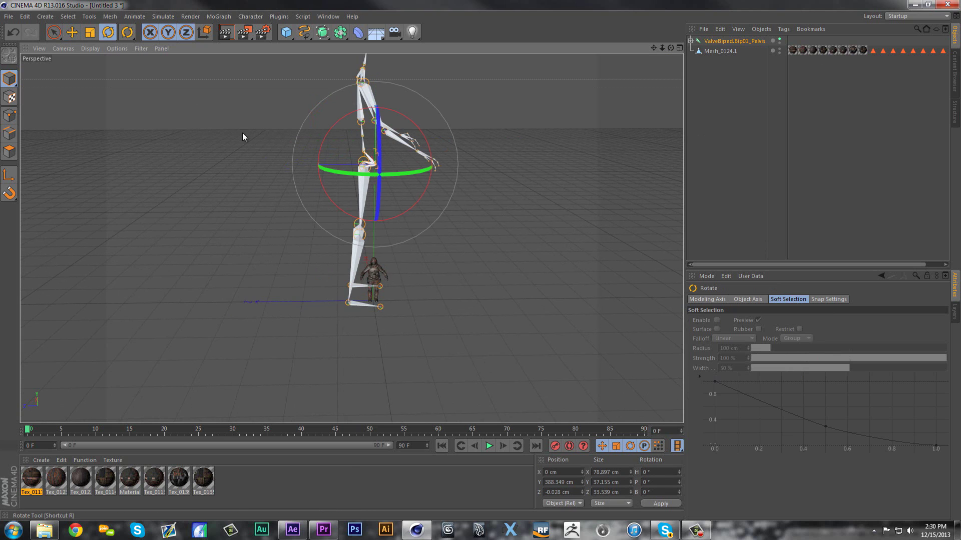
left_click_drag(318, 178, 263, 182)
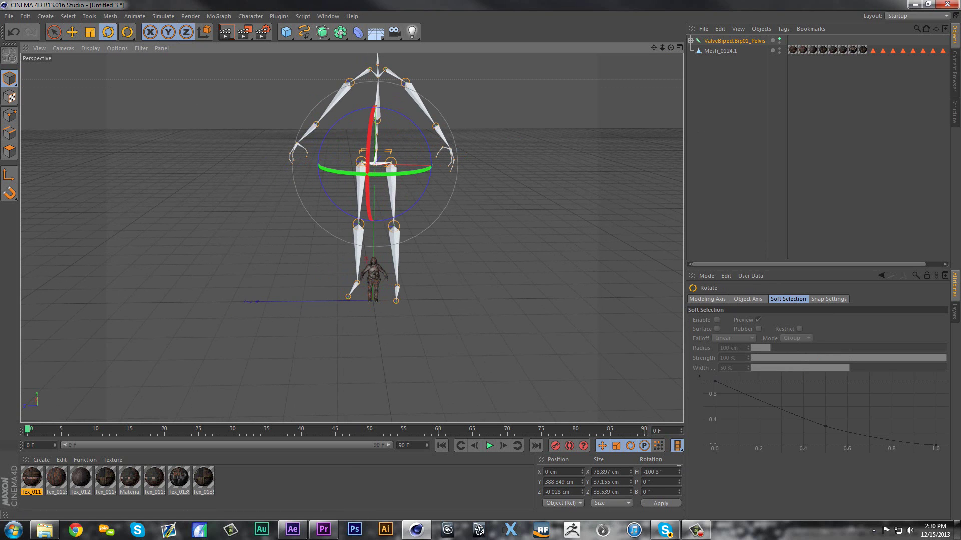
key("ctrl+z")
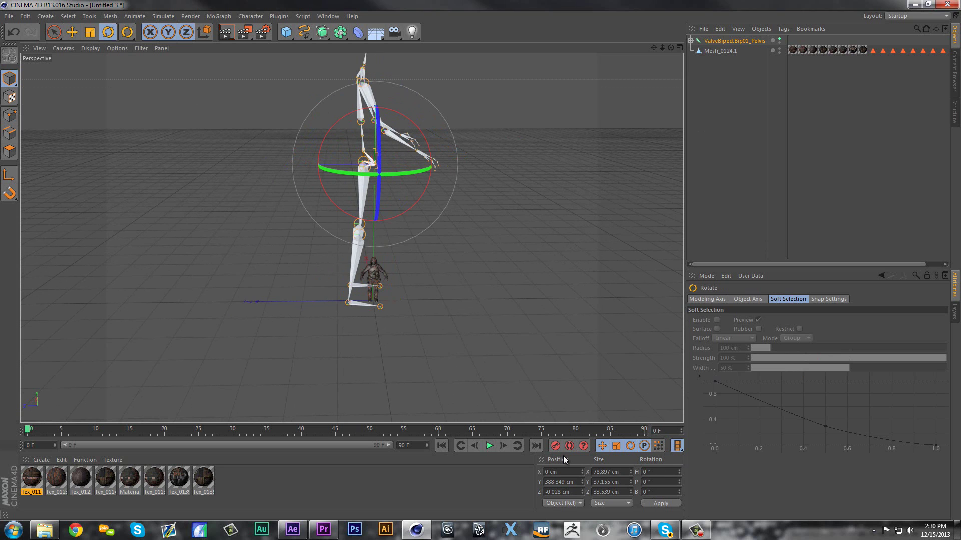
Turn the skeleton to face front by entering a -90° heading.
left_click_drag(416, 175, 553, 358)
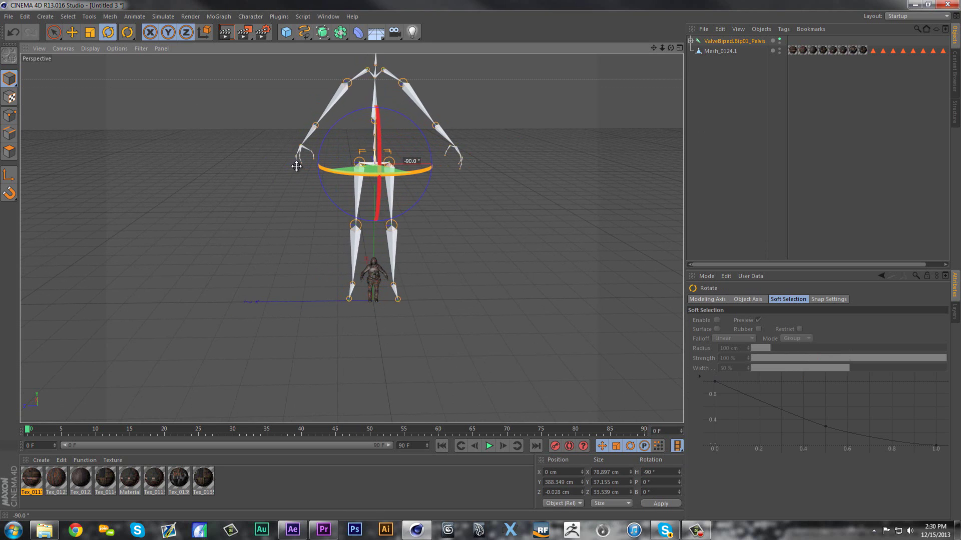
left_click(650, 472)
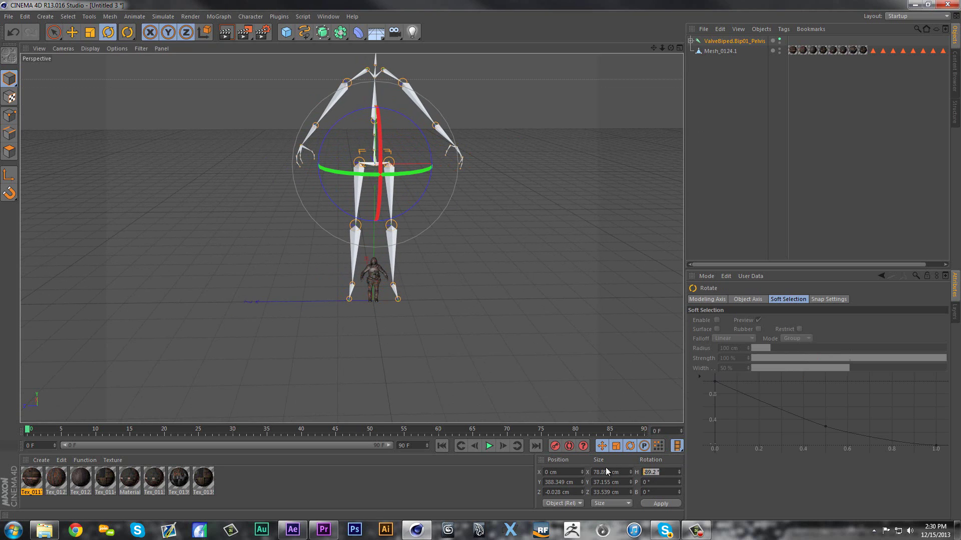
type("90")
key("Return")
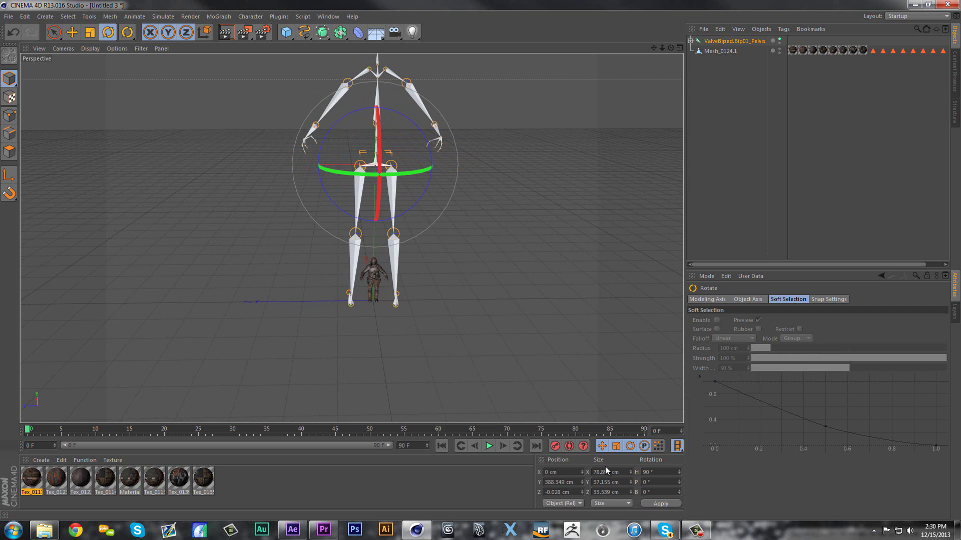
left_click_drag(670, 49, 812, 74)
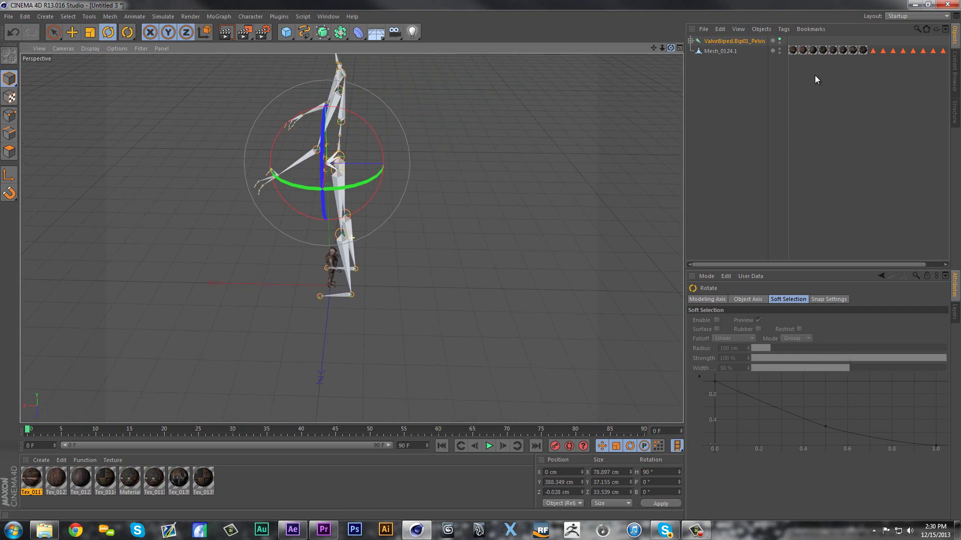
type("-90")
key("Return")
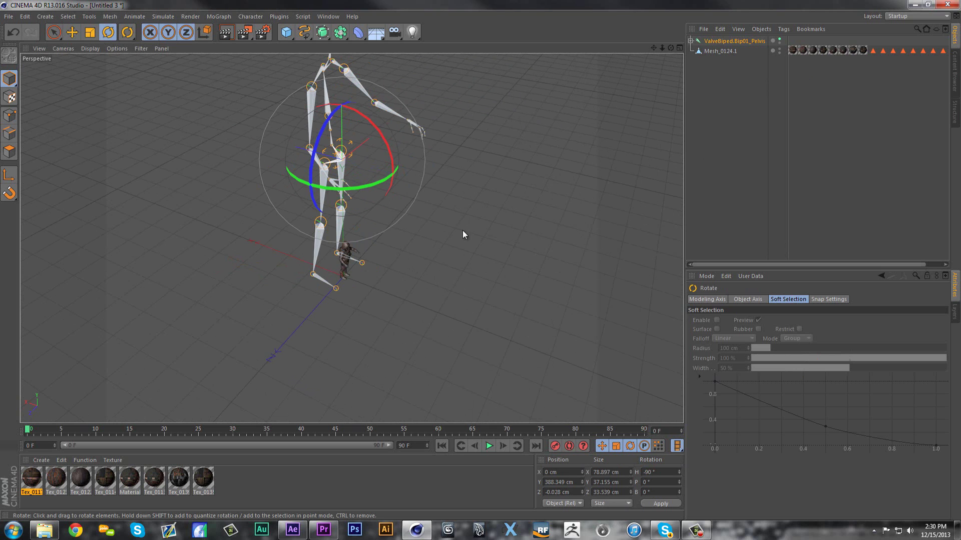
left_click_drag(670, 48, 666, 45)
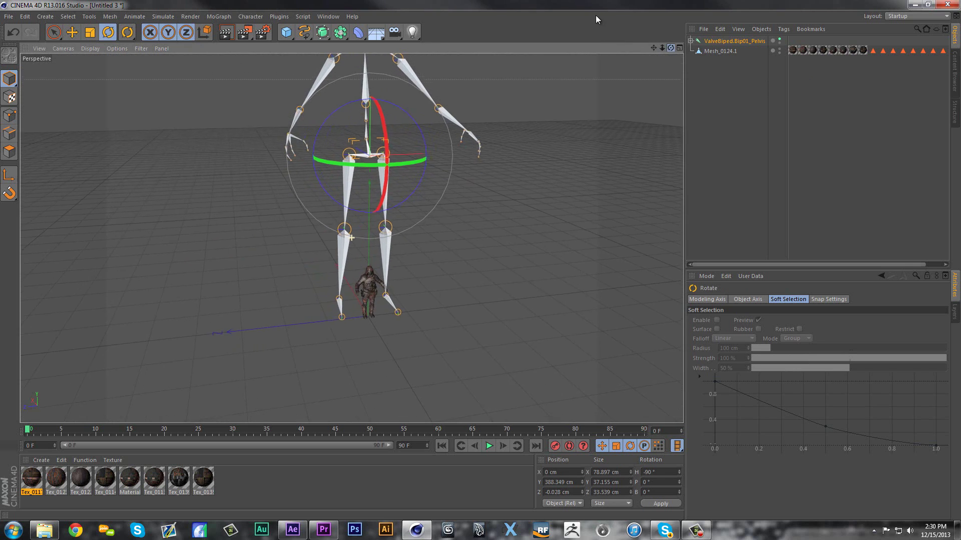
In the four-view Right view, drag the rig down until its pelvis meets the soldier's hips.
left_click(678, 49)
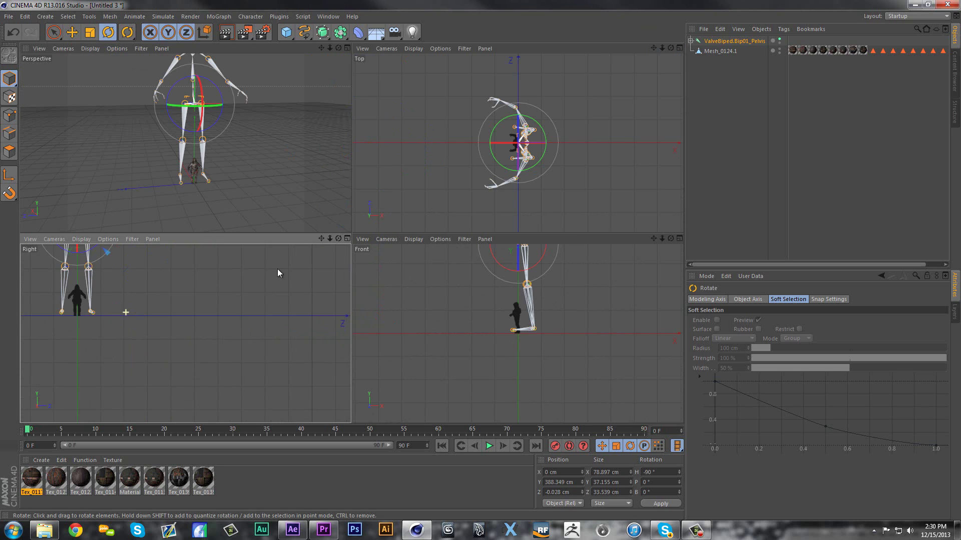
left_click_drag(326, 239, 401, 322)
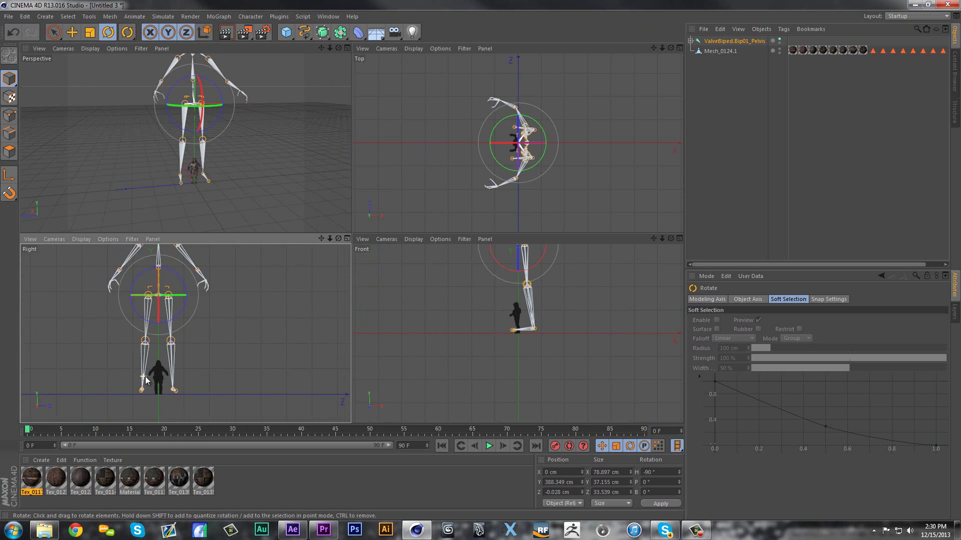
key("e")
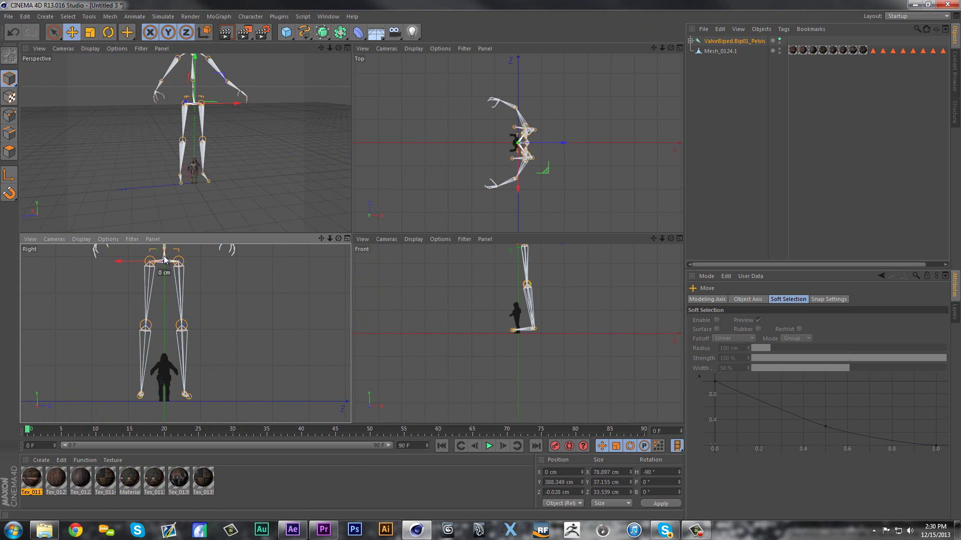
left_click_drag(164, 287, 159, 409)
scroll(174, 408, "up", 3)
mouse_move(174, 408)
middle_mouse_down("alt")
mouse_move(348, 381)
mouse_move(320, 319)
mouse_move(191, 323)
middle_mouse_up("alt")
scroll(323, 247, "up", 2)
scroll(191, 324, "up", 2)
scroll(321, 306, "up", 2)
scroll(338, 304, "up", 1)
scroll(337, 304, "up", 2)
scroll(338, 304, "up", 2)
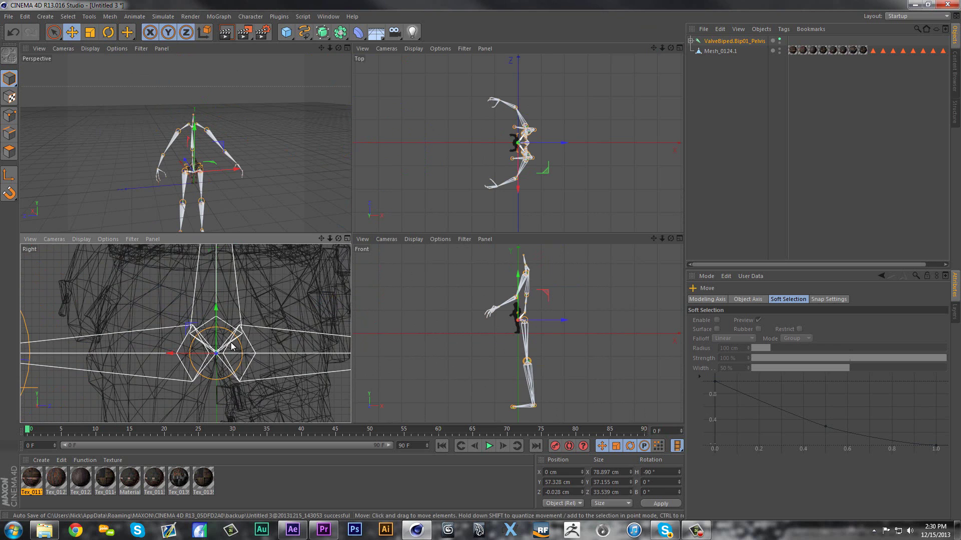
left_click_drag(215, 340, 213, 288)
scroll(286, 278, "down", 2)
scroll(300, 271, "down", 2)
scroll(312, 263, "down", 2)
left_click_drag(322, 239, 234, 242)
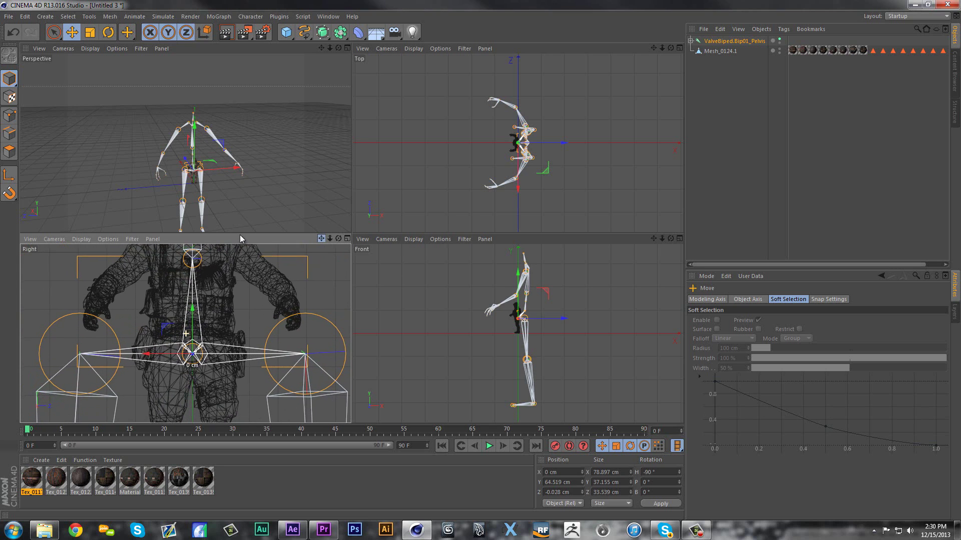
scroll(293, 327, "down", 2)
scroll(293, 326, "down", 2)
scroll(293, 327, "down", 2)
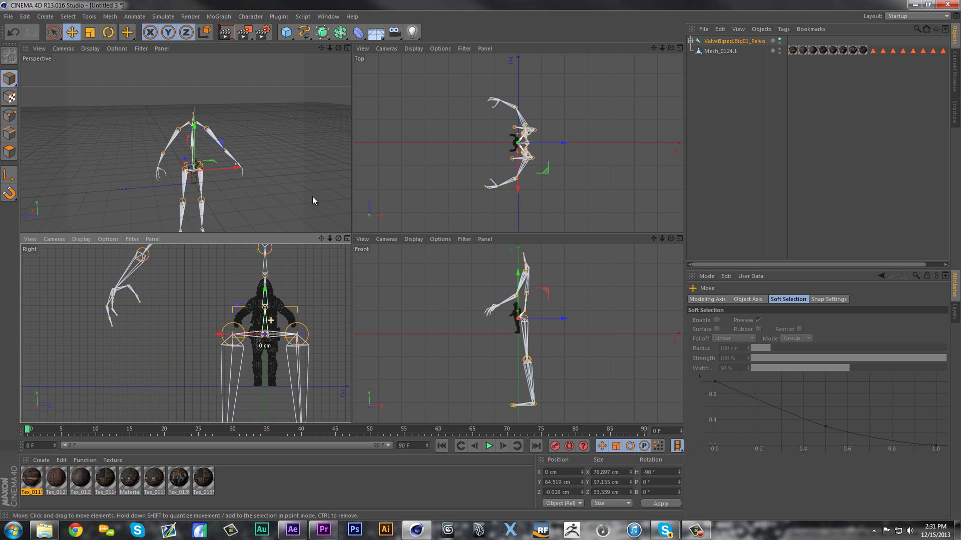
left_click_drag(330, 237, 298, 118)
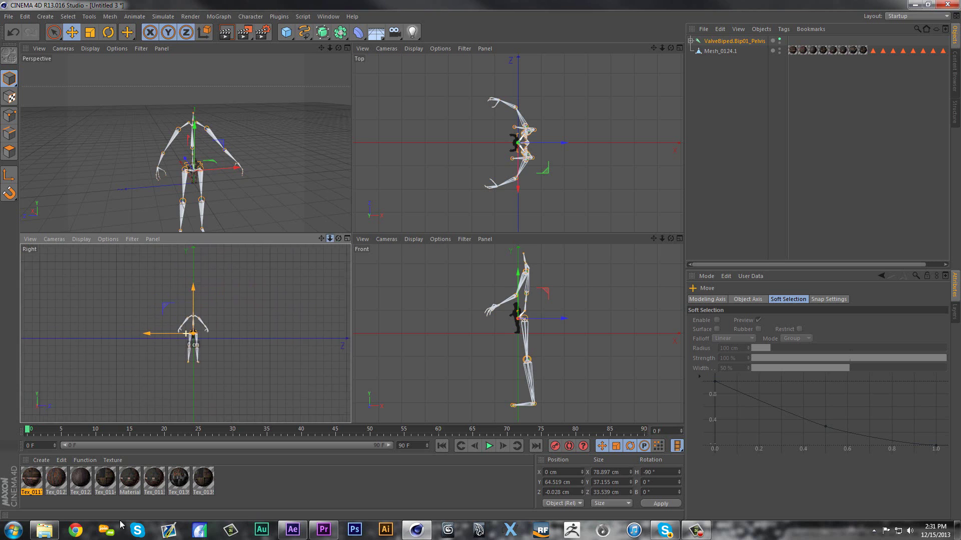
Scale the rig to 18.7% in a maximized Perspective view, then orbit to the legs.
left_click(349, 48)
scroll(333, 274, "up", 3)
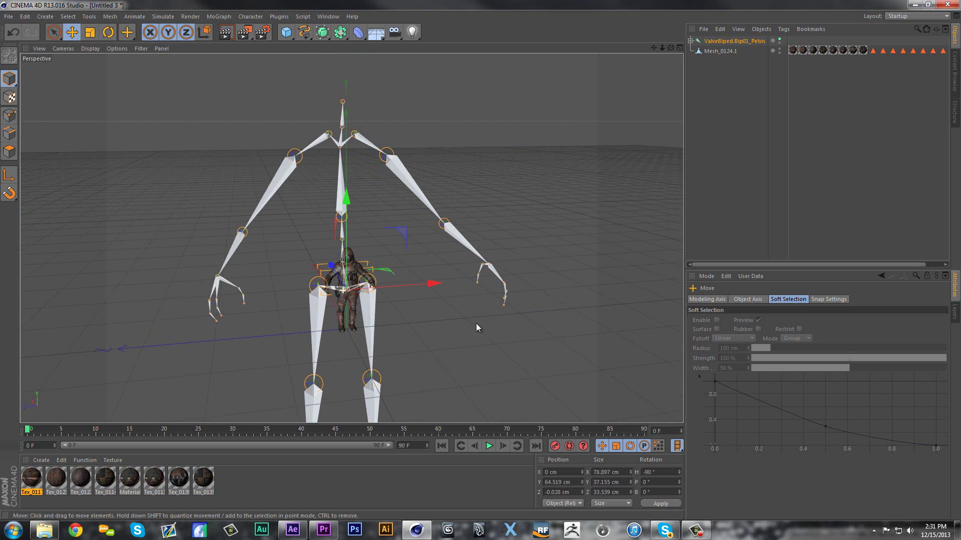
scroll(466, 328, "up", 3)
left_click_drag(393, 192, 250, 430)
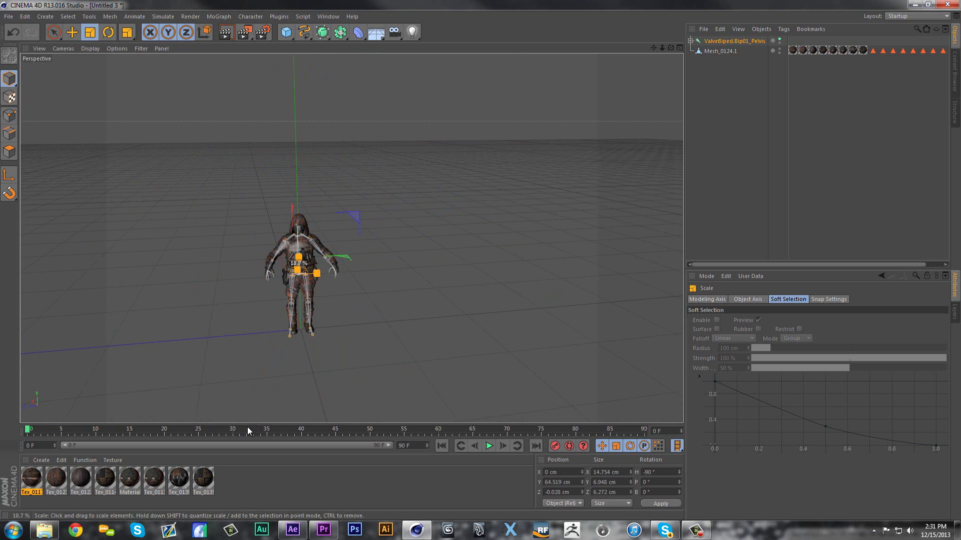
scroll(308, 373, "up", 2)
scroll(342, 192, "up", 2)
scroll(267, 228, "up", 2)
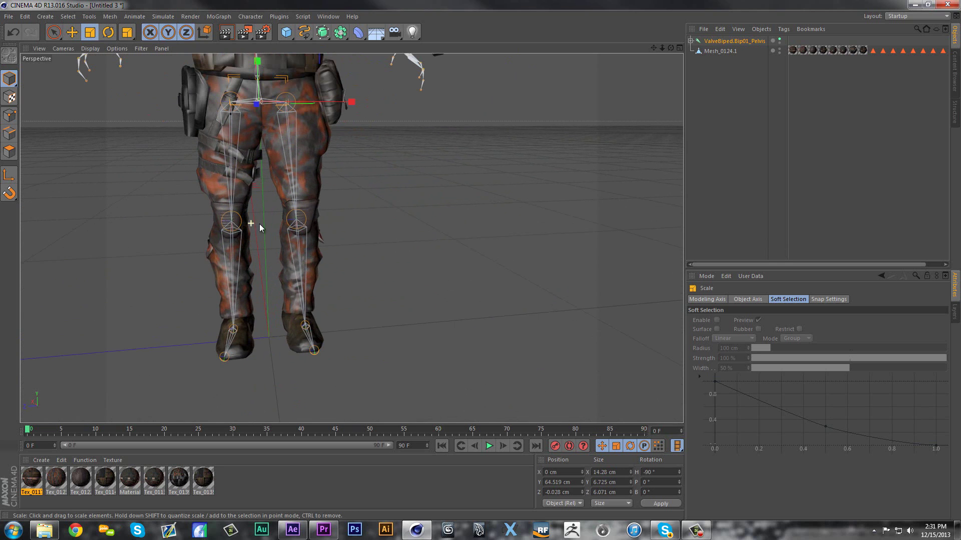
mouse_move(671, 47)
left_mouse_down()
mouse_move(498, 34)
mouse_move(486, 52)
left_mouse_up()
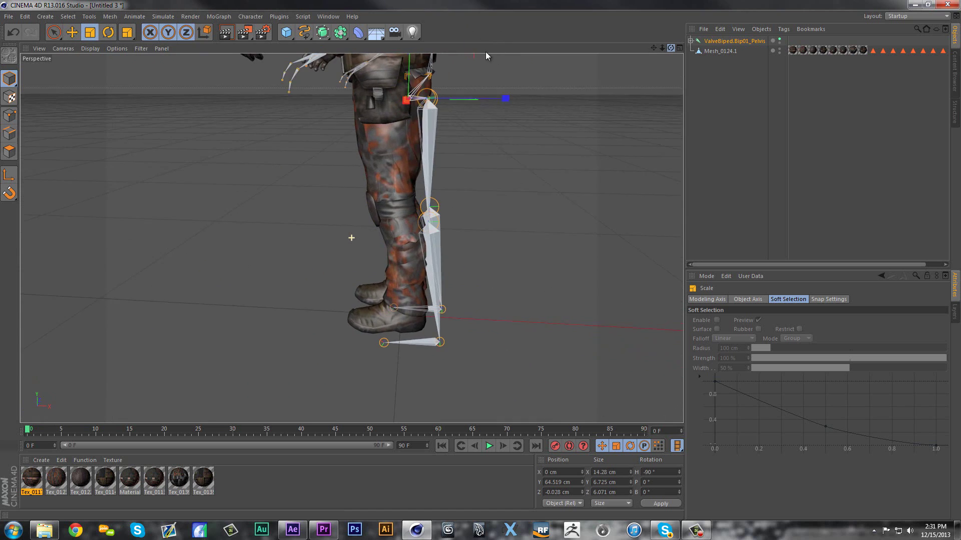
Move the skeleton slightly up and sideways into the legs, checking from several angles.
left_click(81, 36)
left_click_drag(405, 72, 406, 65)
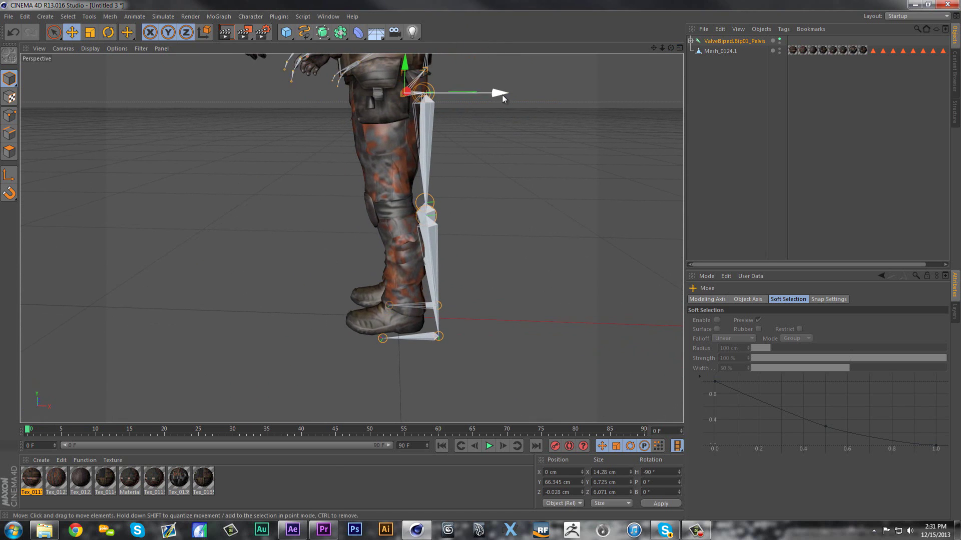
left_click_drag(501, 96, 469, 95)
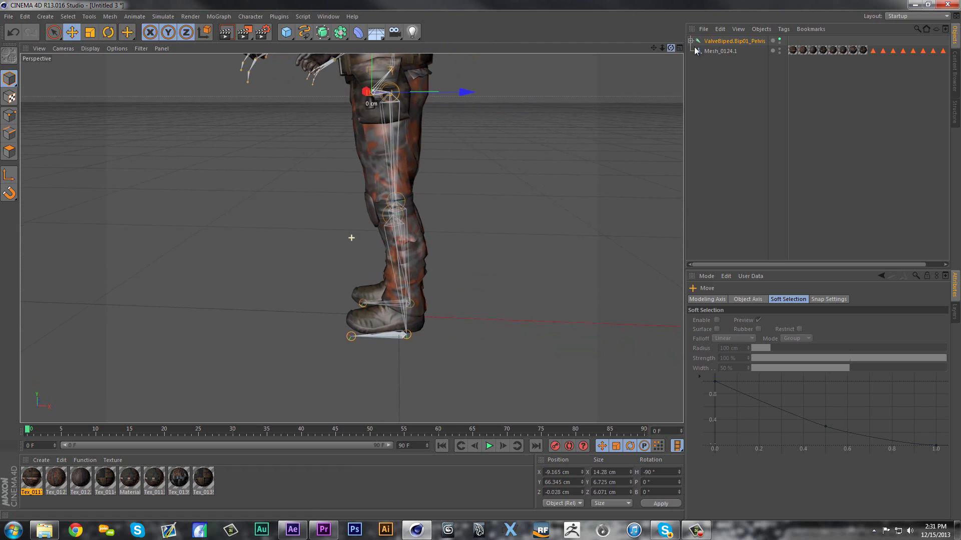
left_click_drag(720, 52, 875, 31, "alt")
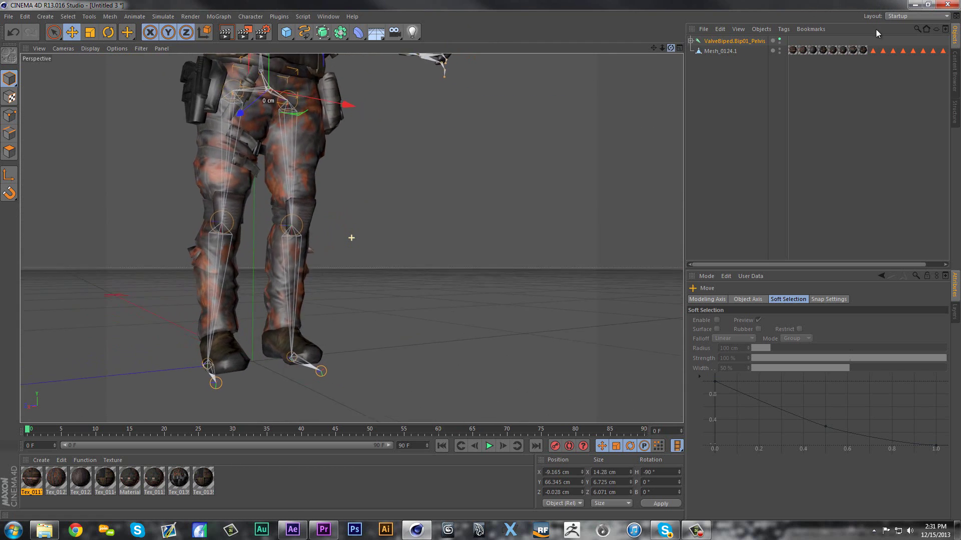
left_click_drag(653, 47, 599, 191)
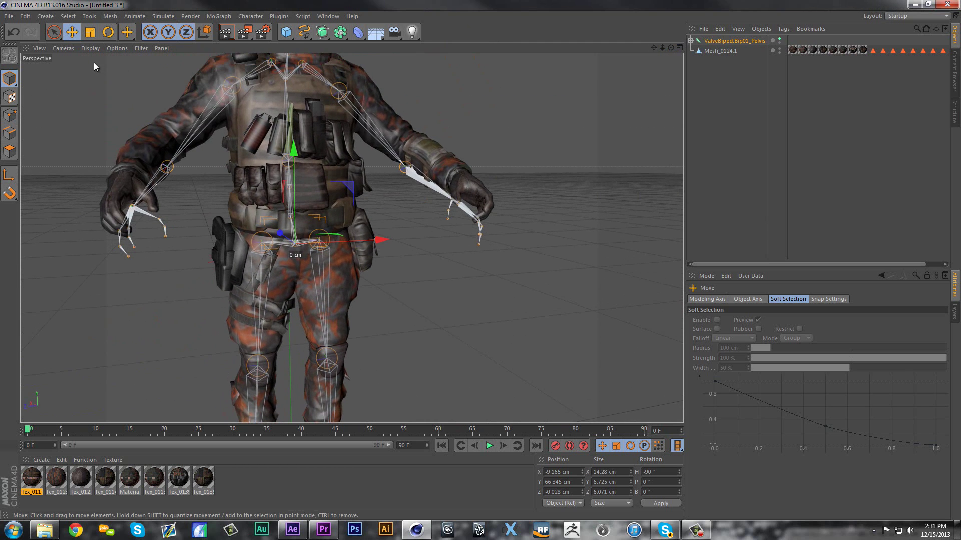
right_click_drag(84, 55, 516, 97, "alt")
mouse_move(667, 50)
left_mouse_down()
mouse_move(470, 32)
mouse_move(626, 49)
mouse_move(486, 271)
left_mouse_up()
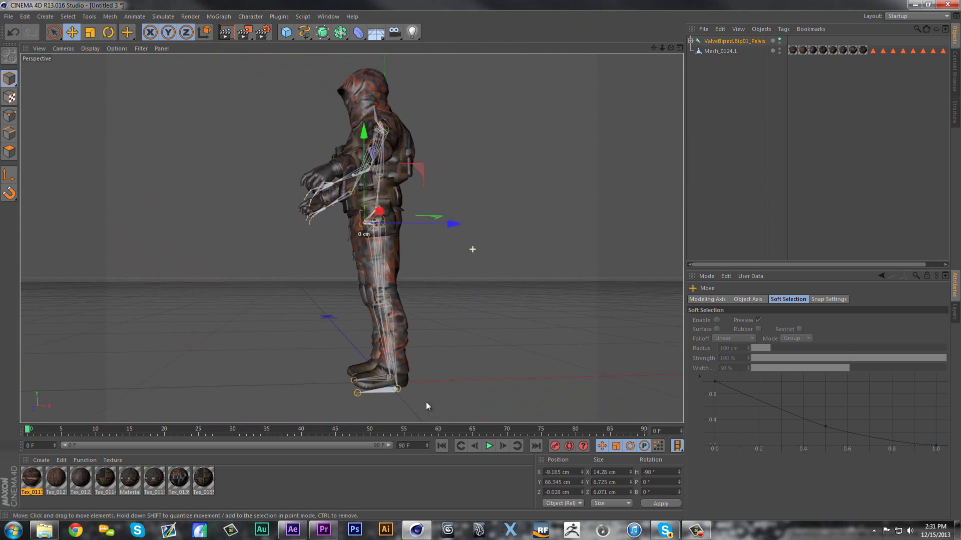
scroll(425, 405, "up", 3)
scroll(428, 412, "up", 2)
left_click_drag(672, 54, 499, 30)
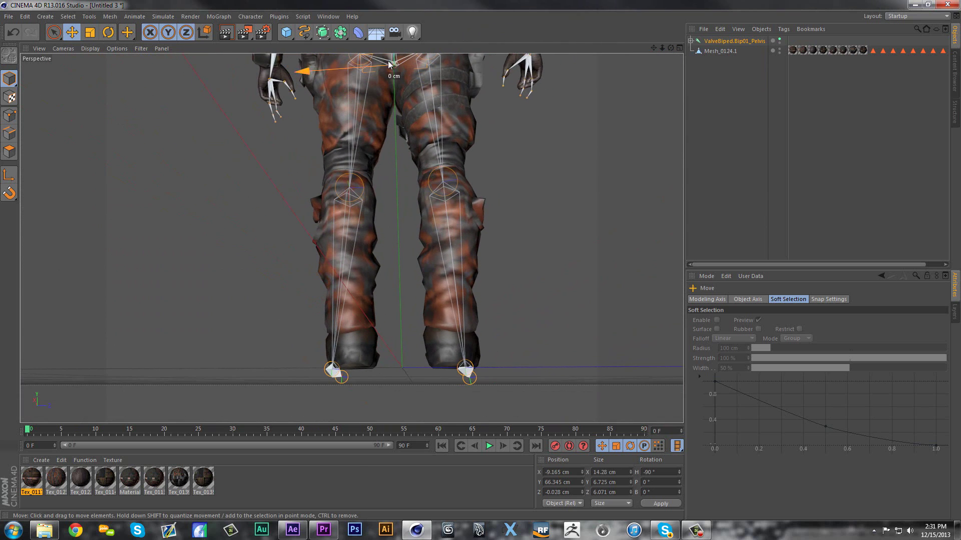
Nudge the pelvis joint back and forth to test leg and knee deformation.
left_click_drag(393, 60, 418, 69)
left_click_drag(653, 58, 480, 82)
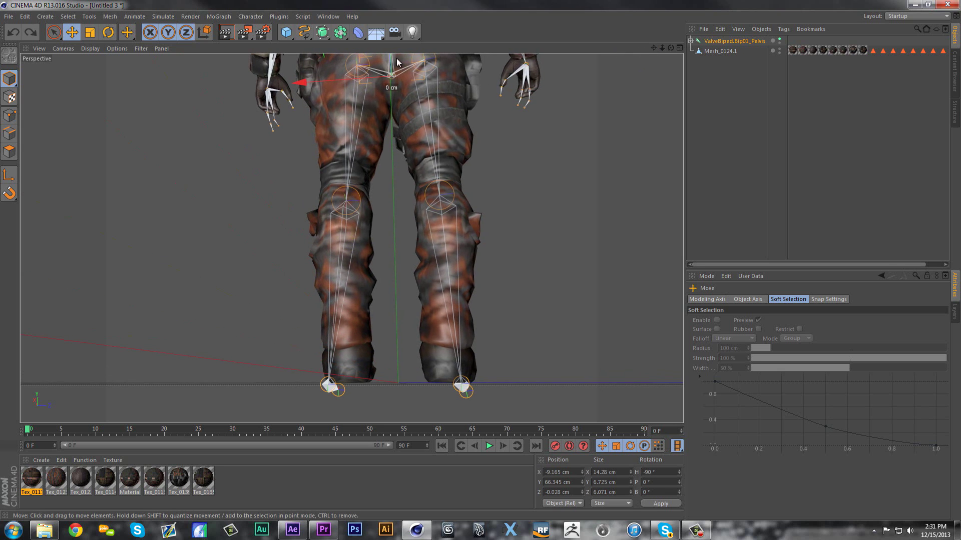
left_click_drag(392, 63, 390, 66)
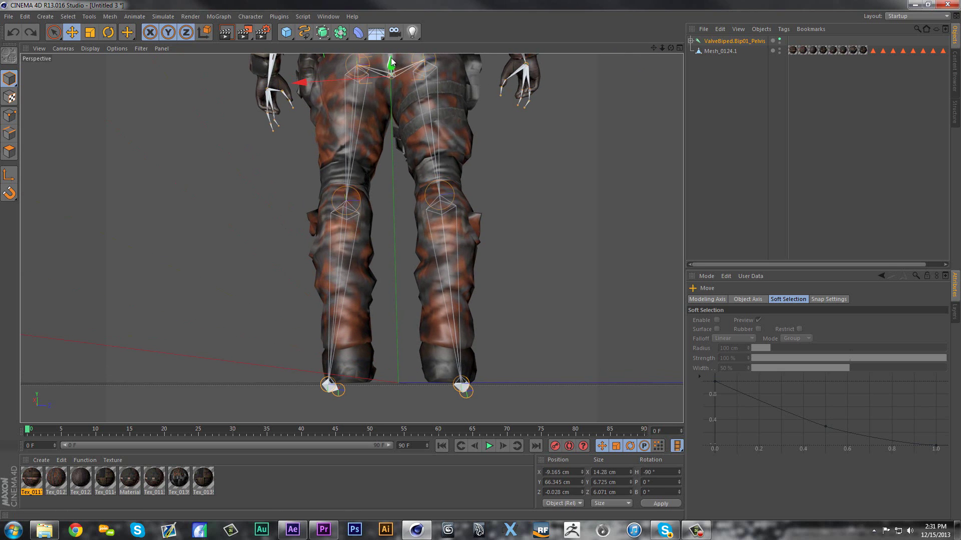
left_click_drag(390, 67, 403, 68)
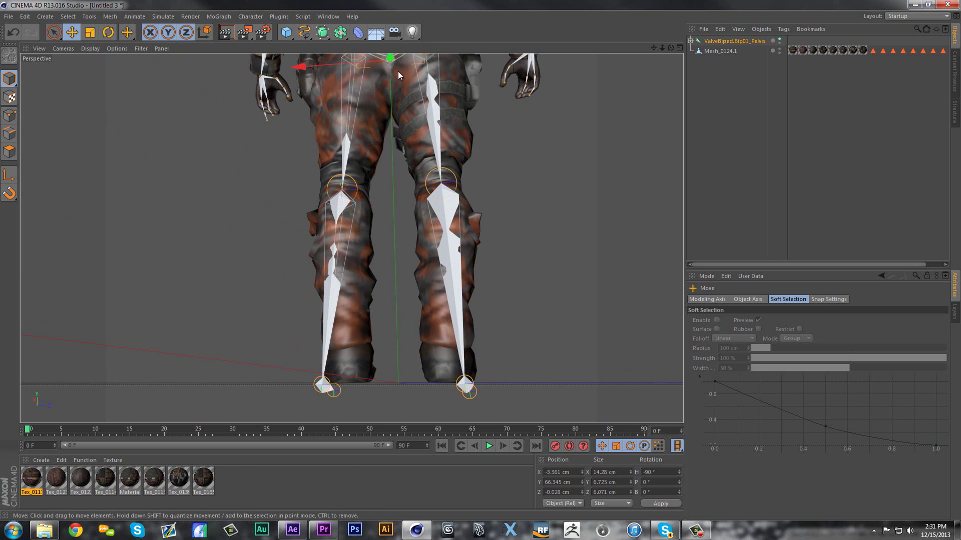
mouse_move(671, 47)
left_mouse_down()
mouse_move(692, 59)
mouse_move(472, 76)
left_mouse_up()
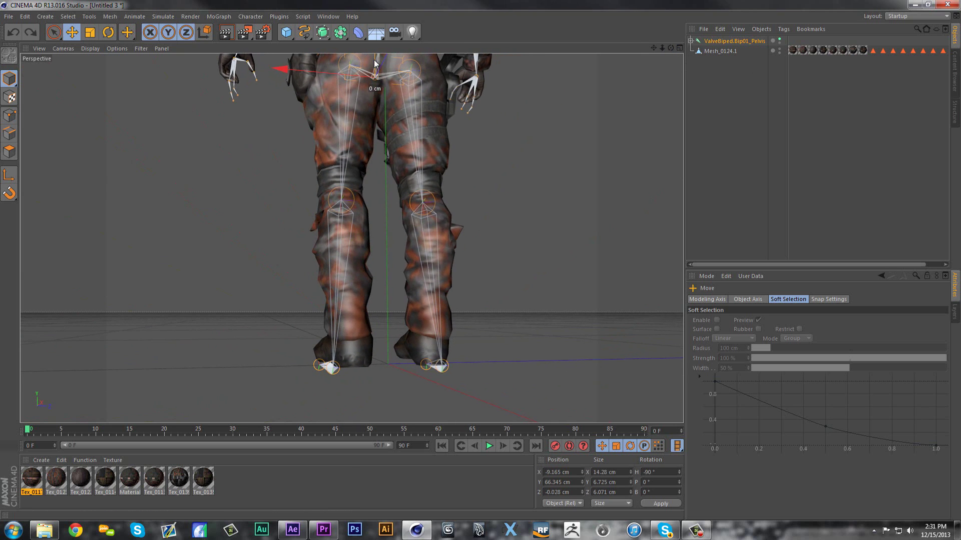
left_click_drag(375, 64, 376, 61)
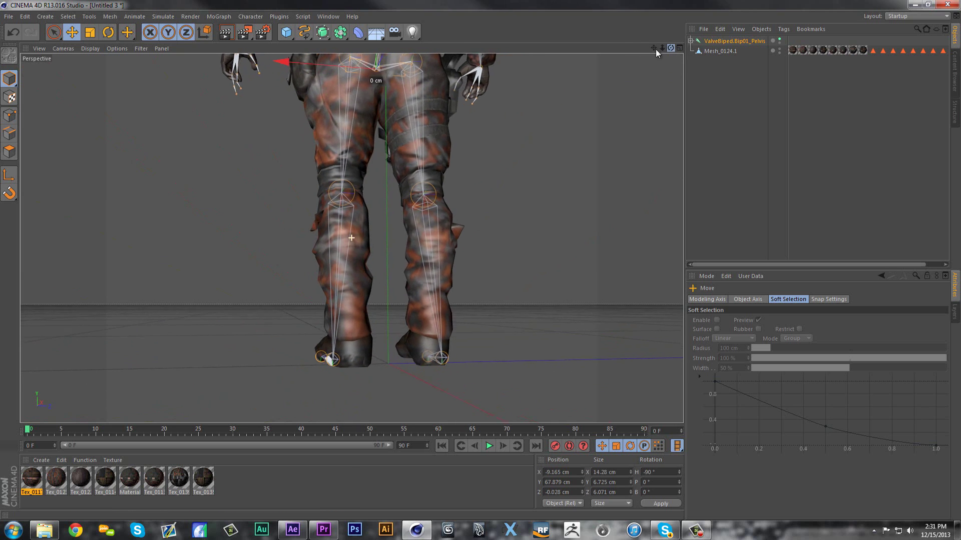
Shift the pelvis a couple of centimetres along X, then view the torso from above.
left_click_drag(639, 49, 618, 16, "alt")
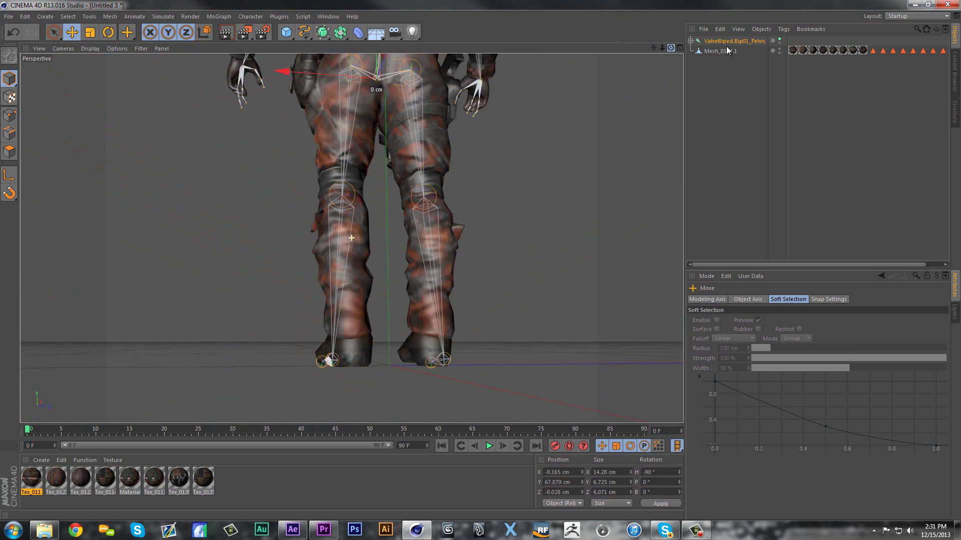
left_click_drag(743, 46, 524, 91)
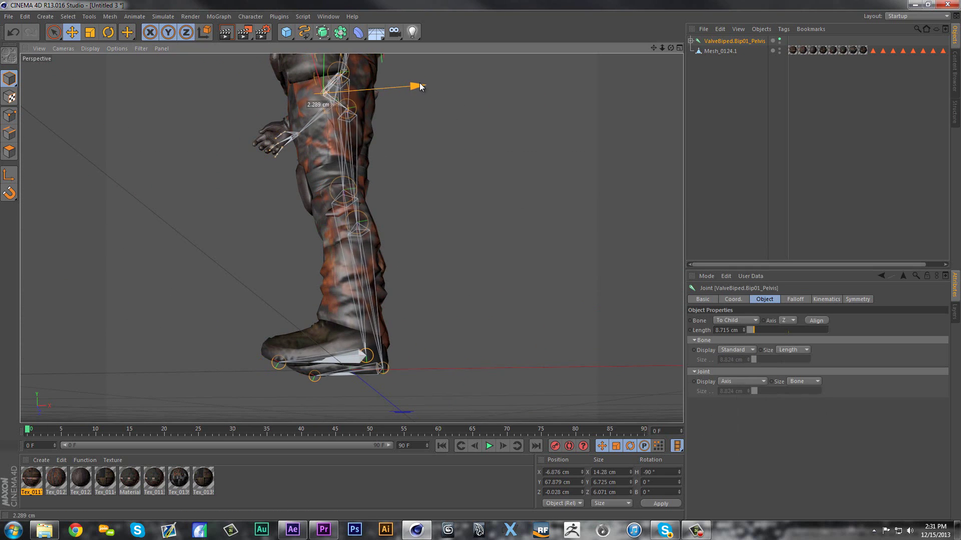
left_click_drag(424, 84, 413, 85)
mouse_move(450, 83)
left_mouse_down("alt")
mouse_move(899, 61)
mouse_move(874, 98)
mouse_move(817, 128)
mouse_move(754, 77)
mouse_move(650, 51)
left_mouse_up("alt")
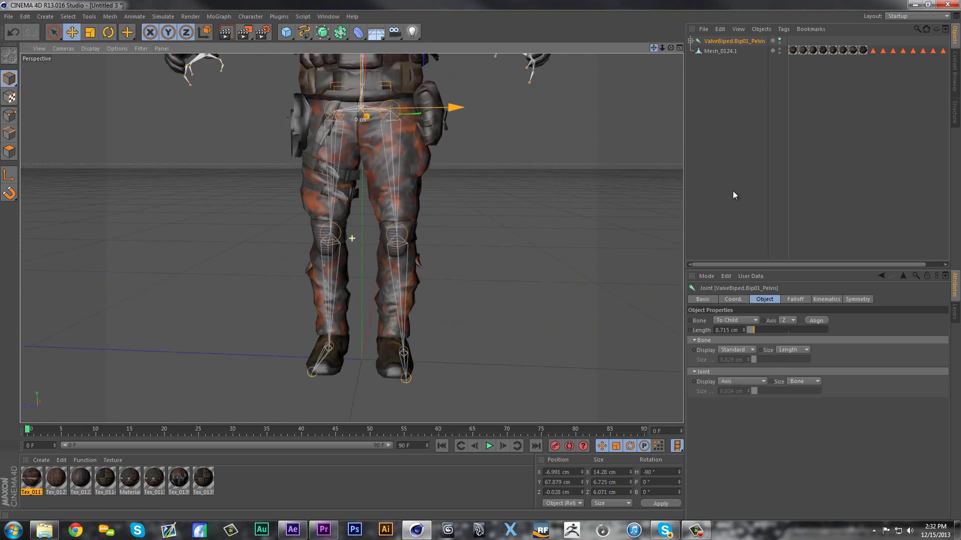
middle_click_drag(661, 180, 643, 222, "alt")
scroll(635, 194, "up", 2)
mouse_move(678, 48)
left_mouse_down()
mouse_move(203, 130)
mouse_move(526, 31)
mouse_move(808, 64)
mouse_move(629, 59)
mouse_move(732, 15)
mouse_move(720, 22)
left_mouse_up()
scroll(586, 229, "up", 3)
Expand the Pelvis joint hierarchy and select the L_Forearm joint.
left_click_drag(586, 229, 469, 220, "alt")
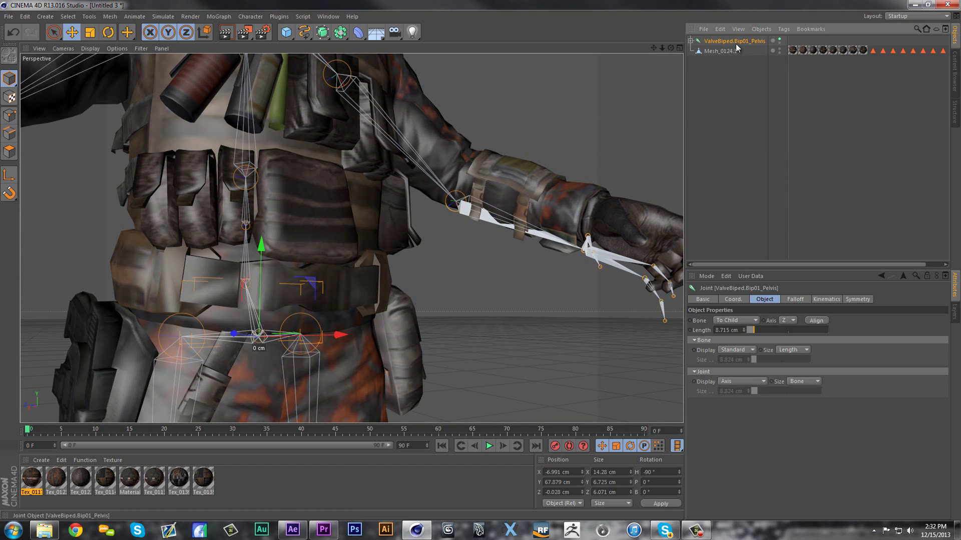
left_click(691, 46)
left_click(744, 51)
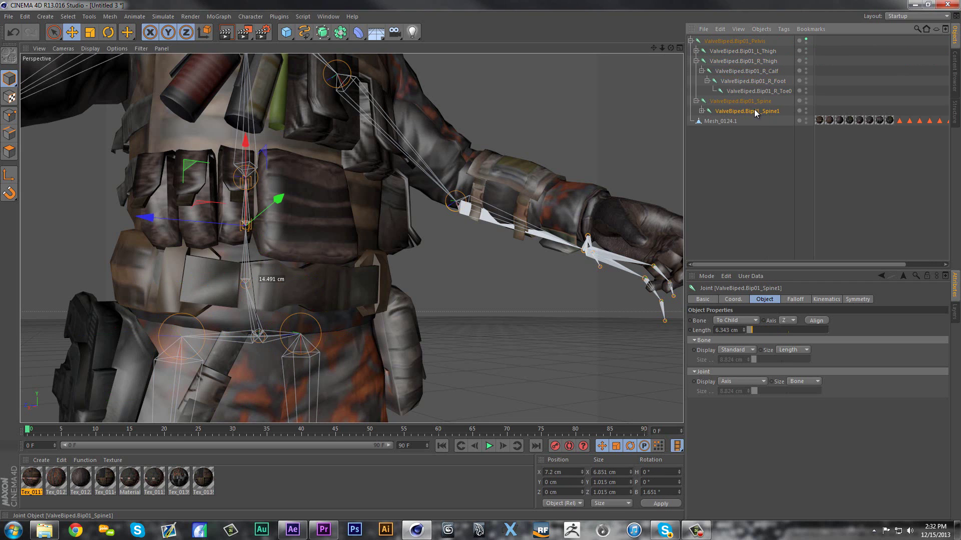
left_click(701, 120)
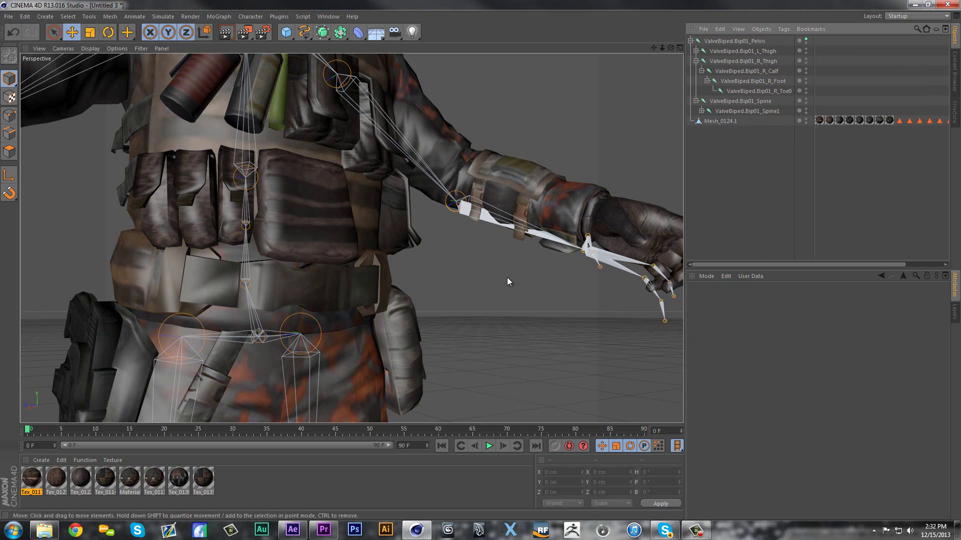
left_click(461, 211)
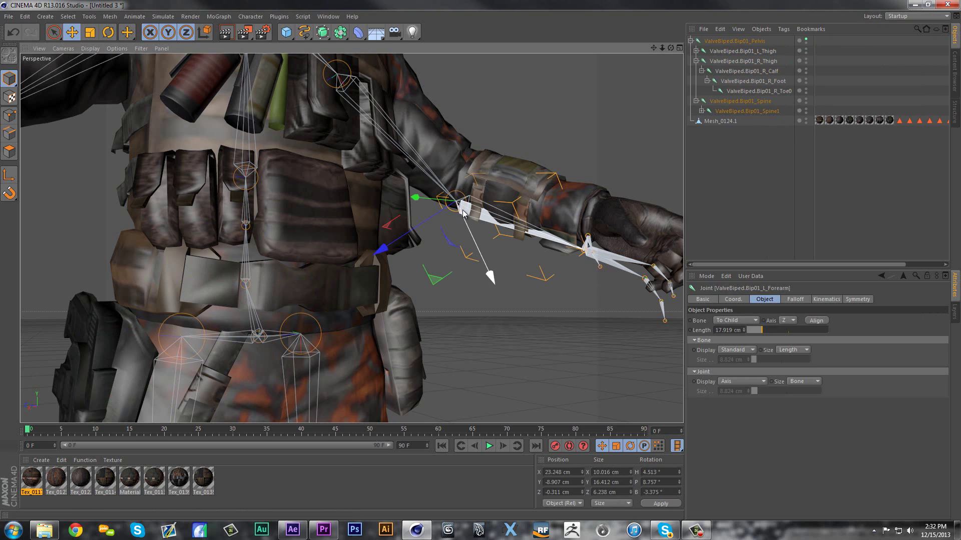
left_click(705, 112)
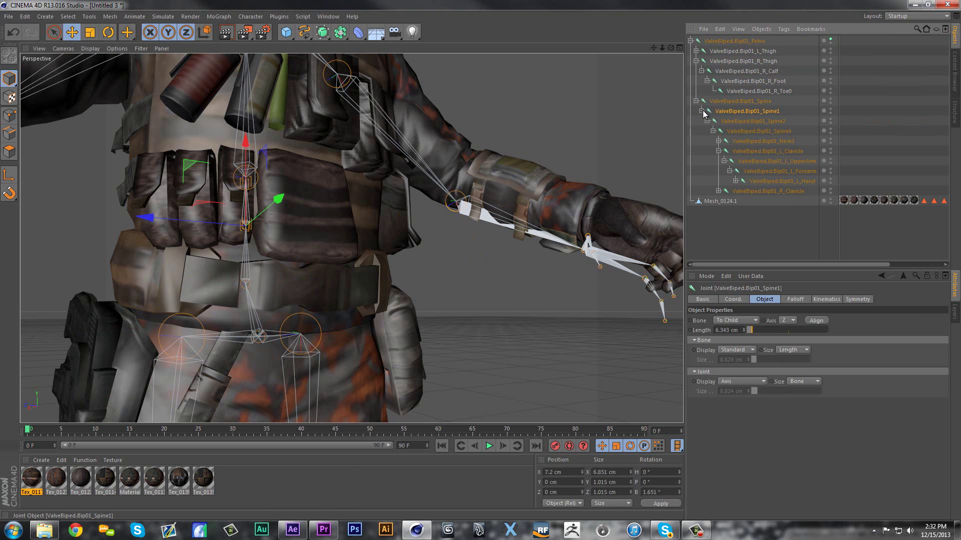
left_click(756, 174)
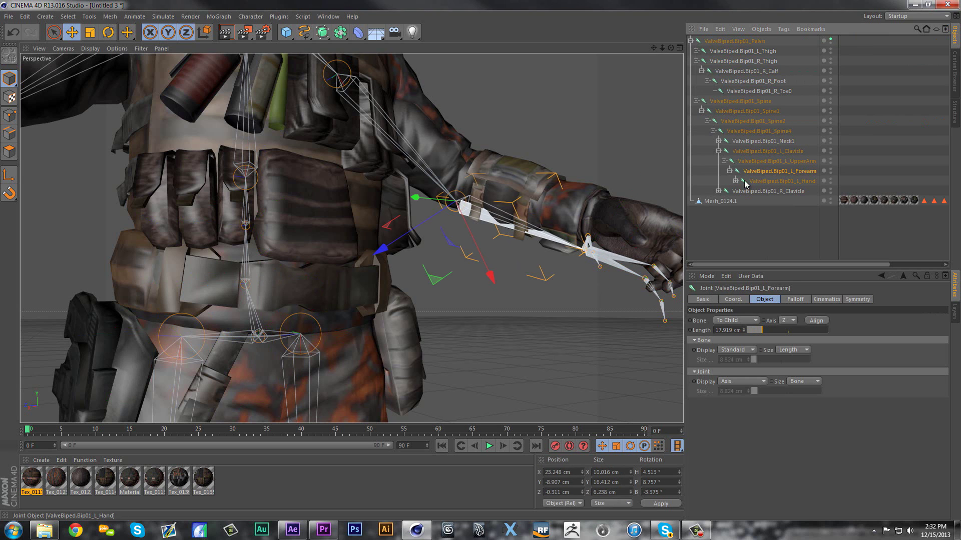
Pull the L_Forearm joint far from the elbow and orbit to inspect the sleeve stretch.
left_click(107, 34)
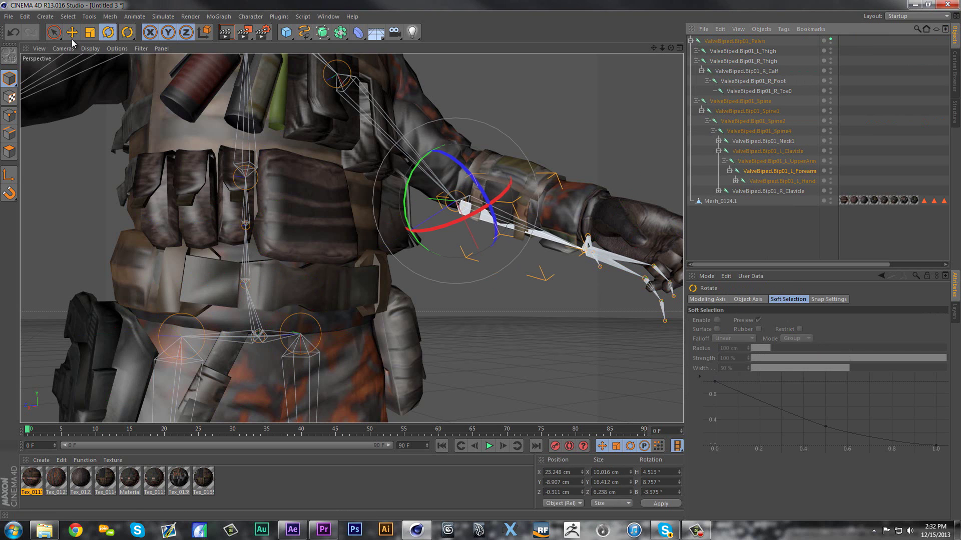
left_click_drag(417, 210, 459, 205)
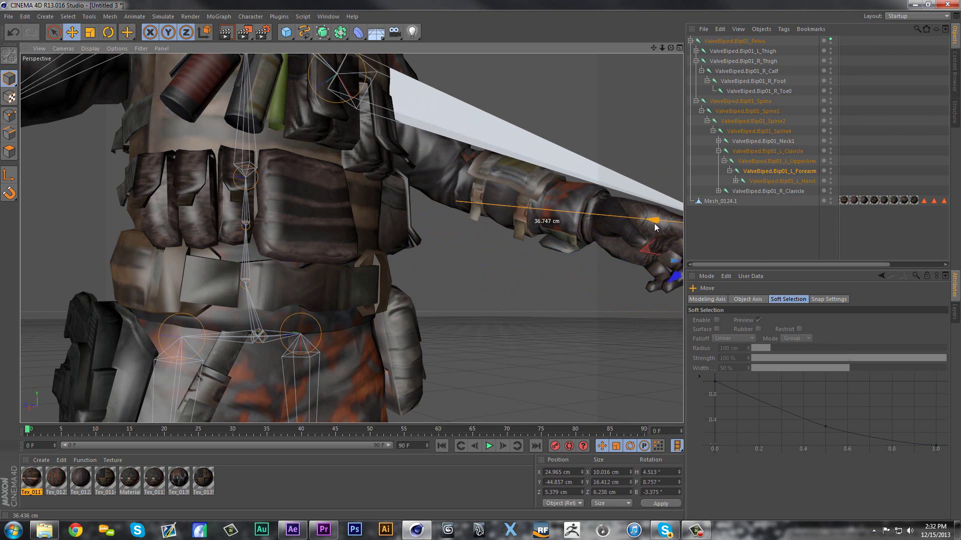
mouse_move(459, 204)
left_mouse_down()
mouse_move(386, 138)
mouse_move(693, 124)
left_mouse_up()
mouse_move(585, 156)
left_mouse_down("alt")
mouse_move(653, 47)
mouse_move(512, 97)
left_mouse_up("alt")
mouse_move(670, 47)
left_mouse_down()
mouse_move(583, 61)
mouse_move(625, 71)
left_mouse_up()
mouse_move(674, 50)
left_mouse_down()
mouse_move(714, 43)
mouse_move(685, 50)
mouse_move(788, 171)
left_mouse_up()
Rotate the L_UpperArm joint downward and view the shoulder and arm.
left_click(776, 165)
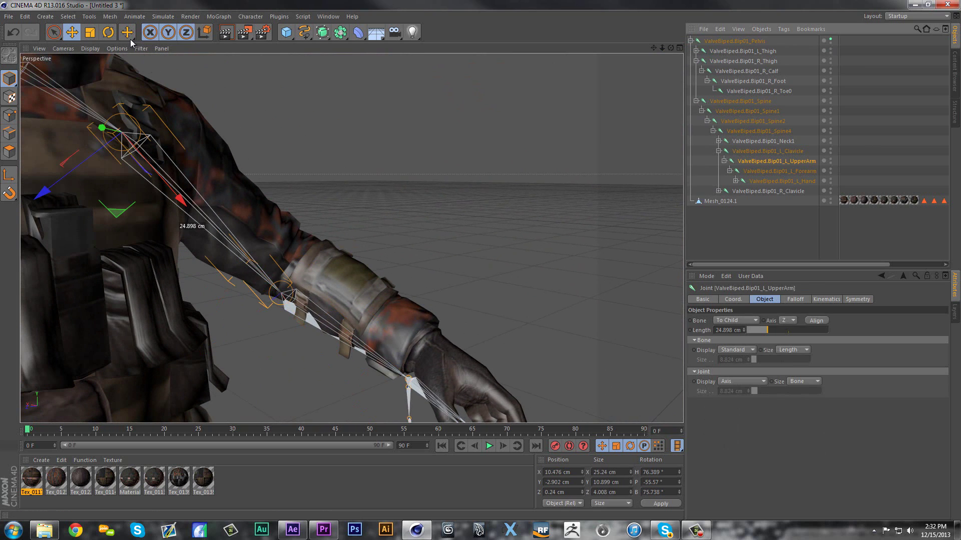
left_click(108, 32)
mouse_move(182, 129)
left_mouse_down()
mouse_move(149, 92)
mouse_move(189, 138)
left_mouse_up()
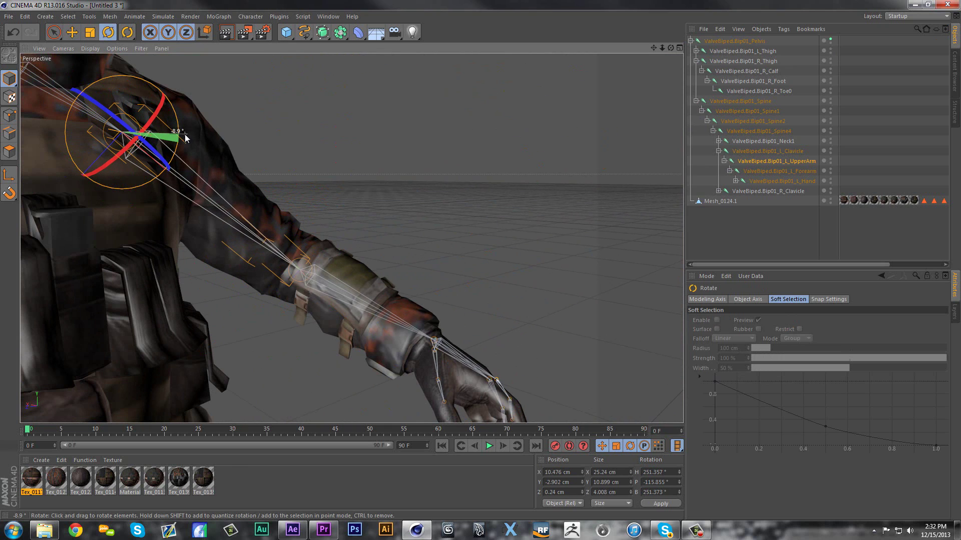
left_click_drag(669, 48, 332, 66)
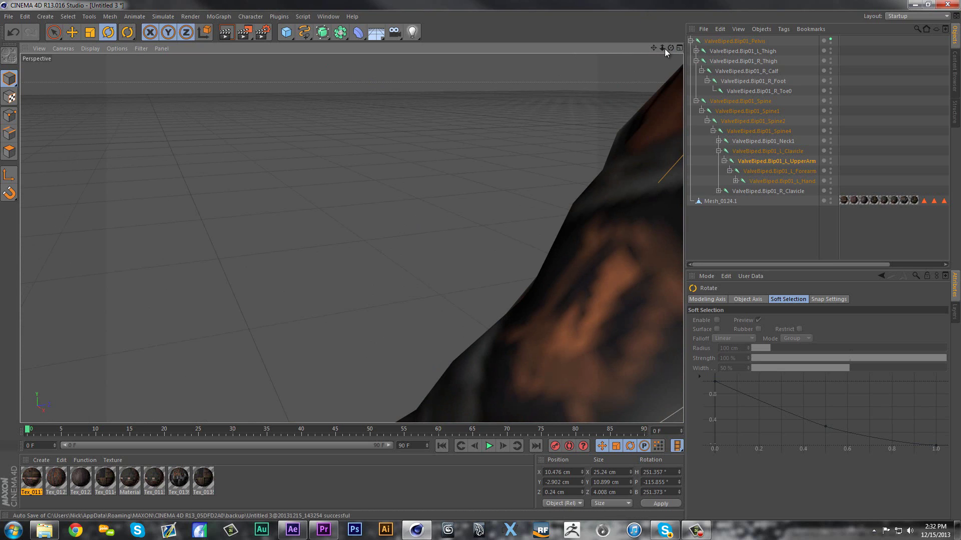
mouse_move(668, 48)
left_mouse_down()
mouse_move(928, 52)
mouse_move(499, 20)
left_mouse_up()
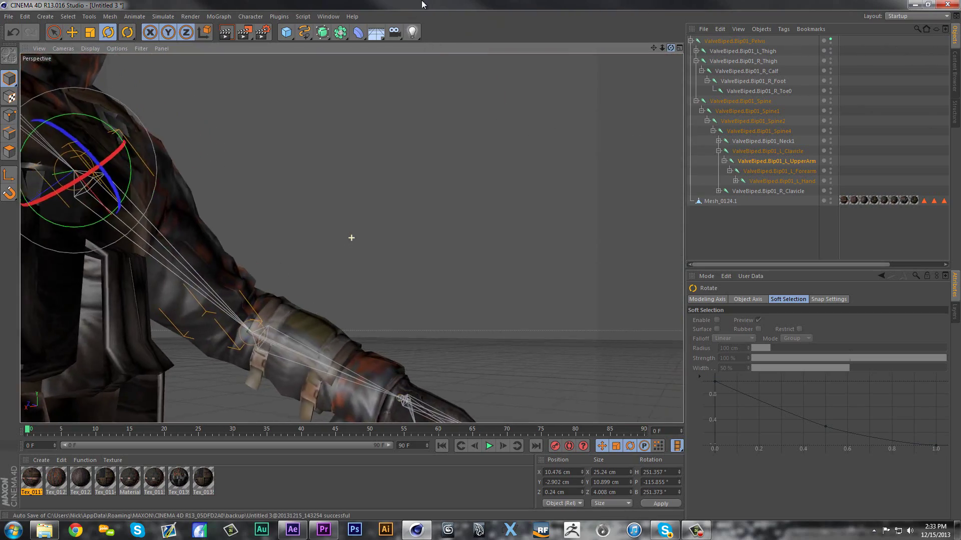
mouse_move(499, 20)
left_mouse_down()
mouse_move(440, 39)
mouse_move(304, 377)
mouse_move(611, 130)
left_mouse_up()
mouse_move(666, 50)
left_mouse_down()
mouse_move(257, 4)
mouse_move(689, 82)
mouse_move(544, 120)
mouse_move(650, 29)
mouse_move(349, 238)
mouse_move(285, 392)
left_mouse_up()
Rotate L_Forearm to bend the hand, then inspect the deformation from several angles.
left_click(785, 171)
left_click_drag(317, 250, 303, 239)
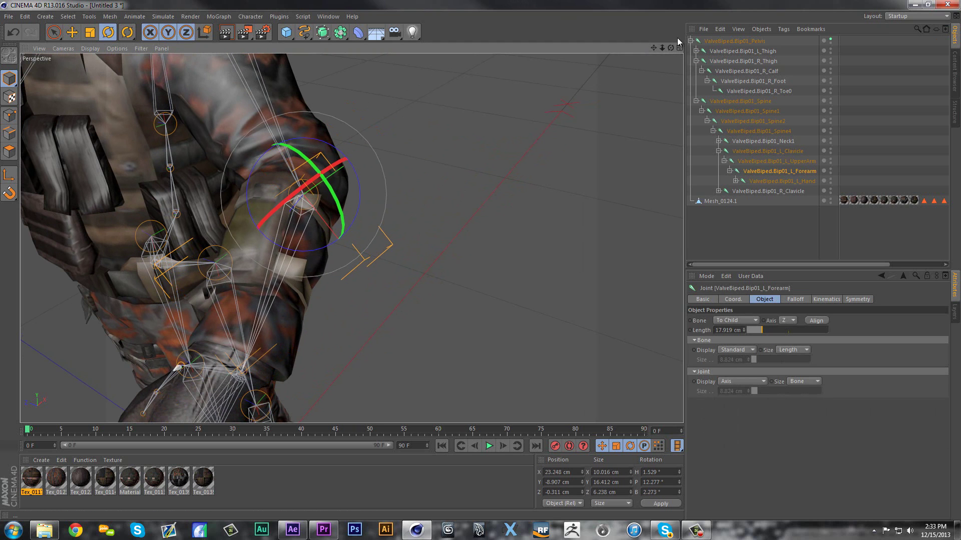
mouse_move(671, 47)
left_mouse_down()
mouse_move(735, 198)
mouse_move(680, 121)
left_mouse_up()
left_click_drag(657, 46, 629, 88)
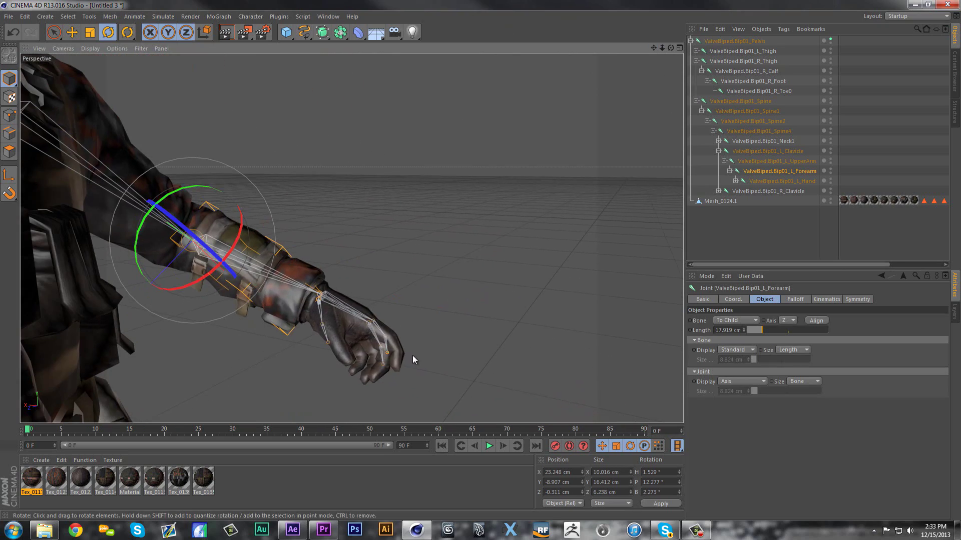
left_click_drag(670, 48, 517, 63)
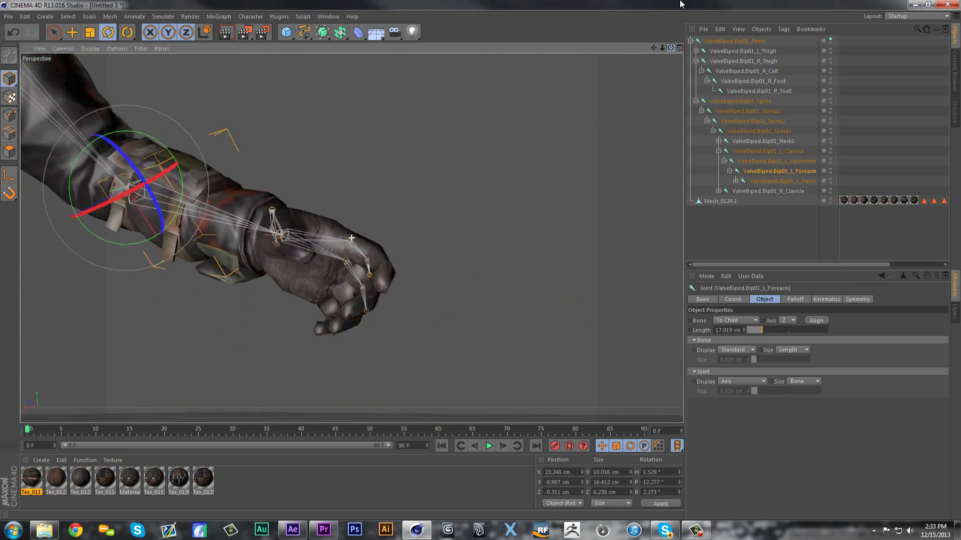
mouse_move(516, 63)
left_mouse_down()
mouse_move(703, 4)
mouse_move(669, 38)
mouse_move(679, 172)
left_mouse_up()
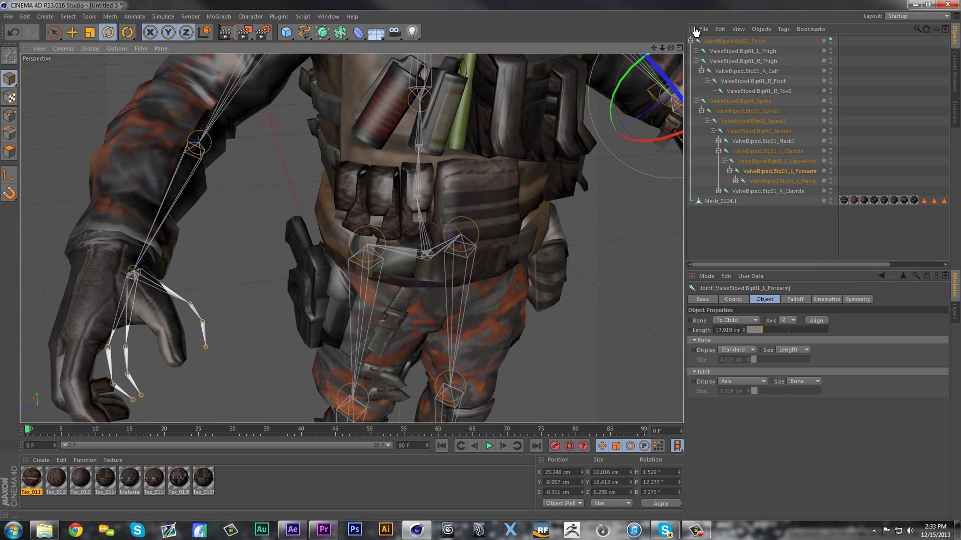
mouse_move(666, 48)
left_mouse_down()
mouse_move(655, 28)
mouse_move(833, 5)
mouse_move(773, 114)
left_mouse_up()
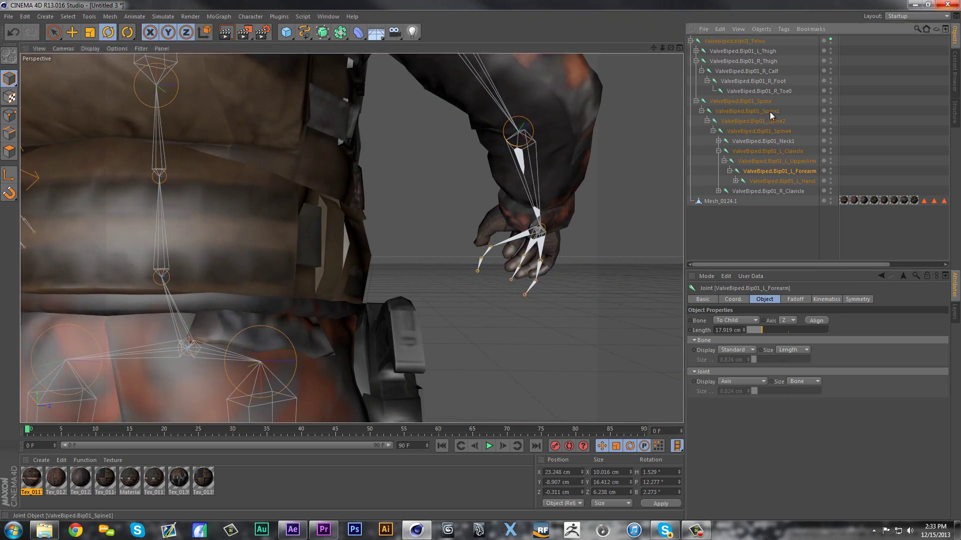
left_click_drag(677, 48, 477, 157)
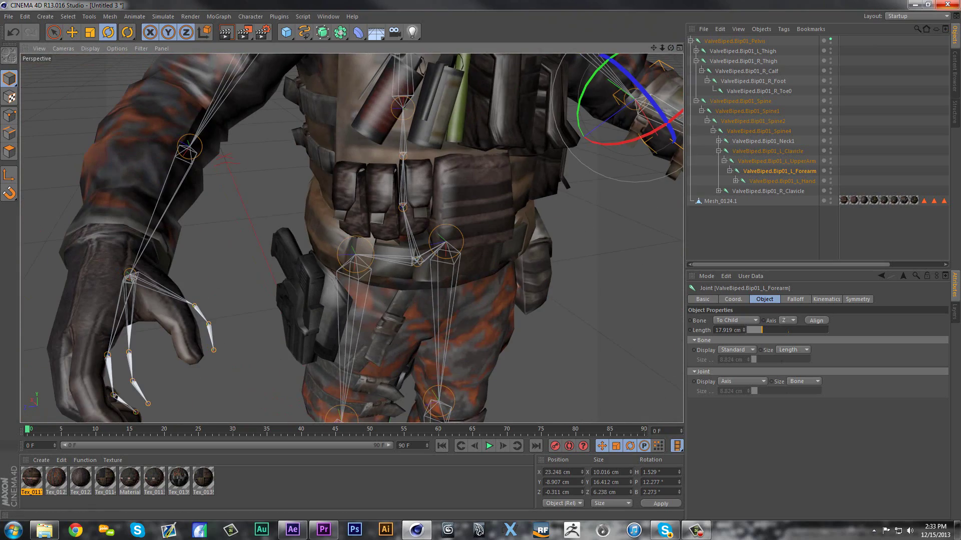
mouse_move(669, 47)
left_mouse_down()
mouse_move(847, 73)
mouse_move(637, 15)
mouse_move(753, 41)
left_mouse_up()
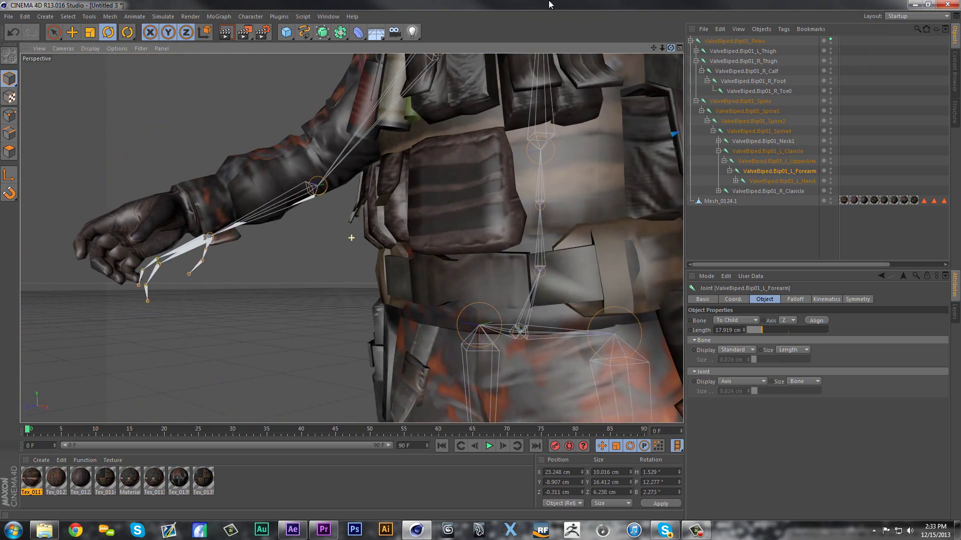
mouse_move(753, 40)
left_mouse_down()
mouse_move(776, 4)
mouse_move(862, 126)
left_mouse_up()
Select the right arm joints and raise the R_UpperArm joint about 13°.
left_click(773, 161)
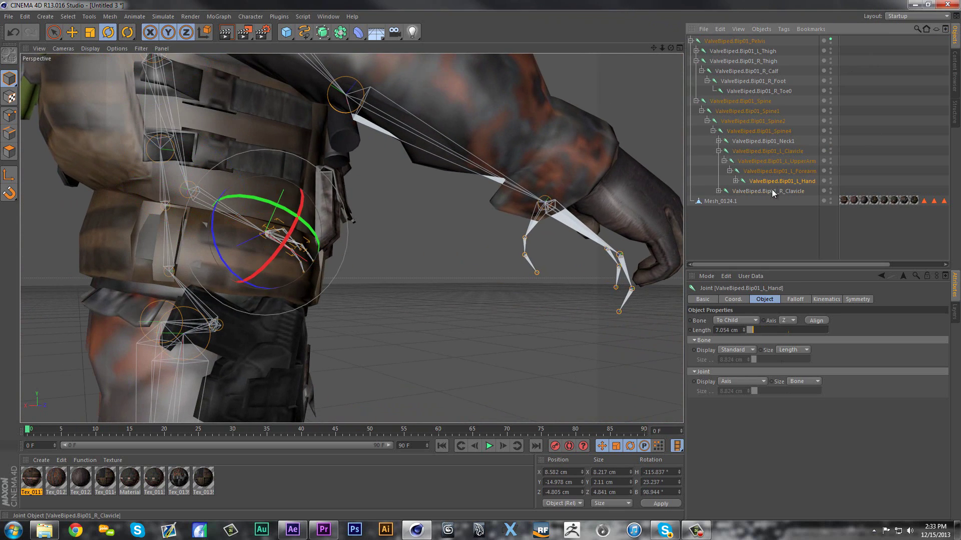
left_click(718, 192)
left_click(781, 211)
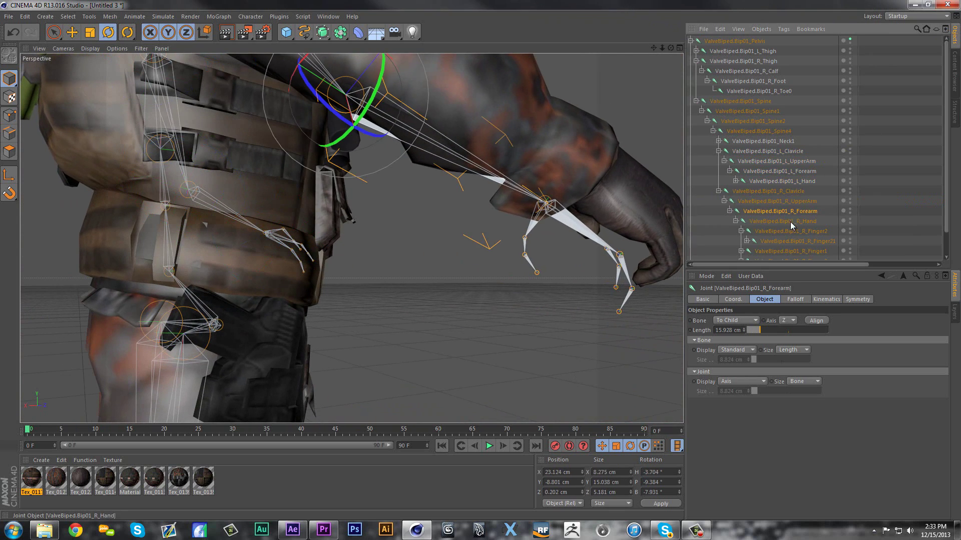
mouse_move(656, 50)
left_mouse_down()
mouse_move(670, 64)
mouse_move(395, 44)
mouse_move(485, 128)
left_mouse_up()
left_click(784, 202)
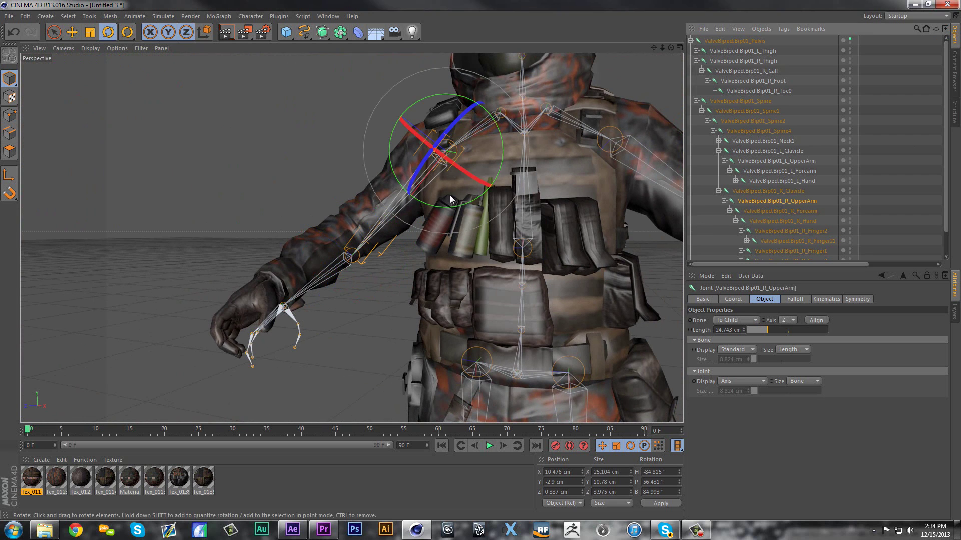
left_click_drag(393, 170, 390, 164)
Rotate the right forearm joint downward to reposition the hand in the glove.
key("Page_Down")
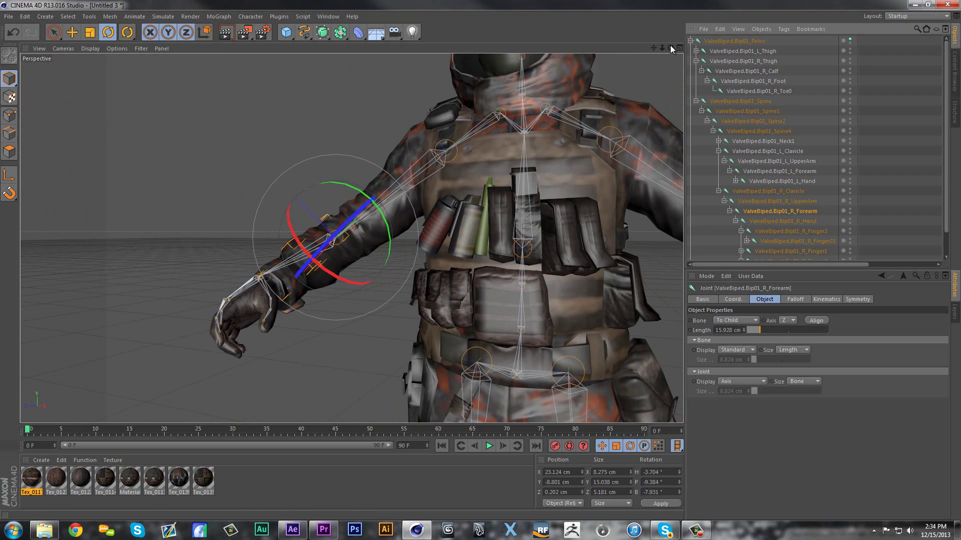
mouse_move(672, 47)
left_mouse_down()
mouse_move(864, 41)
mouse_move(431, 169)
left_mouse_up()
left_click_drag(304, 175, 309, 191)
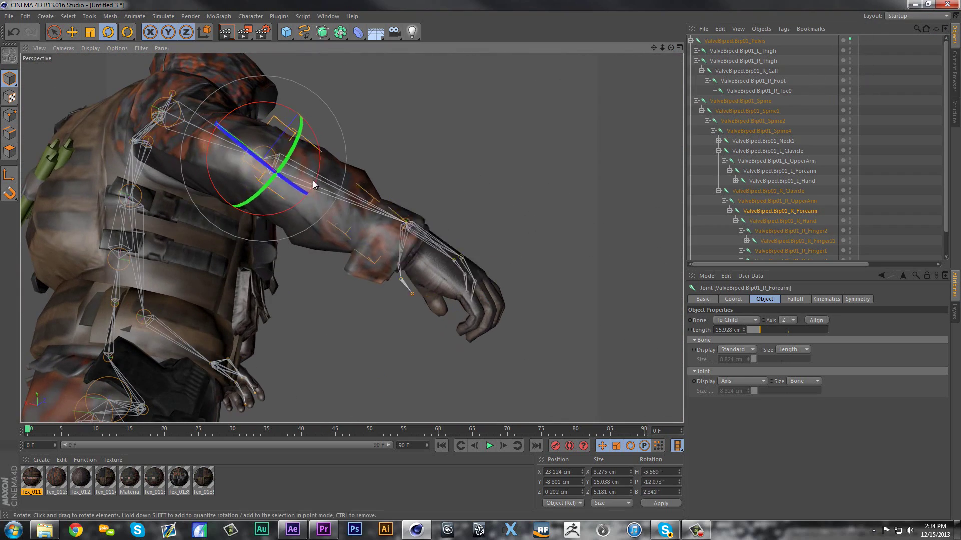
left_click_drag(674, 54, 434, 215)
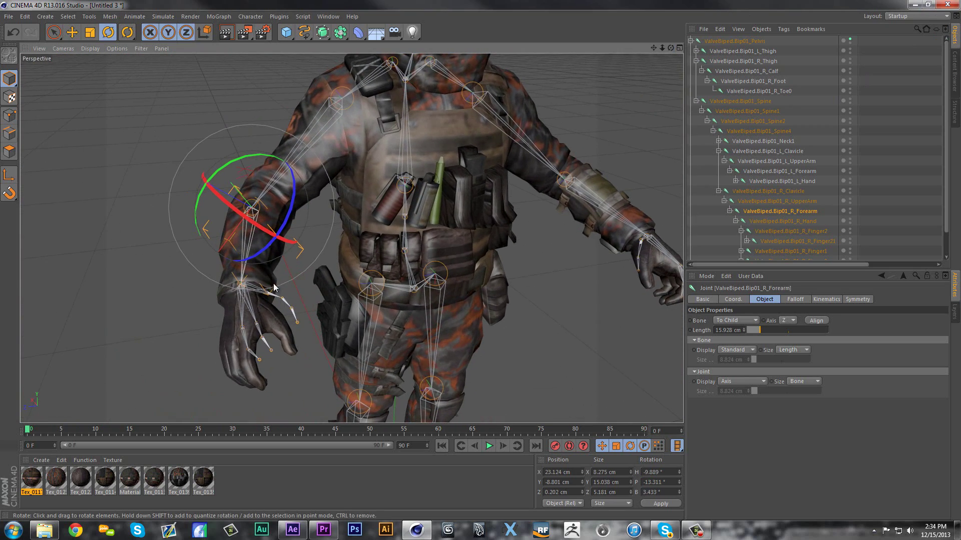
left_click_drag(256, 258, 260, 278)
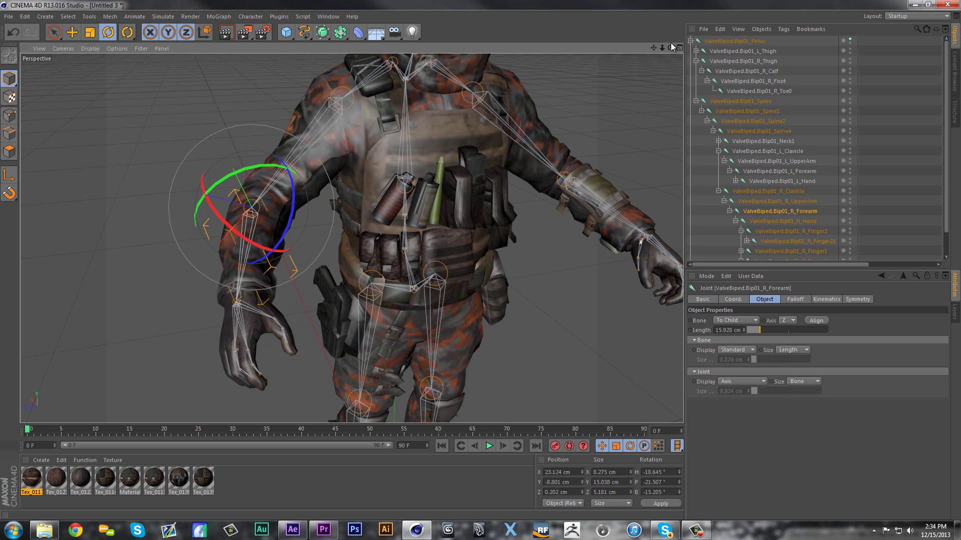
left_click_drag(671, 44, 379, 253)
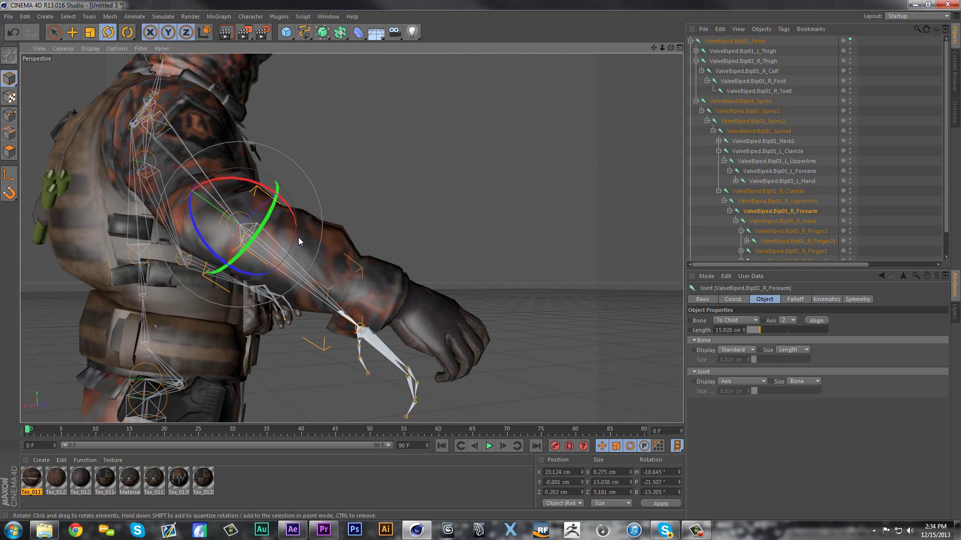
mouse_move(293, 215)
left_mouse_down()
mouse_move(297, 231)
mouse_move(274, 191)
mouse_move(280, 194)
left_mouse_up()
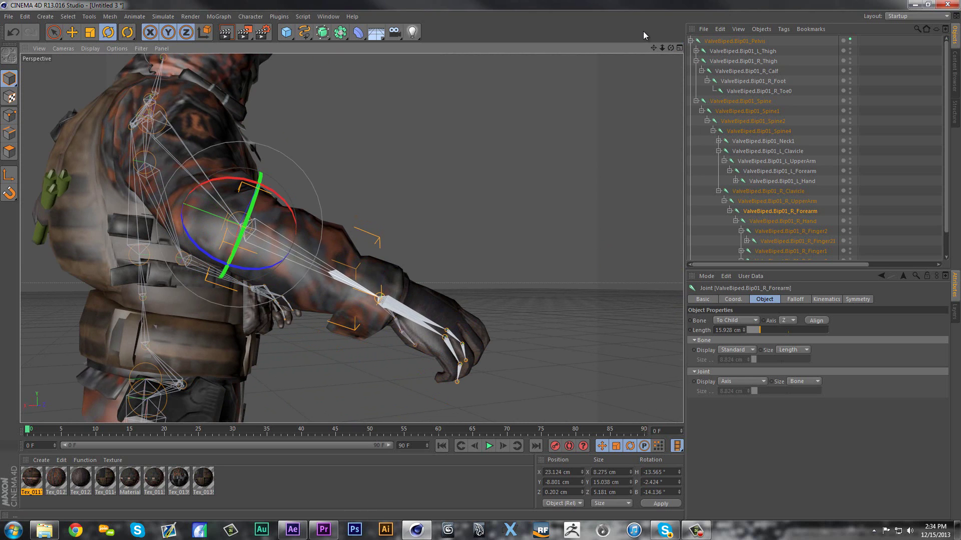
Twist the right forearm further, orbit around the character, and deselect the joints.
left_click_drag(668, 46, 516, 95)
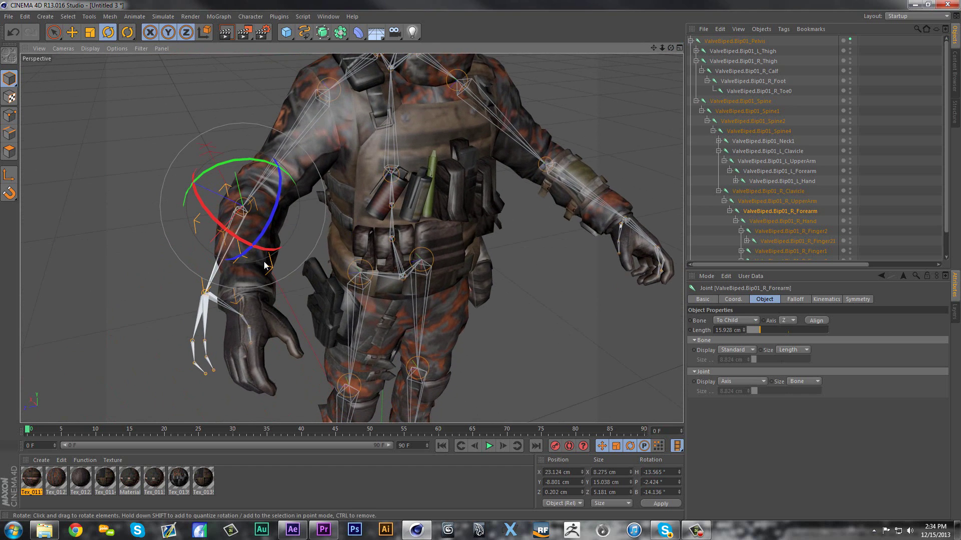
mouse_move(261, 231)
left_mouse_down()
mouse_move(275, 241)
mouse_move(238, 233)
left_mouse_up()
left_click_drag(672, 52, 351, 238)
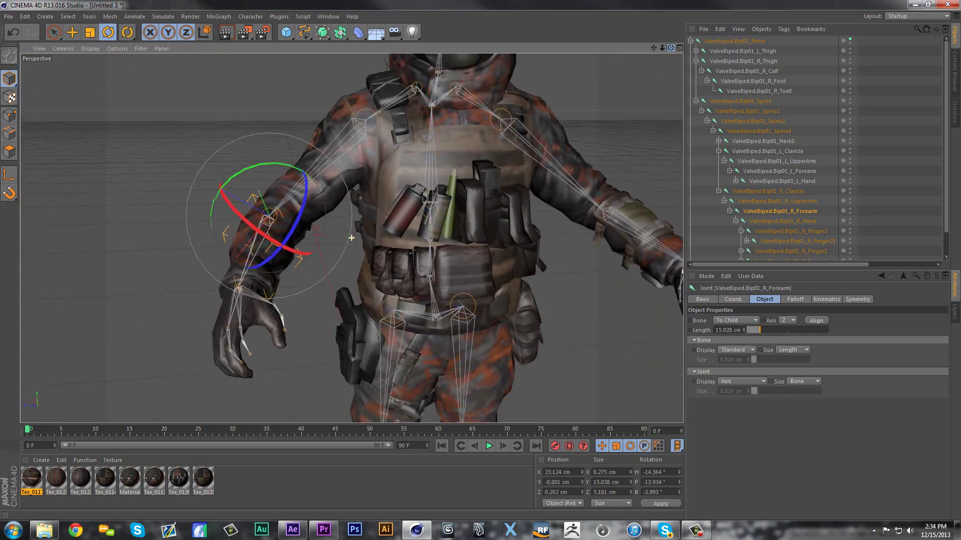
mouse_move(351, 238)
left_mouse_down()
mouse_move(653, 63)
mouse_move(355, 223)
mouse_move(396, 195)
left_mouse_up()
mouse_move(670, 49)
left_mouse_down()
mouse_move(675, 85)
mouse_move(752, 110)
left_mouse_up()
left_click(706, 50)
Collapse the joint hierarchy, test-rotate the pelvis joint, then undo the rotation.
left_click(690, 41)
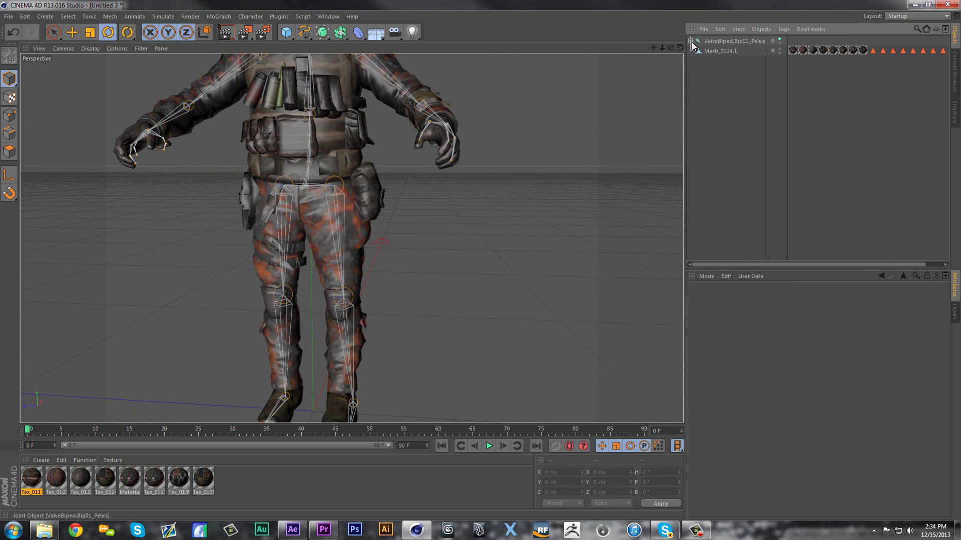
left_click(732, 41)
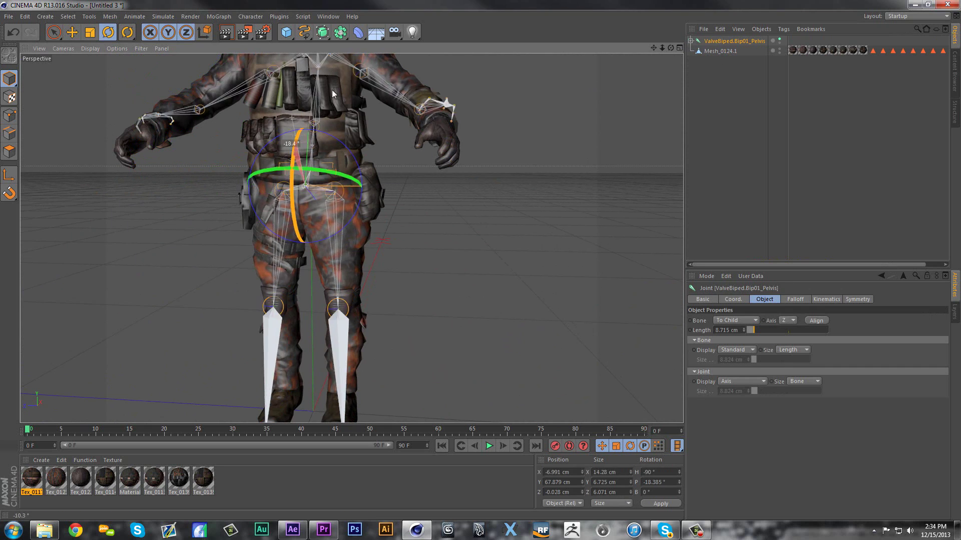
left_click_drag(287, 159, 399, 88)
key("ctrl+z")
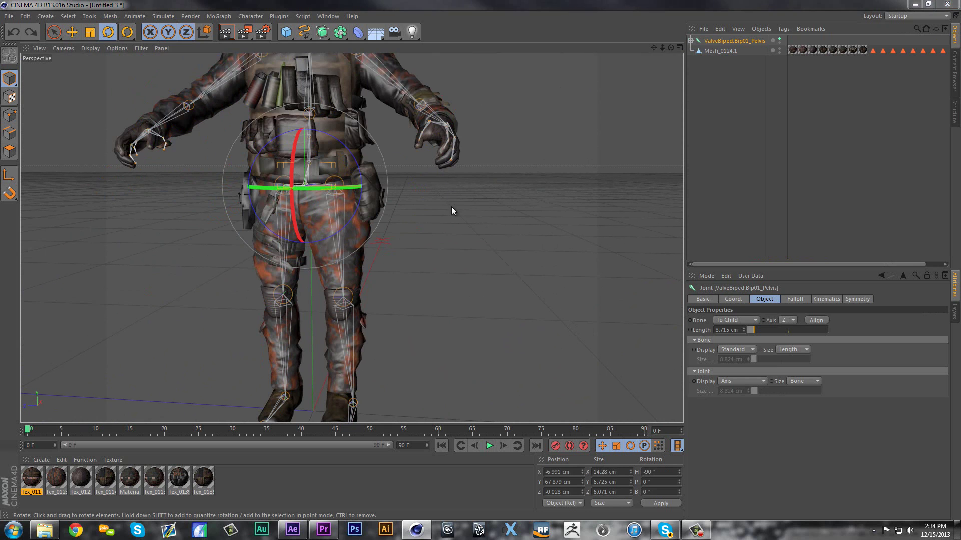
Save the scene with Ctrl+S to the Desktop under the name Tutorial Mesh.
key("ctrl+s")
scroll(225, 135, "up", 1)
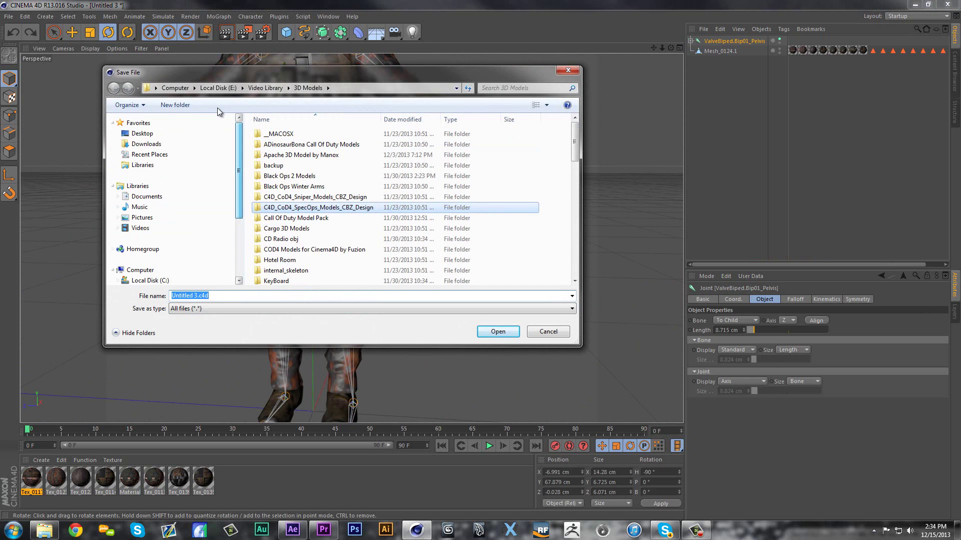
left_click(143, 134)
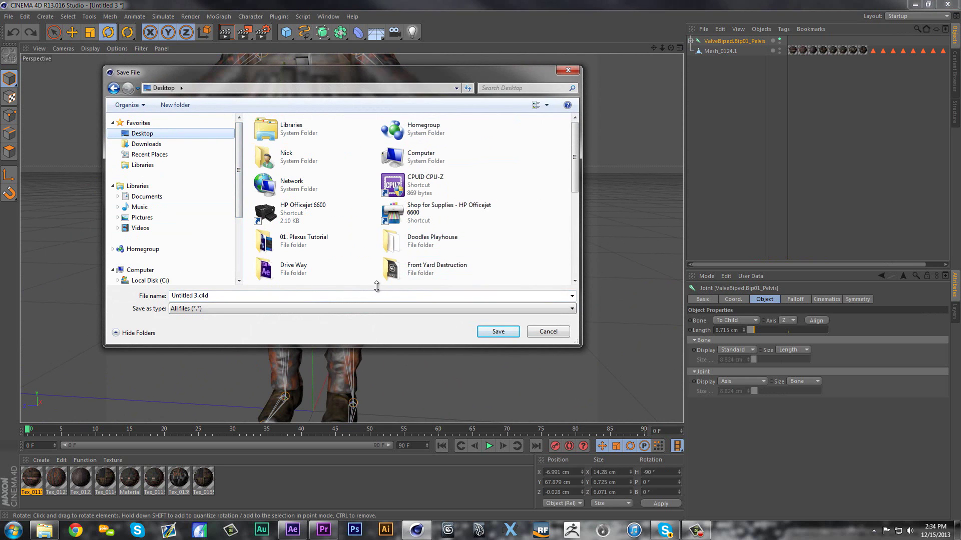
left_click(406, 296)
type("Tutorial Mesh")
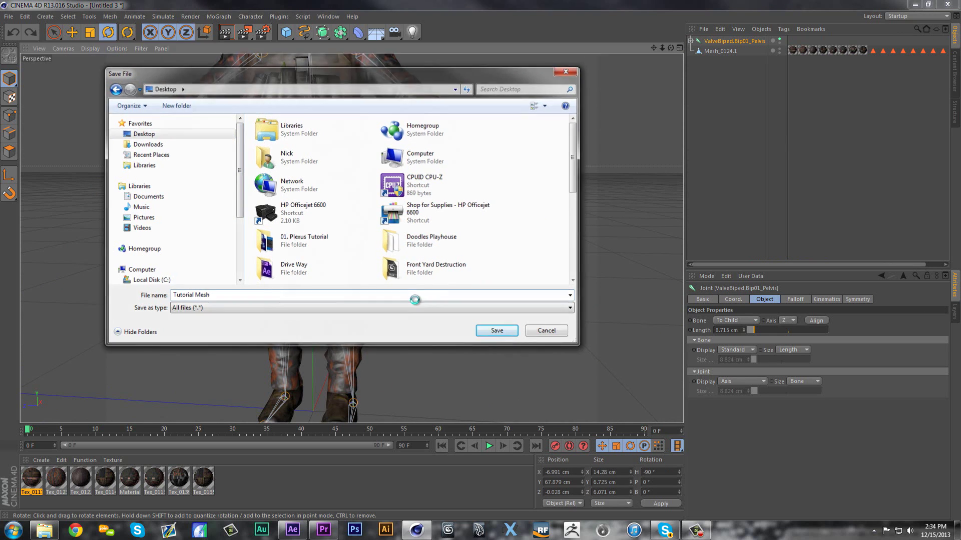
key("Return")
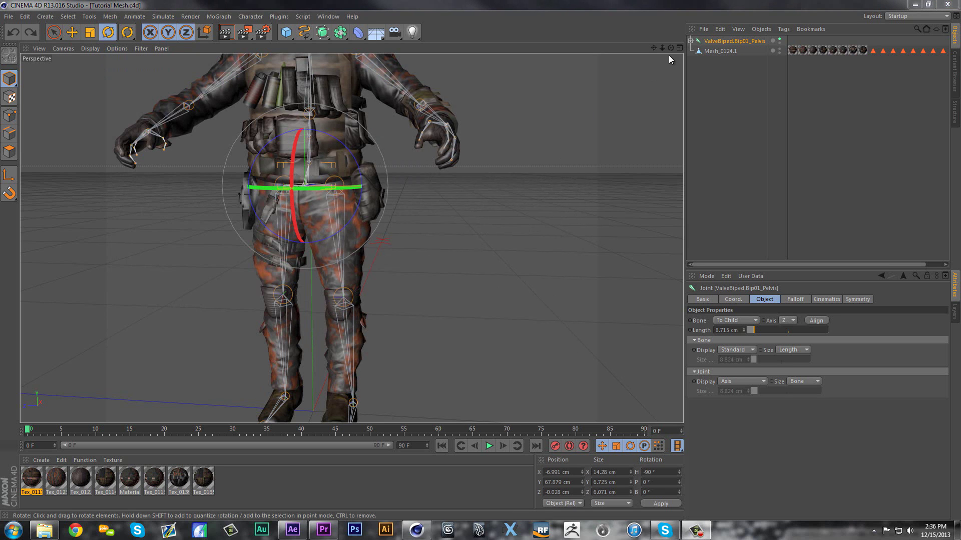
mouse_move(663, 48)
left_mouse_down()
mouse_move(606, 76)
mouse_move(671, 53)
mouse_move(348, 104)
mouse_move(651, 32)
mouse_move(666, 79)
mouse_move(657, 43)
mouse_move(738, 190)
left_mouse_up()
left_click(724, 52)
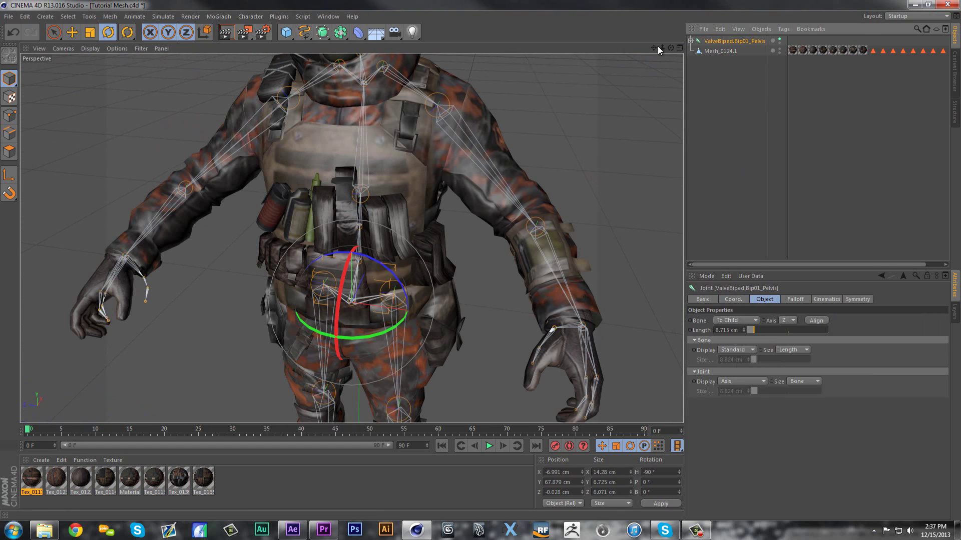
mouse_move(660, 46)
left_mouse_down()
mouse_move(617, 213)
mouse_move(517, 360)
left_mouse_up()
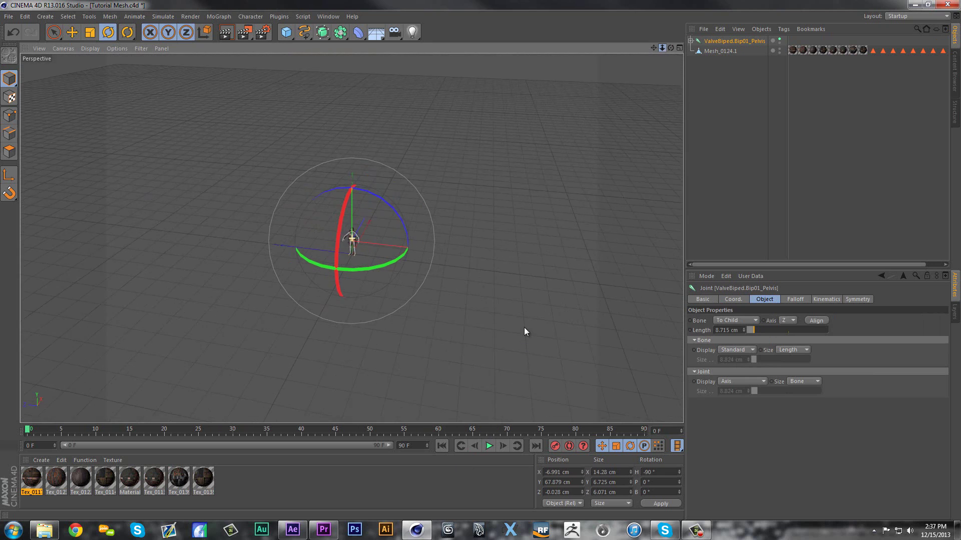
left_click_drag(526, 322, 541, 204)
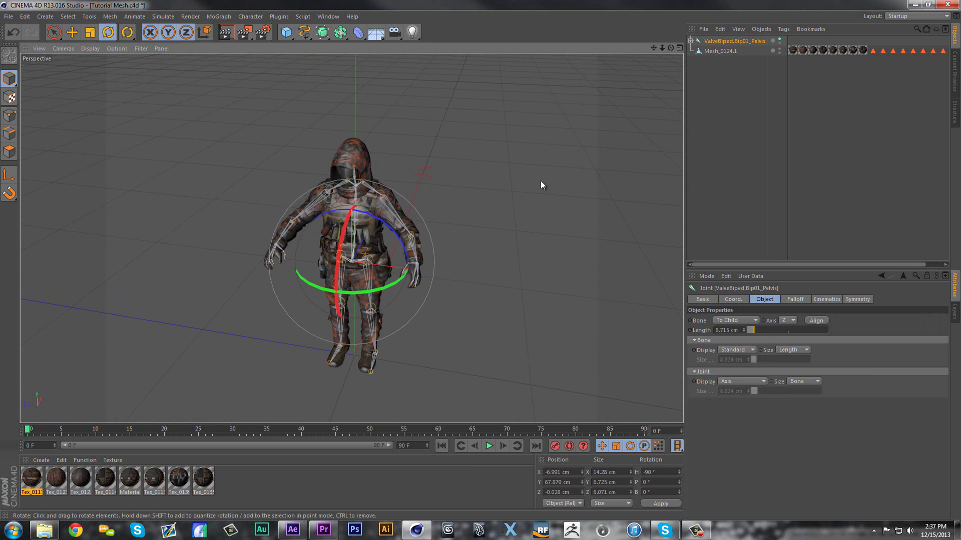
Briefly open the Character commands, try selecting the soldier mesh, then clear the selection.
left_click(253, 20)
mouse_move(264, 42)
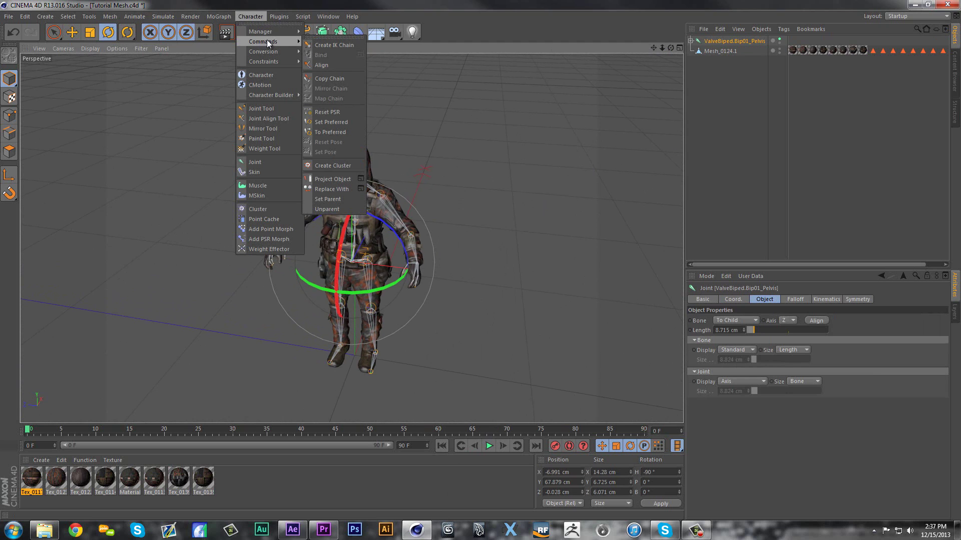
left_click(345, 64)
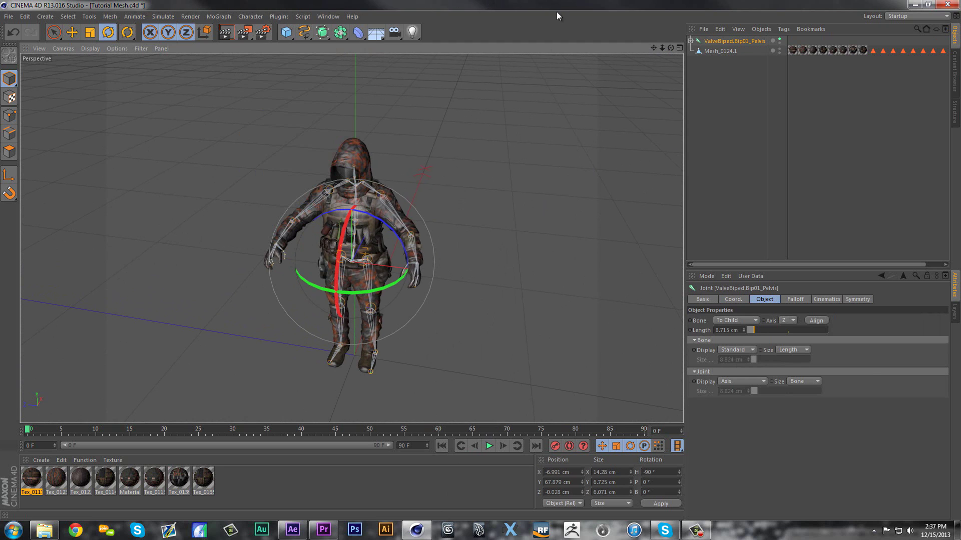
left_click(735, 52)
left_click(733, 40)
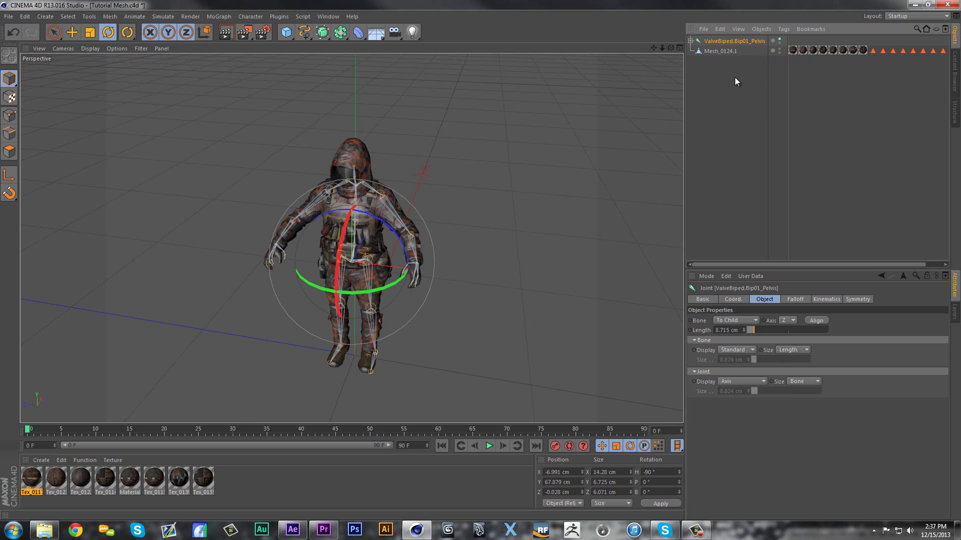
left_click(724, 51, "shift")
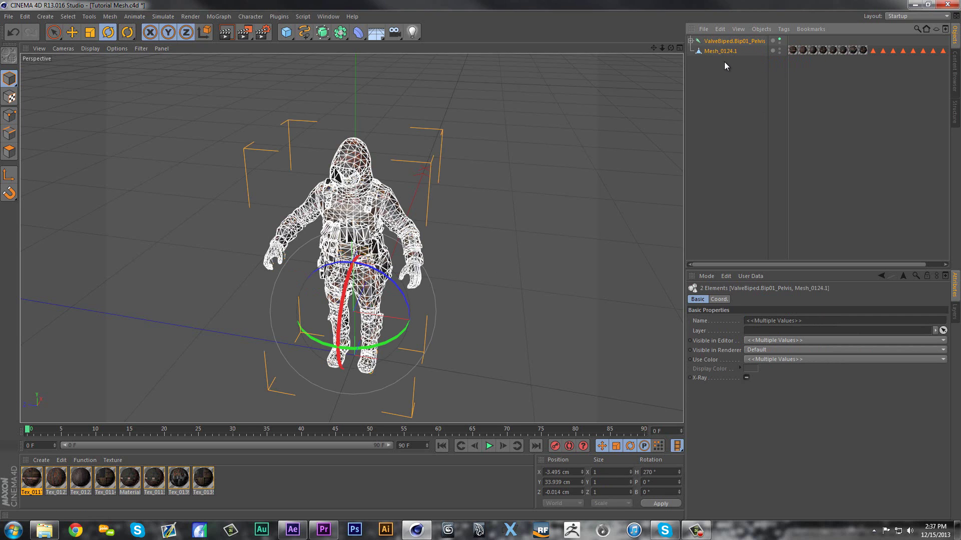
left_click(692, 100)
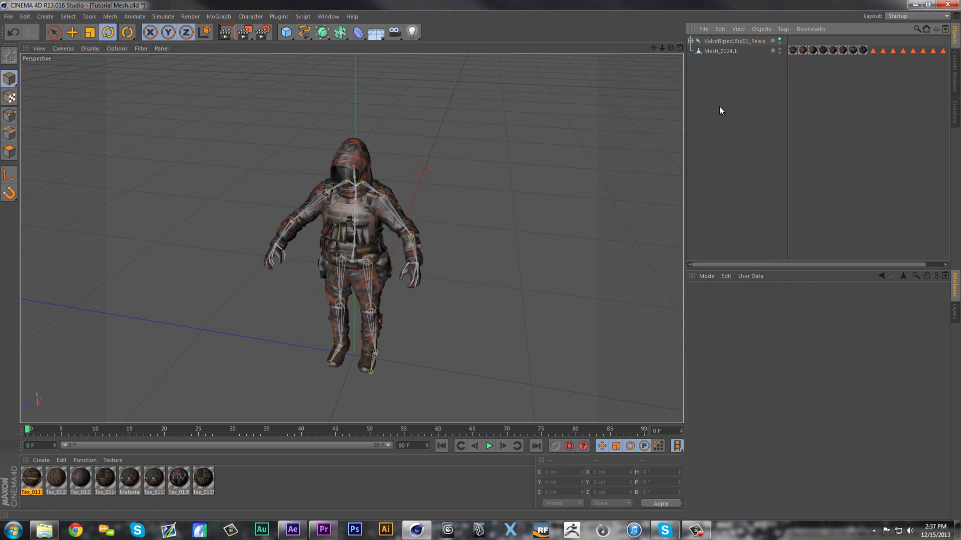
Select the pelvis with all its child joints, add Mesh_0124.1, and orbit to check.
left_click(741, 42)
right_click(737, 42)
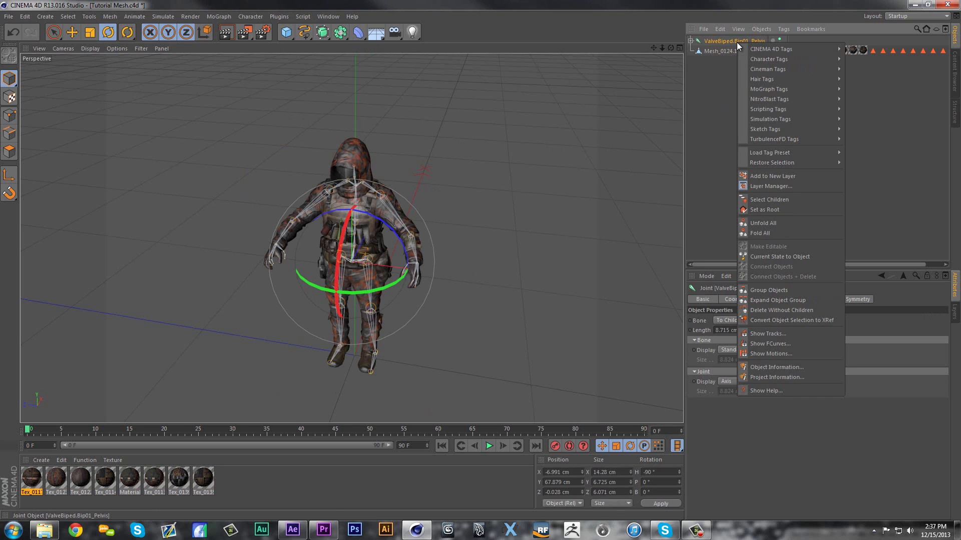
left_click(781, 198)
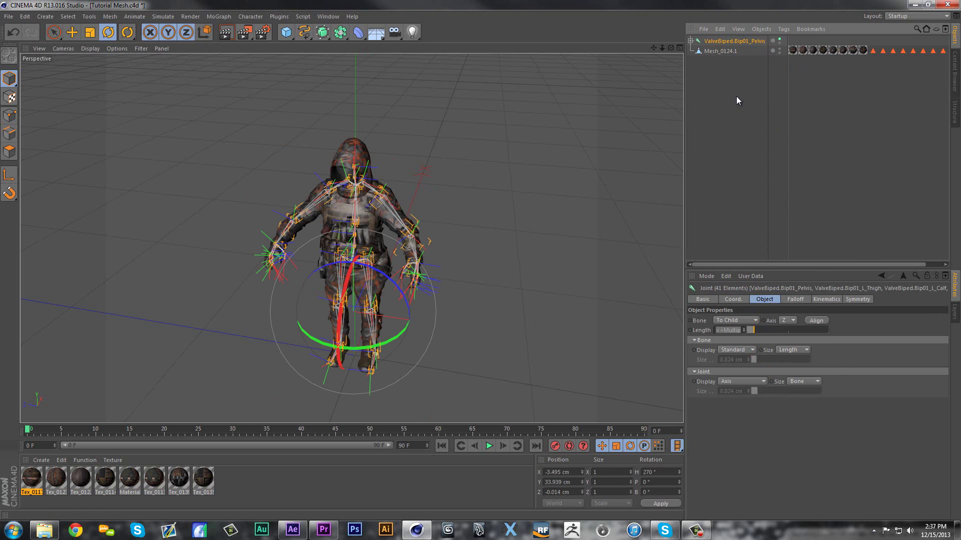
left_click(724, 51, "ctrl")
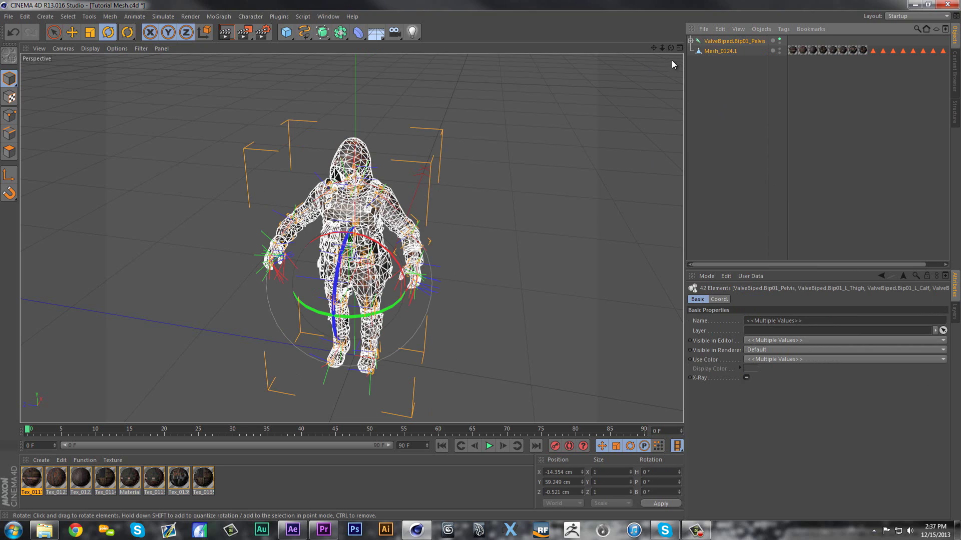
left_click_drag(672, 48, 886, 42)
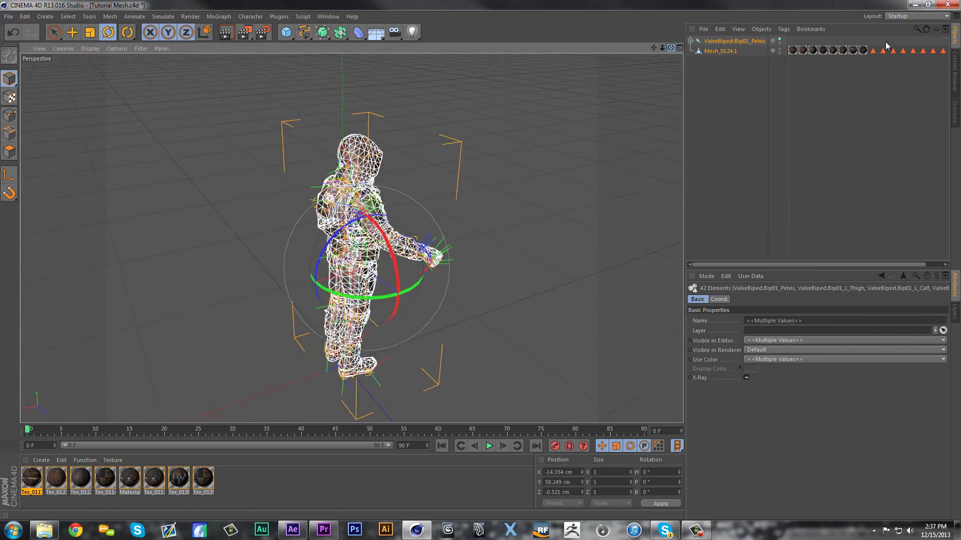
scroll(446, 215, "up", 3)
scroll(481, 224, "up", 4)
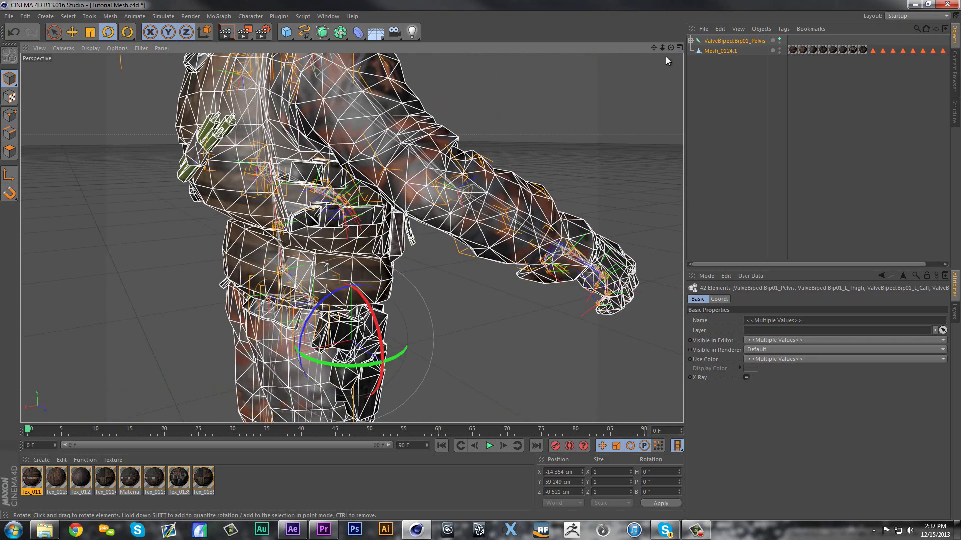
left_click_drag(670, 48, 537, 173)
scroll(537, 173, "down", 4)
scroll(565, 220, "down", 4)
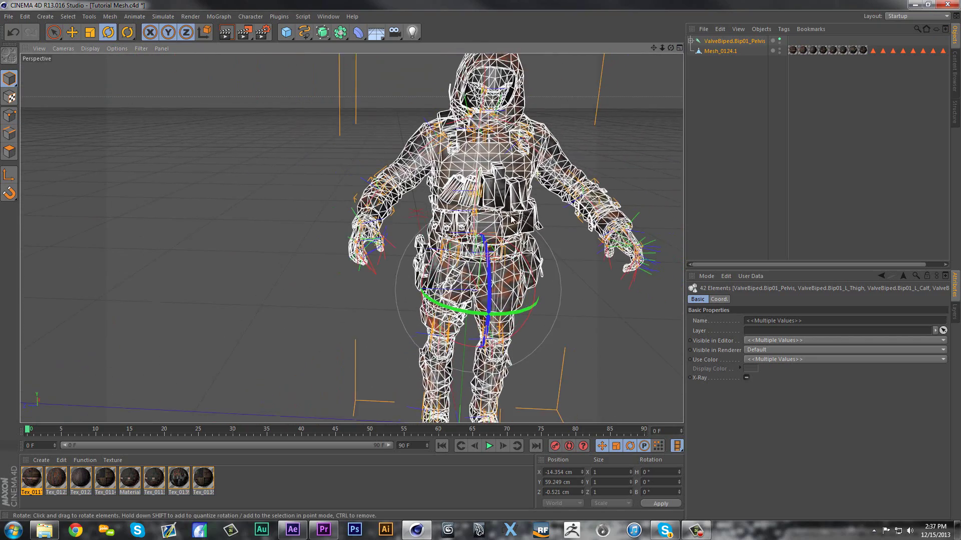
Run Character > Commands > Bind to skin the soldier mesh to the selected joints.
left_click(242, 16)
mouse_move(264, 41)
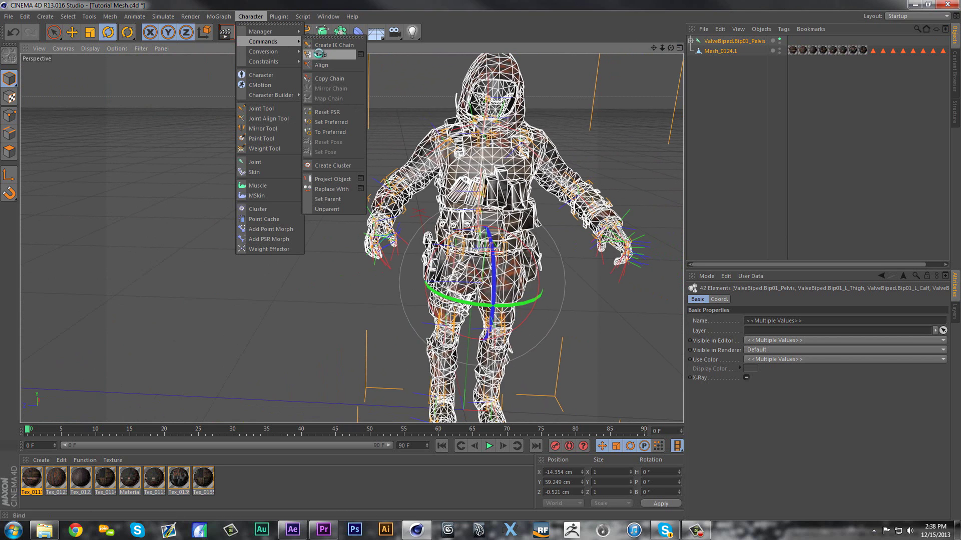
left_click(316, 55)
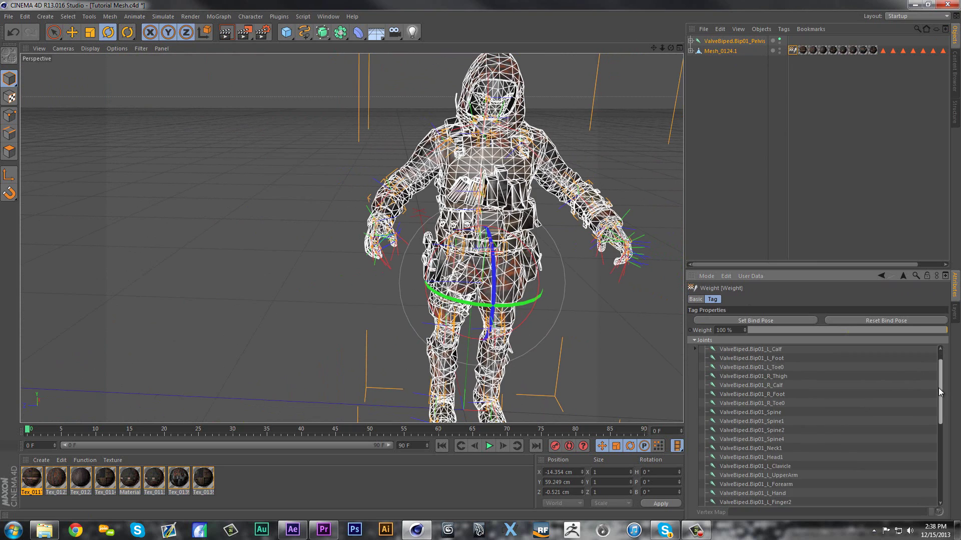
left_click_drag(938, 370, 934, 415)
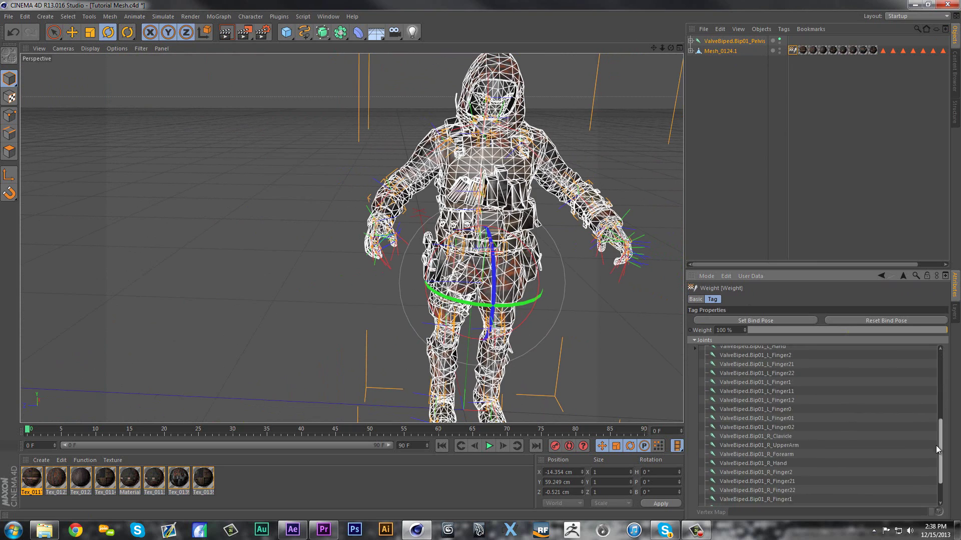
Select the L_Thigh joint, raise the left leg at the hip, then undo it.
left_click(830, 130)
left_click(732, 41)
left_click(691, 46)
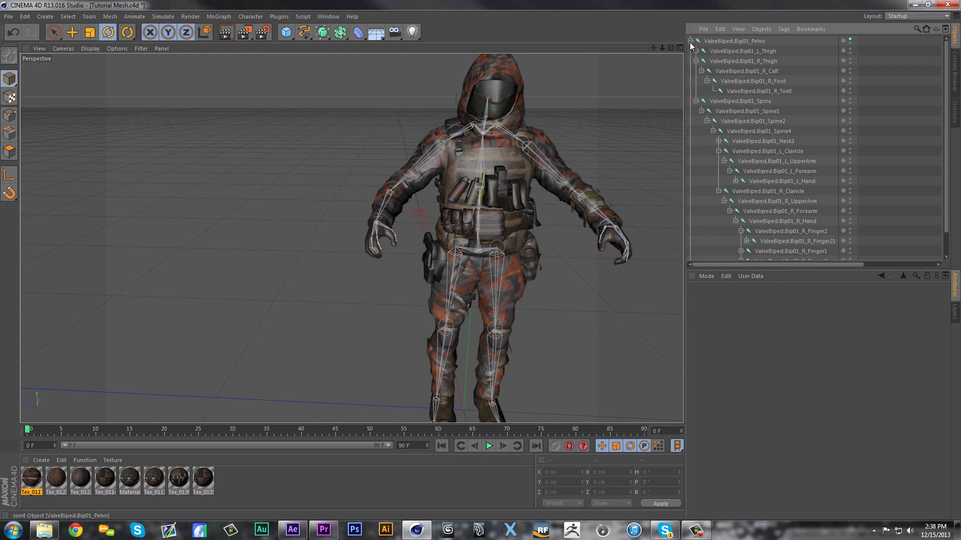
left_click(760, 54)
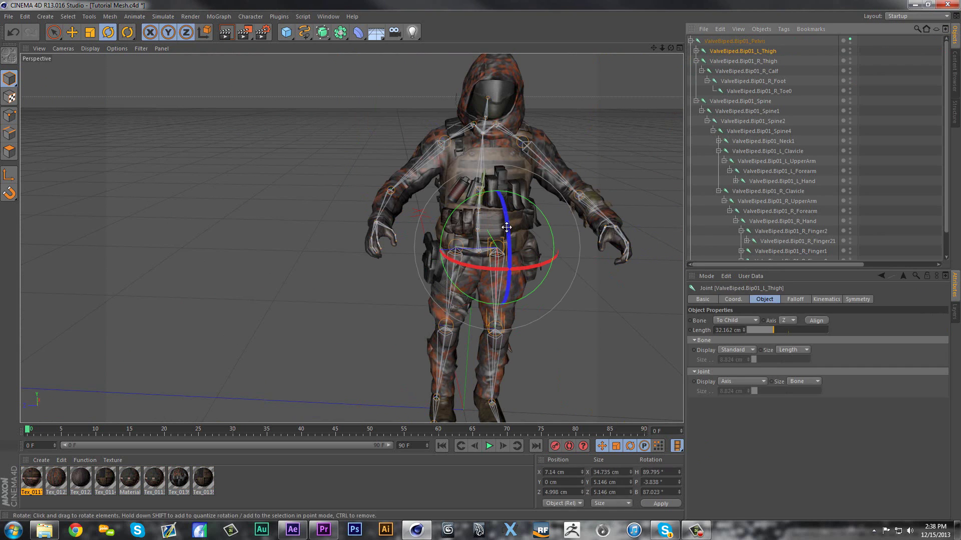
mouse_move(506, 254)
left_mouse_down()
mouse_move(528, 260)
mouse_move(531, 462)
left_mouse_up()
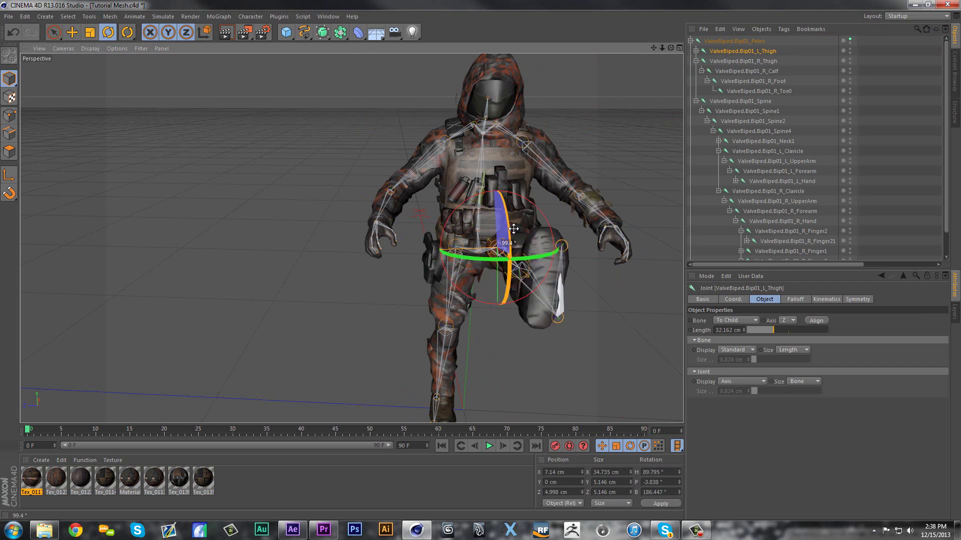
key("ctrl+z")
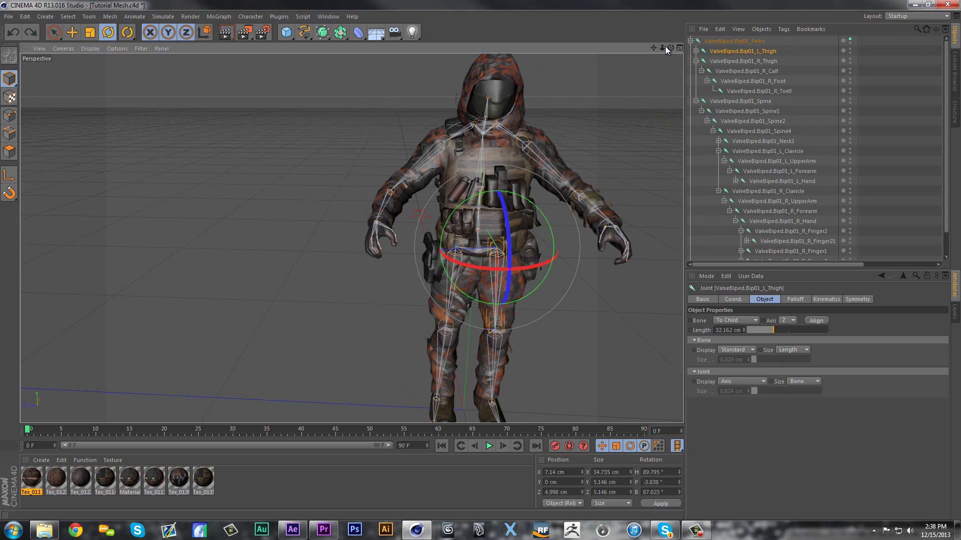
left_click_drag(662, 47, 618, 207)
scroll(618, 207, "up", 2)
scroll(636, 97, "up", 3)
scroll(556, 270, "up", 4)
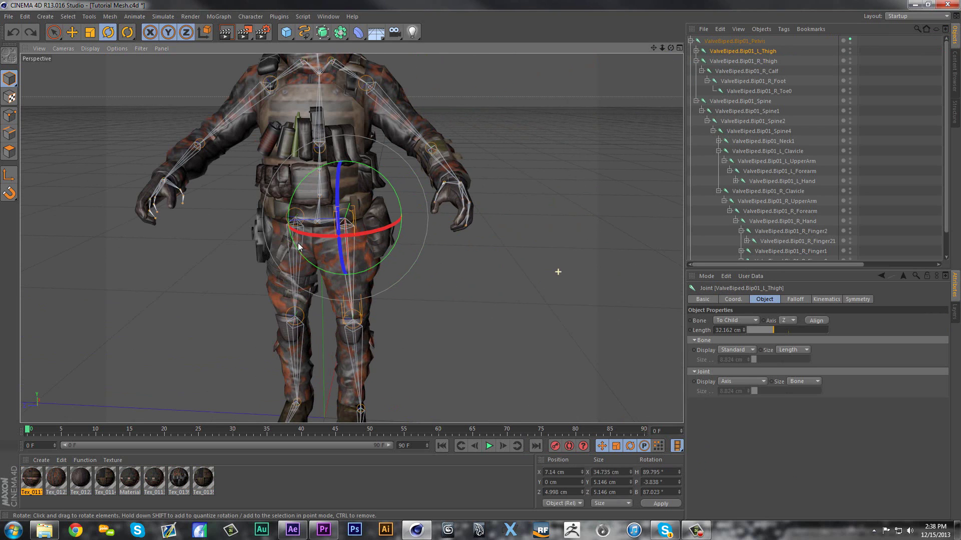
Rotate the R_Thigh joint at the hip, undo it, and clear the joint selection.
left_click(743, 61)
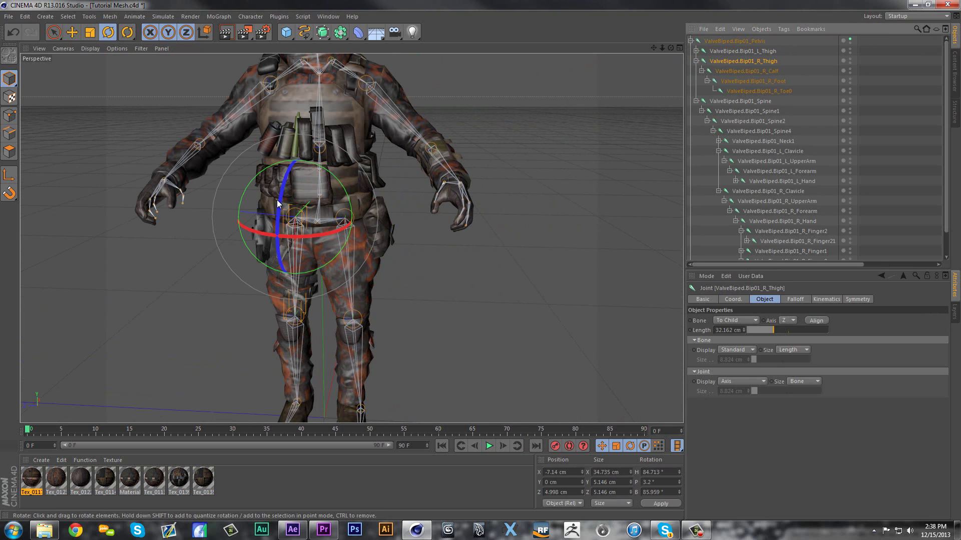
left_click_drag(277, 200, 346, 175)
key("ctrl+z")
left_click(744, 51)
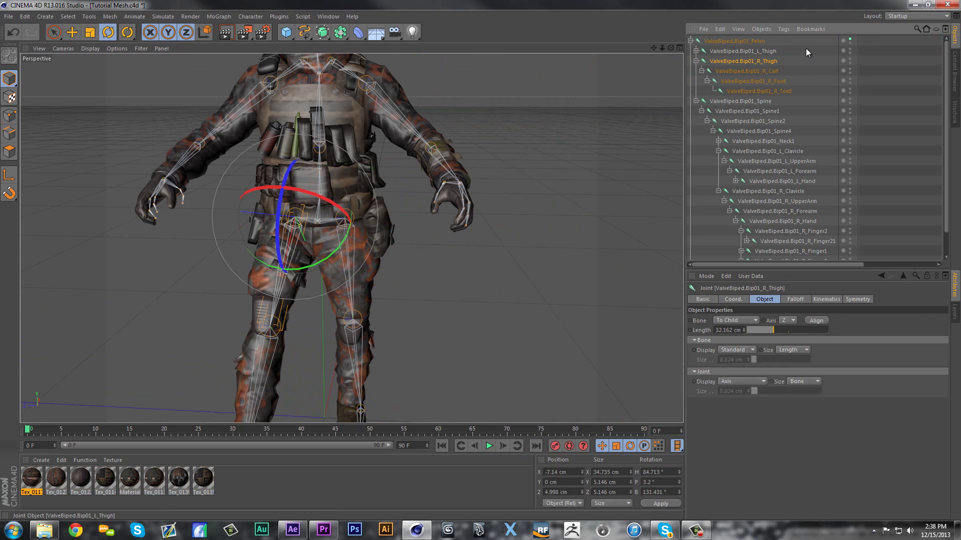
left_click(763, 52)
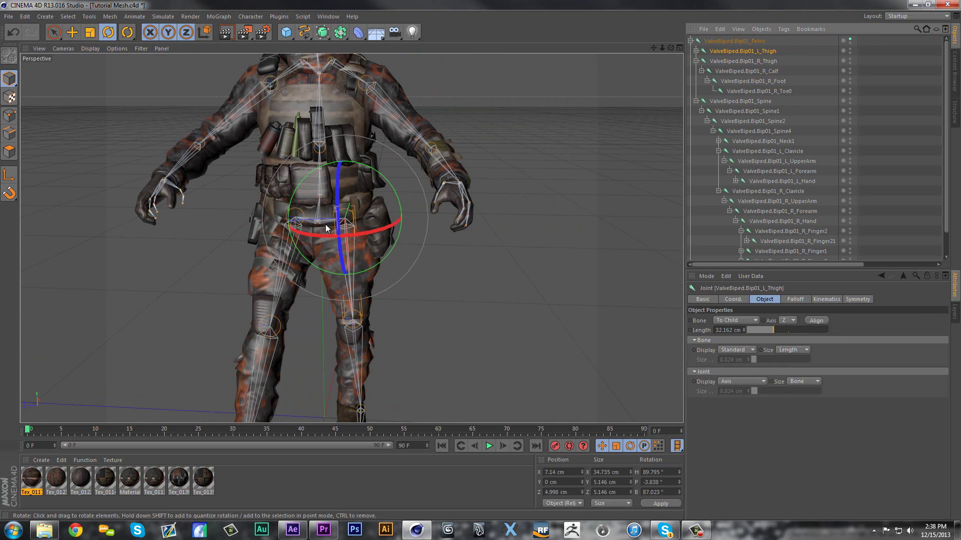
left_click(463, 274)
scroll(463, 274, "down", 3)
scroll(465, 276, "down", 2)
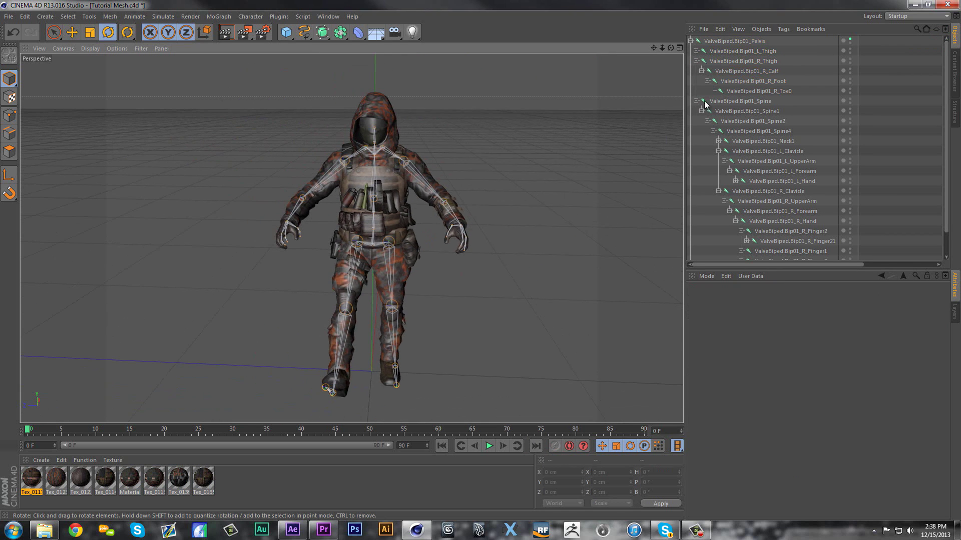
Restore the right thigh rotation and selection, orbiting to check the leg deformation.
left_click_drag(670, 50, 533, 150)
key("ctrl+z")
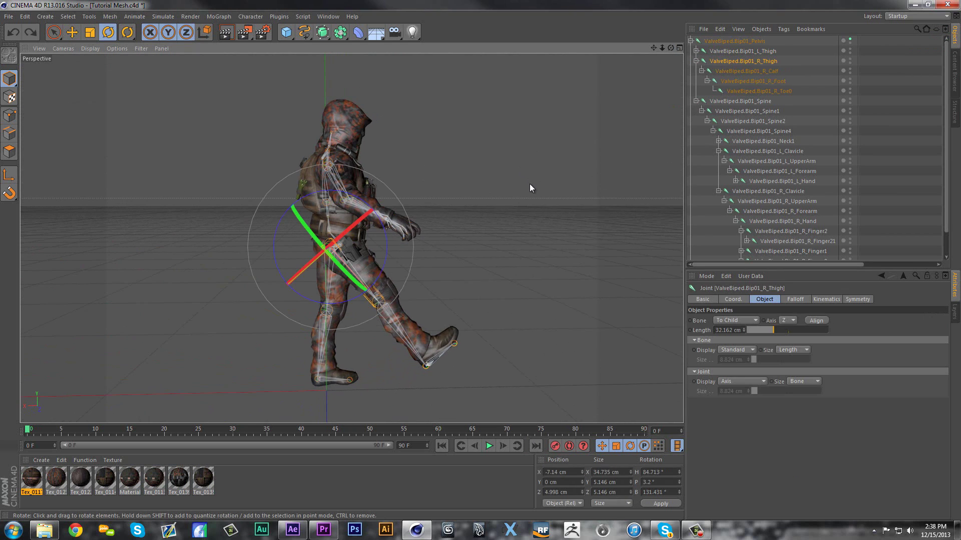
left_click(766, 51)
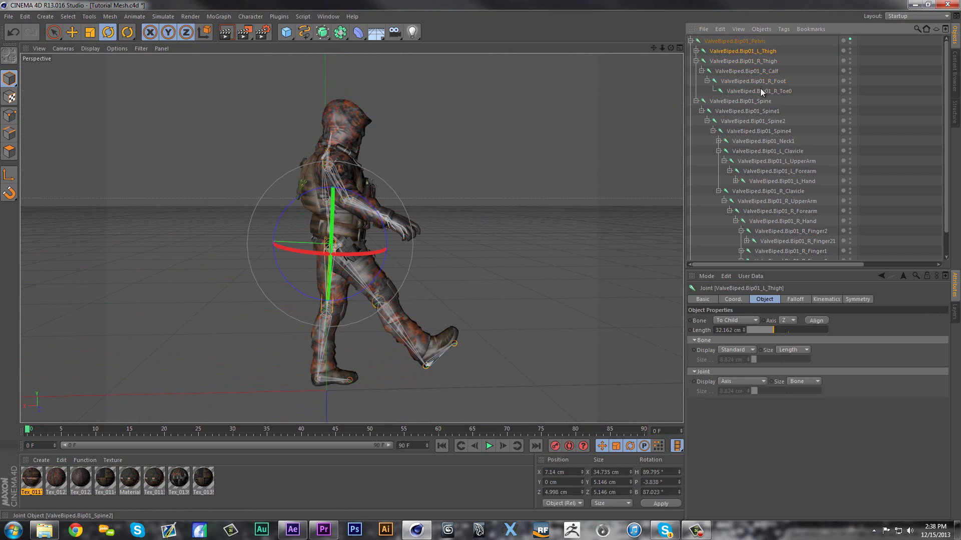
left_click(774, 71)
key("ctrl+z")
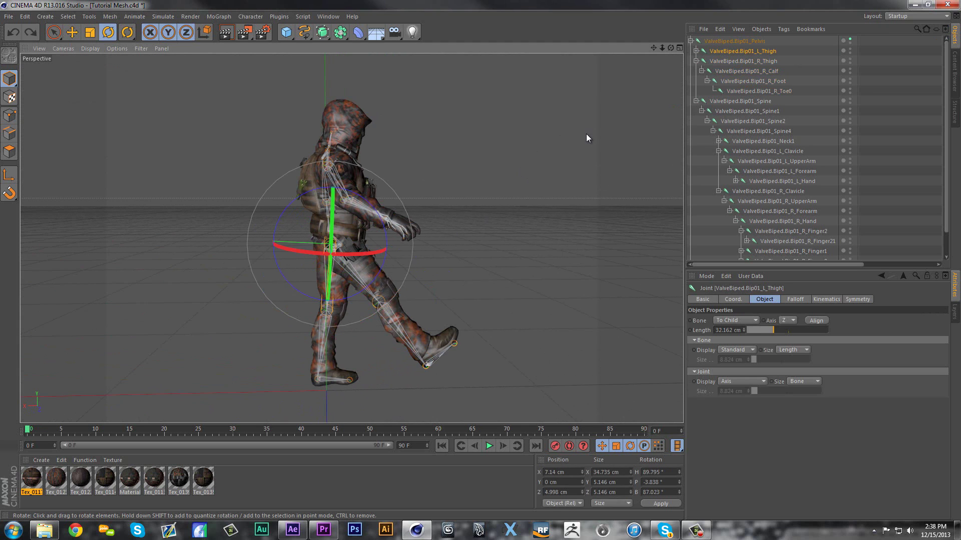
key("ctrl+z")
left_click_drag(670, 48, 787, 42)
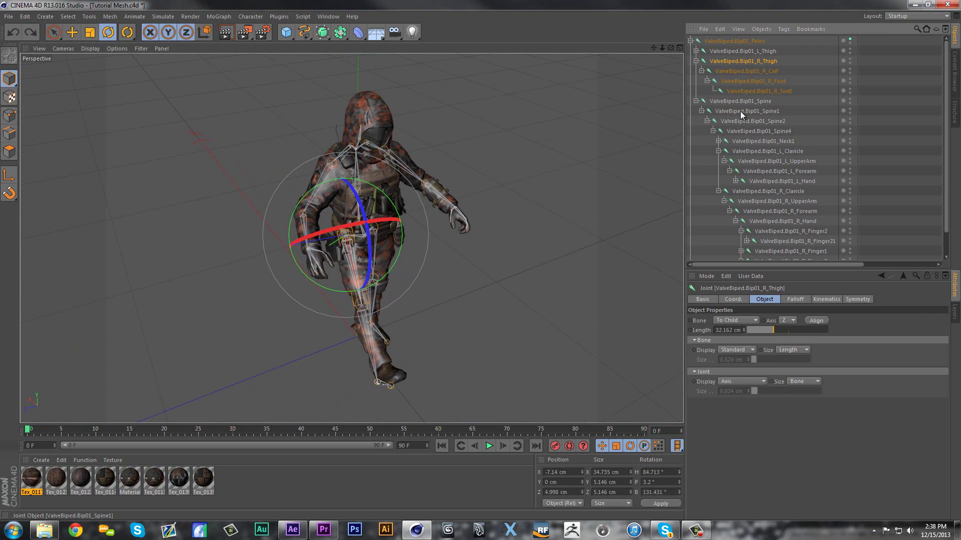
Raise the L_UpperArm joint at the shoulder, then swing it back down.
left_click(790, 151)
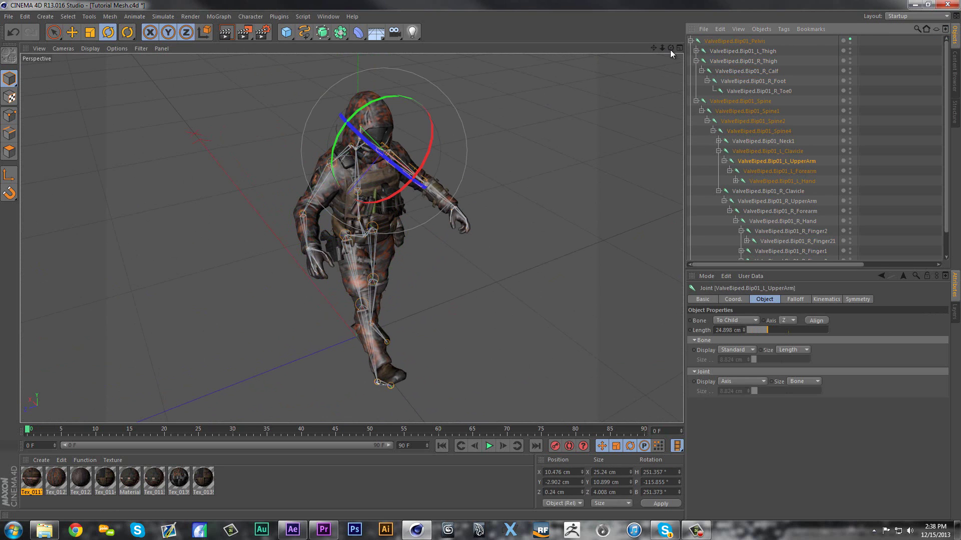
left_click_drag(670, 49, 589, 31)
scroll(463, 190, "up", 3)
scroll(236, 202, "up", 3)
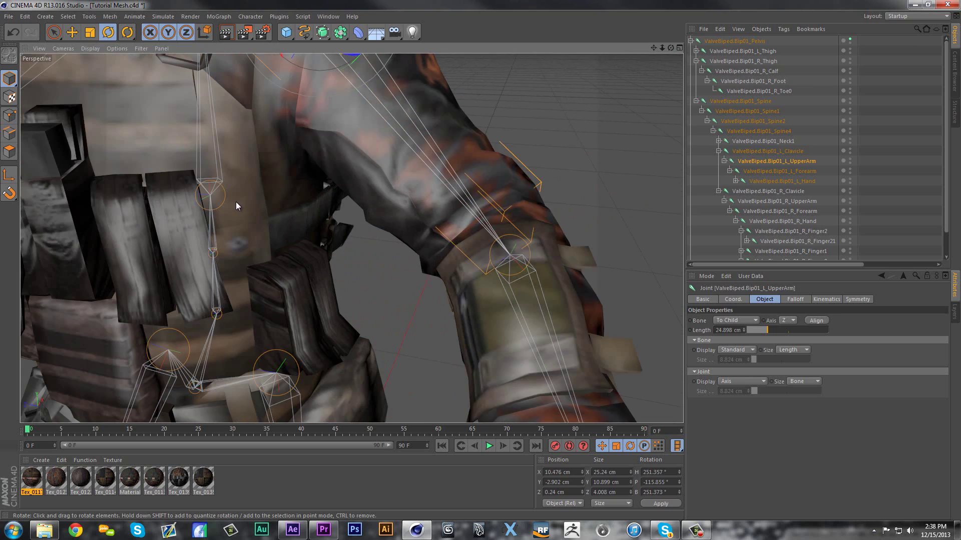
scroll(242, 216, "down", 2)
scroll(254, 261, "down", 2)
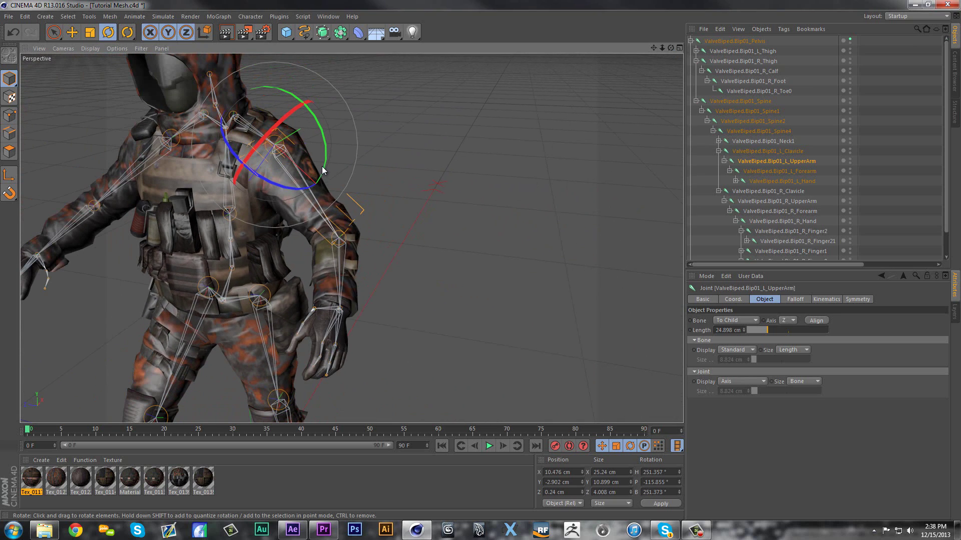
left_click_drag(322, 166, 335, 140)
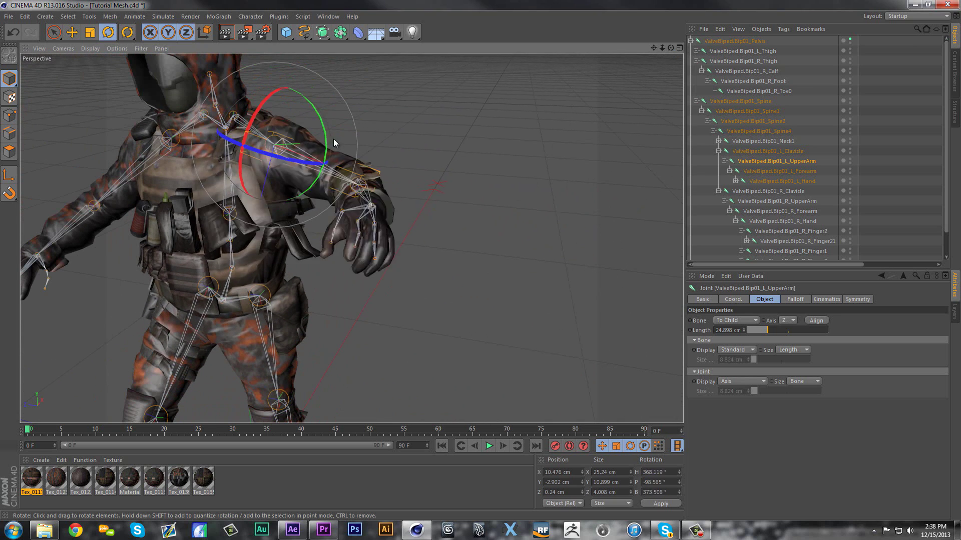
mouse_move(335, 141)
left_mouse_down()
mouse_move(175, 196)
mouse_move(244, 277)
mouse_move(321, 162)
mouse_move(437, 120)
mouse_move(475, 210)
mouse_move(478, 111)
mouse_move(437, 94)
mouse_move(417, 44)
mouse_move(390, 37)
mouse_move(404, 9)
mouse_move(388, 19)
mouse_move(362, 5)
mouse_move(321, 85)
left_mouse_up()
left_click_drag(415, 129, 343, 240)
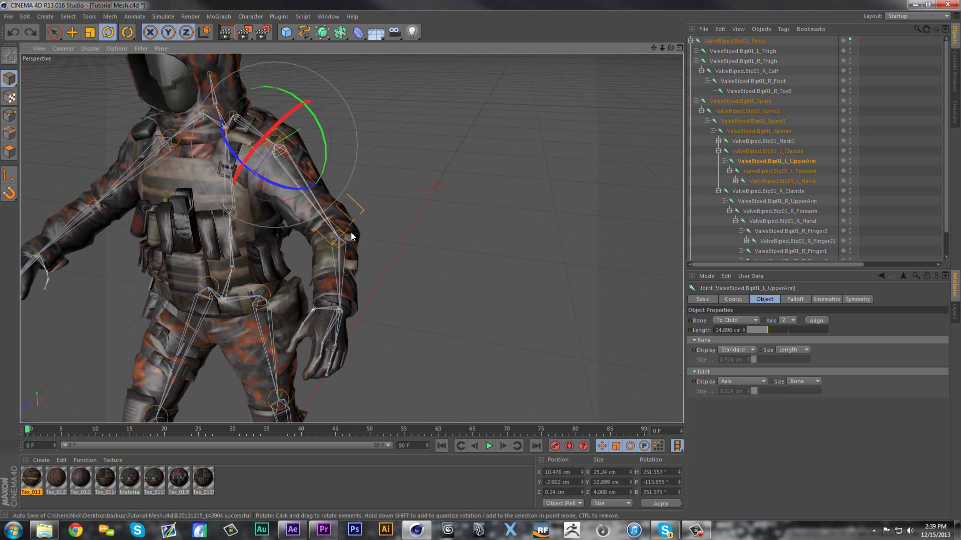
scroll(311, 251, "down", 5)
scroll(313, 288, "down", 1)
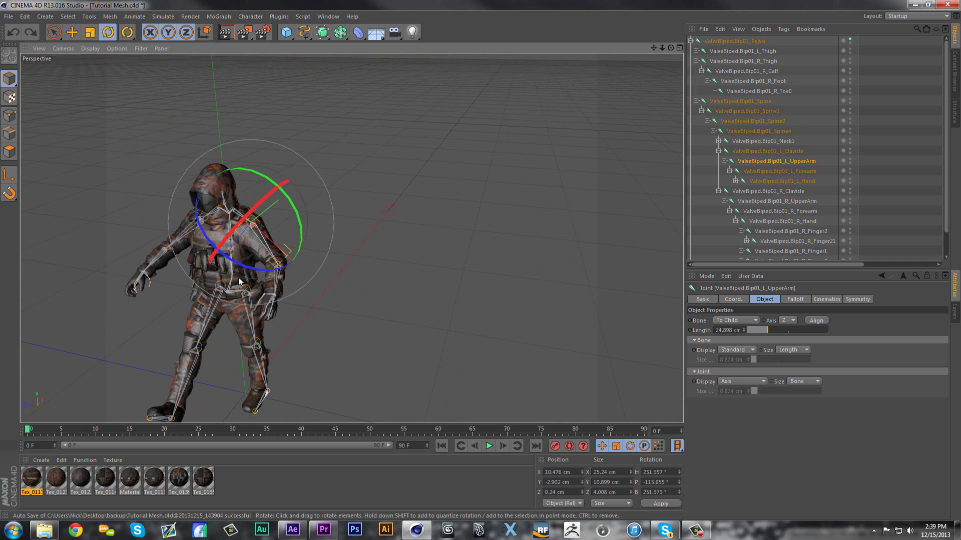
Select the R_Foot joint, rotate it at the ankle, and undo the rotation.
left_click(239, 281)
left_click(394, 257)
left_click(781, 81)
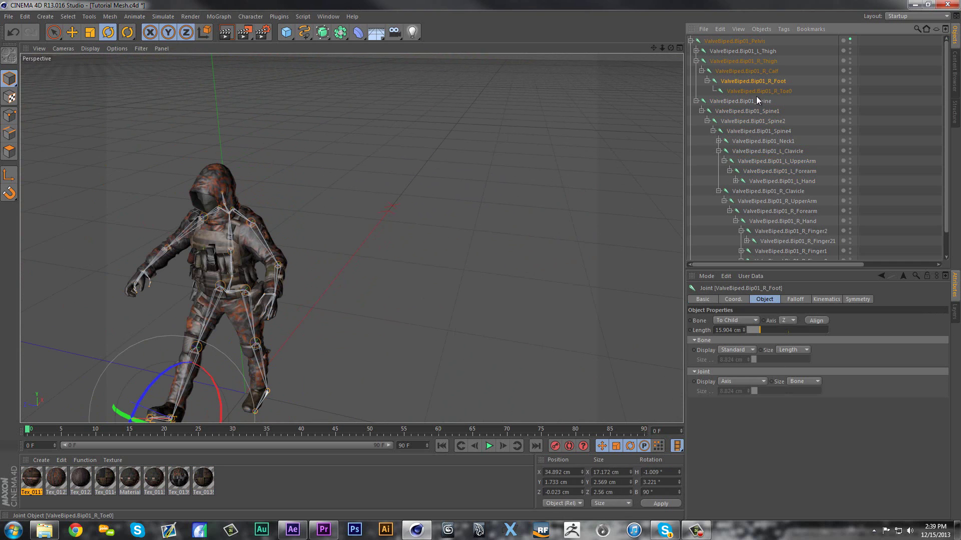
left_click(748, 70)
left_click(770, 80)
mouse_move(144, 392)
left_mouse_down()
mouse_move(131, 391)
mouse_move(146, 391)
mouse_move(187, 352)
left_mouse_up()
scroll(158, 402, "up", 4)
scroll(151, 383, "down", 4)
key("ctrl+z")
key("ctrl+z")
key("ctrl+z")
key("ctrl+z")
key("ctrl+z")
key("ctrl+z")
key("ctrl+z")
Undo the remaining pose changes, collapse the hierarchy, and minimize Cinema 4D and Explorer.
key("ctrl+z")
key("ctrl+z")
key("ctrl+z")
key("ctrl+z")
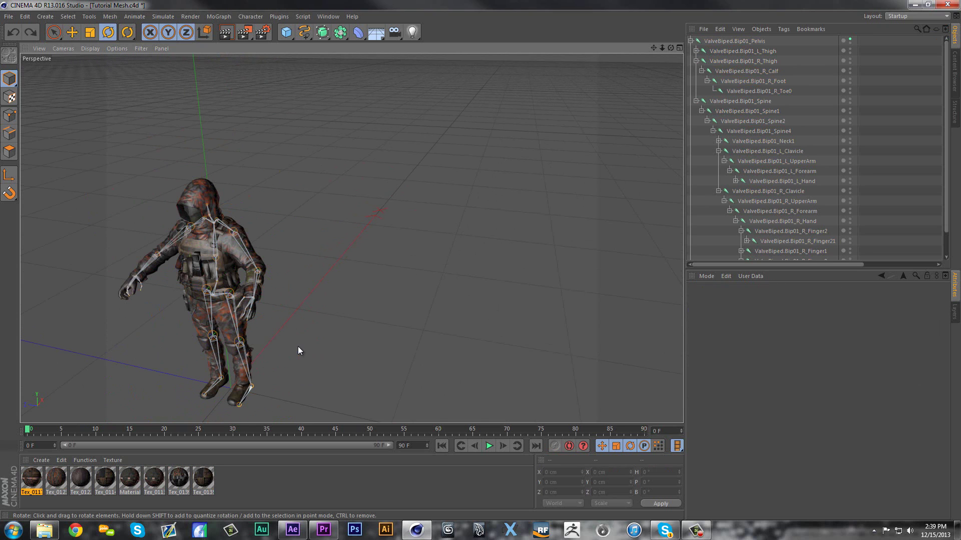
left_click(230, 304)
key("ctrl+z")
key("ctrl+z")
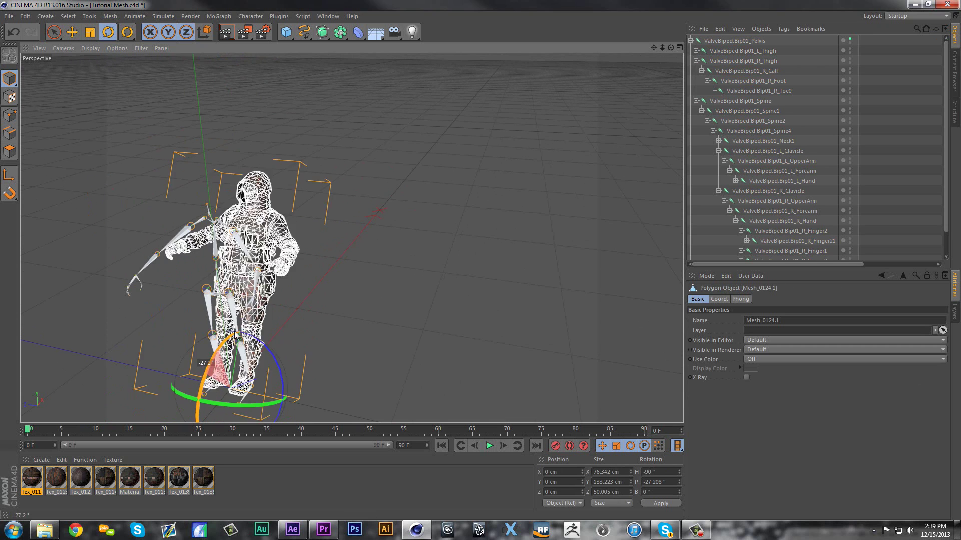
key("ctrl+z")
key("ctrl+y")
key("ctrl+y")
key("ctrl+y")
left_click(740, 71)
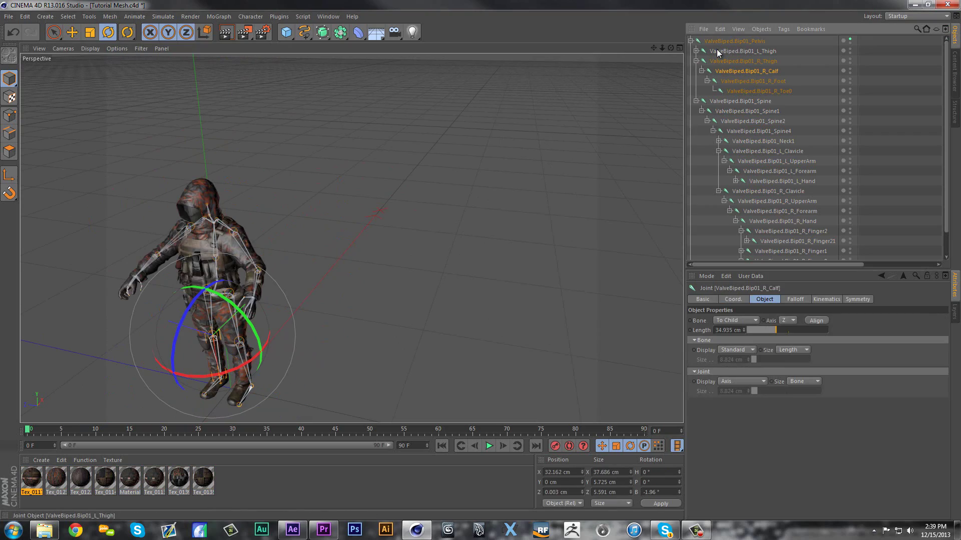
left_click(691, 41)
left_click(915, 4)
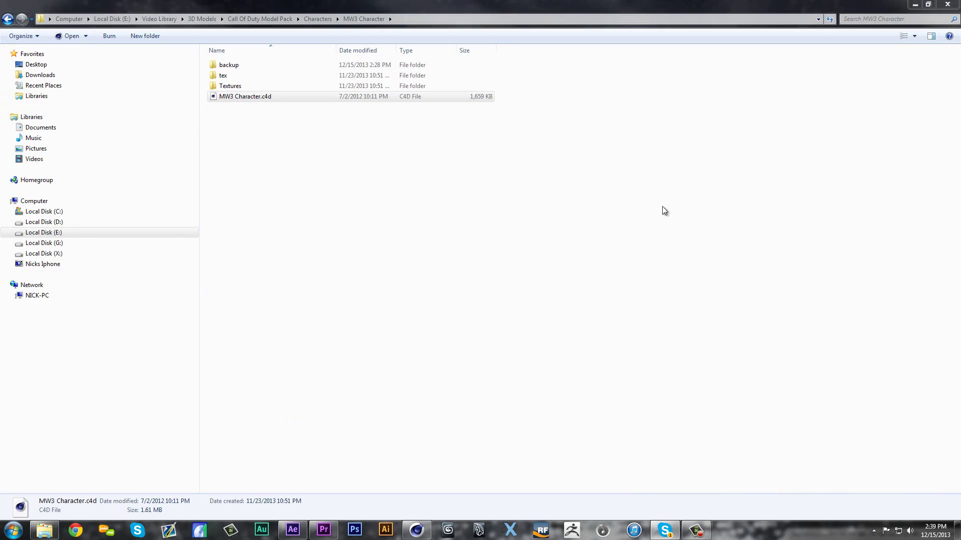
left_click(914, 5)
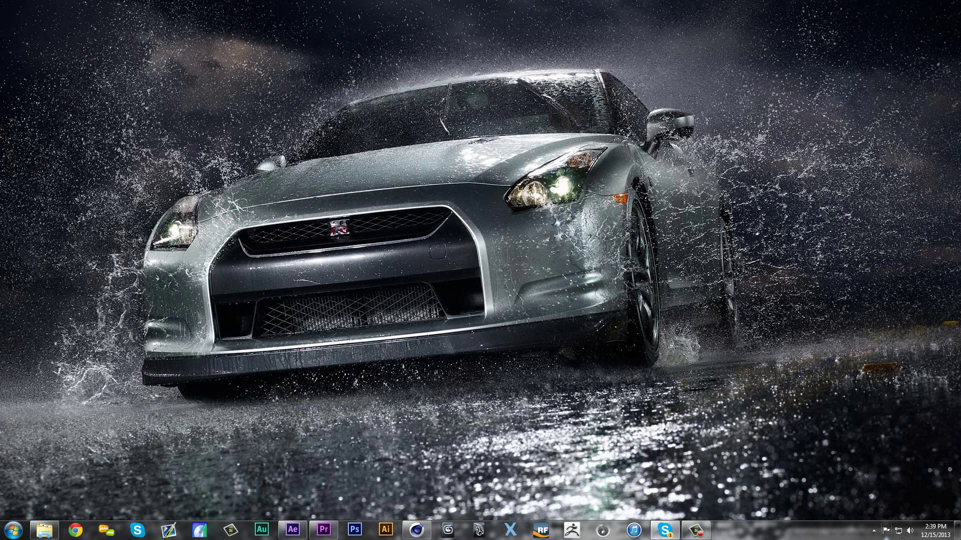
left_click(937, 527)
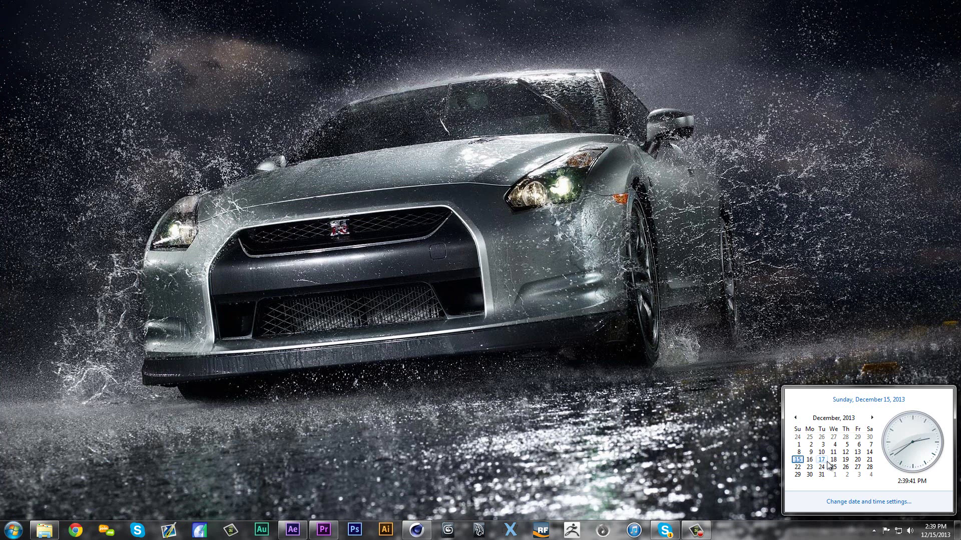
left_click(851, 299)
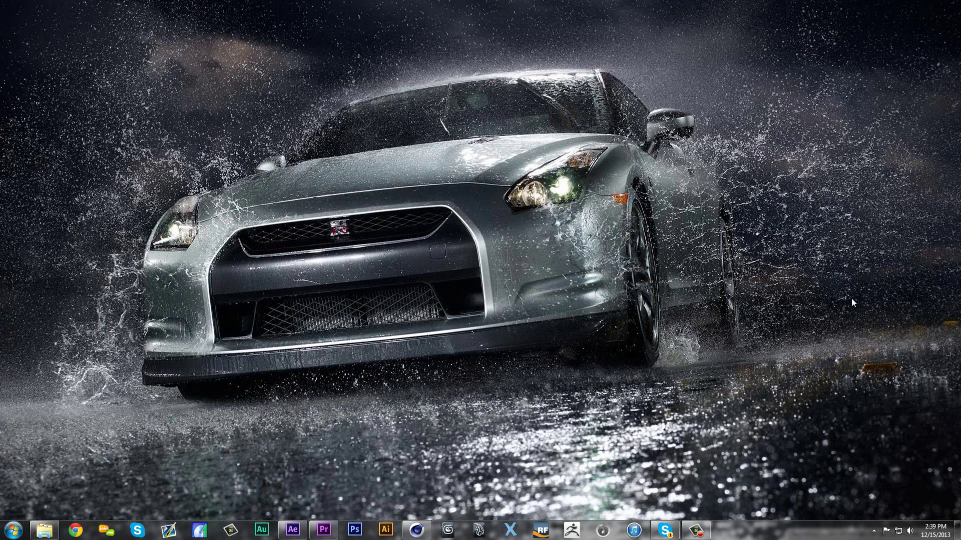